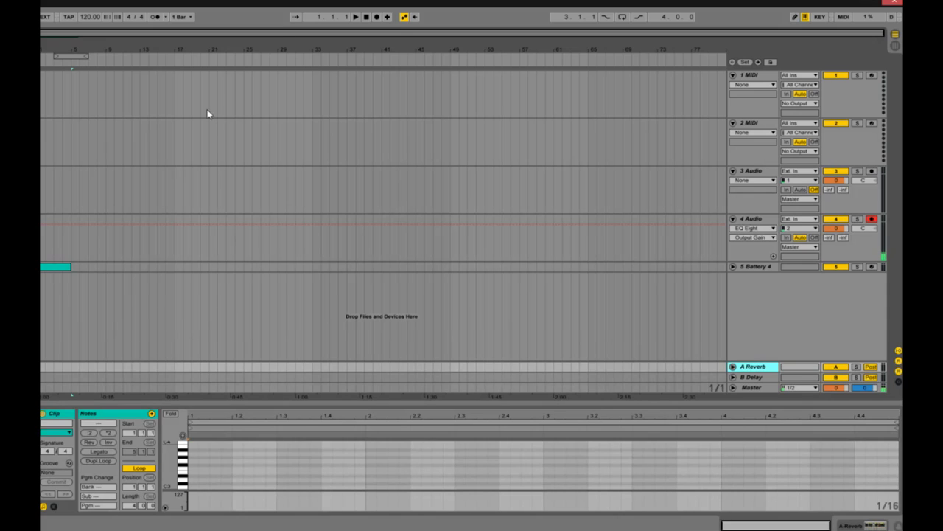
- Select the Battery 4 track and show its instrument device
{"action": "left_click", "coordinate": [178, 245]}
{"action": "left_click", "coordinate": [184, 265]}
{"action": "left_click", "coordinate": [49, 268]}
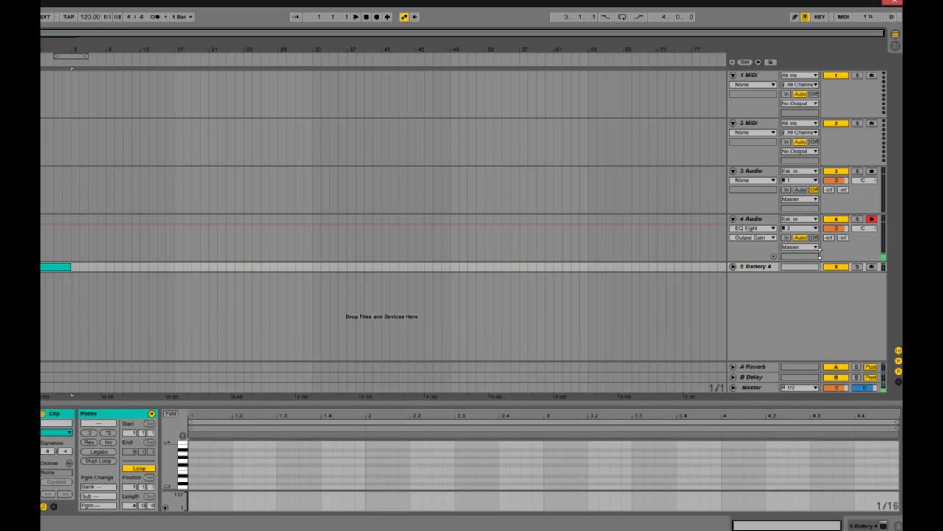
{"action": "left_click", "coordinate": [748, 268]}
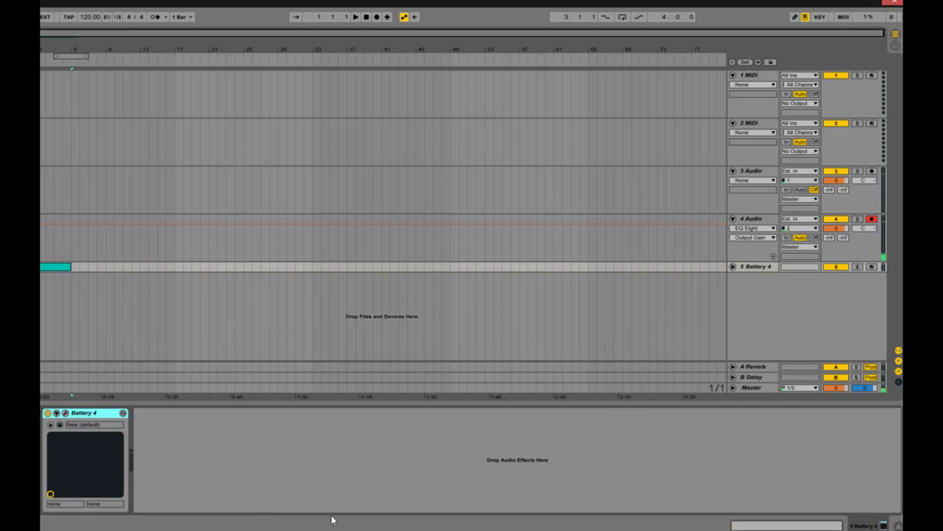
- Solo and unsolo the Battery 4 track, and arm it for recording
{"action": "left_click", "coordinate": [857, 266]}
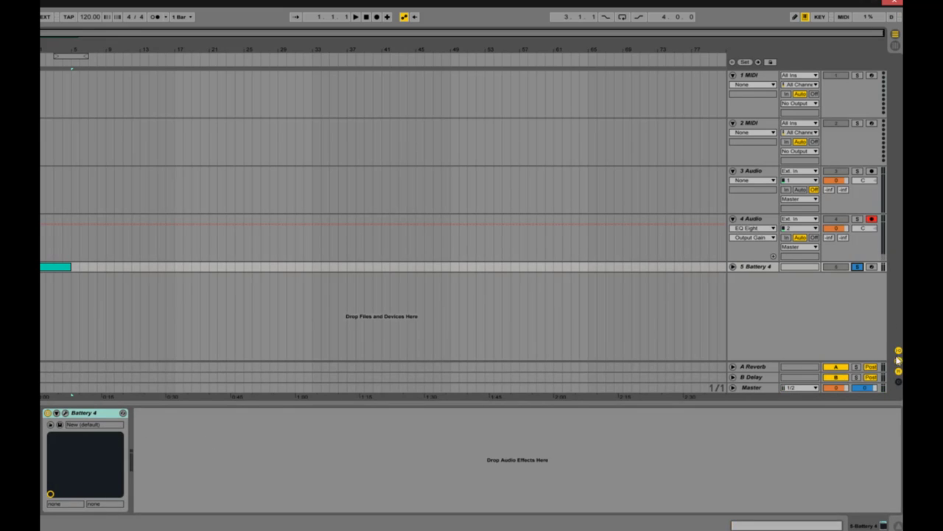
{"action": "left_click", "coordinate": [859, 266]}
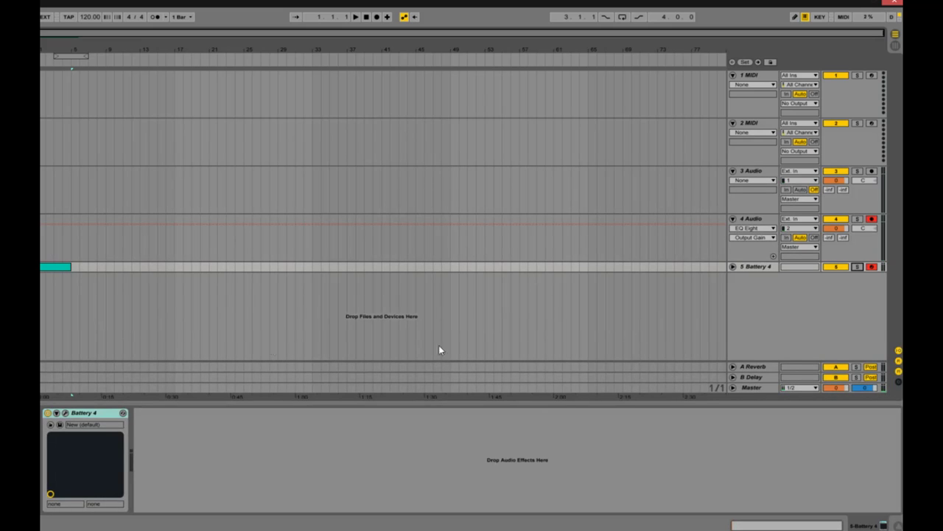
{"action": "left_click", "coordinate": [70, 415]}
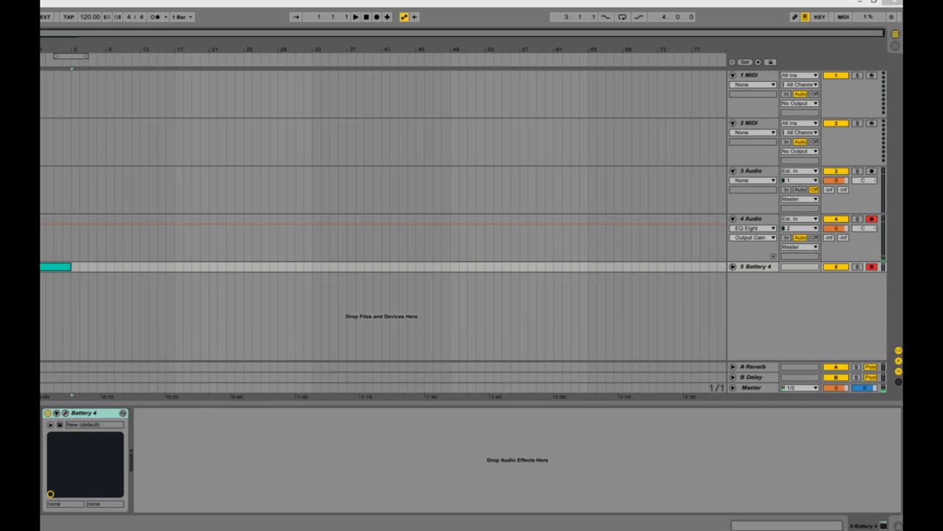
- Show the A Reverb return's device and unfold the Battery 4 track with its A-Reverb send automation lane
{"action": "left_click", "coordinate": [752, 367]}
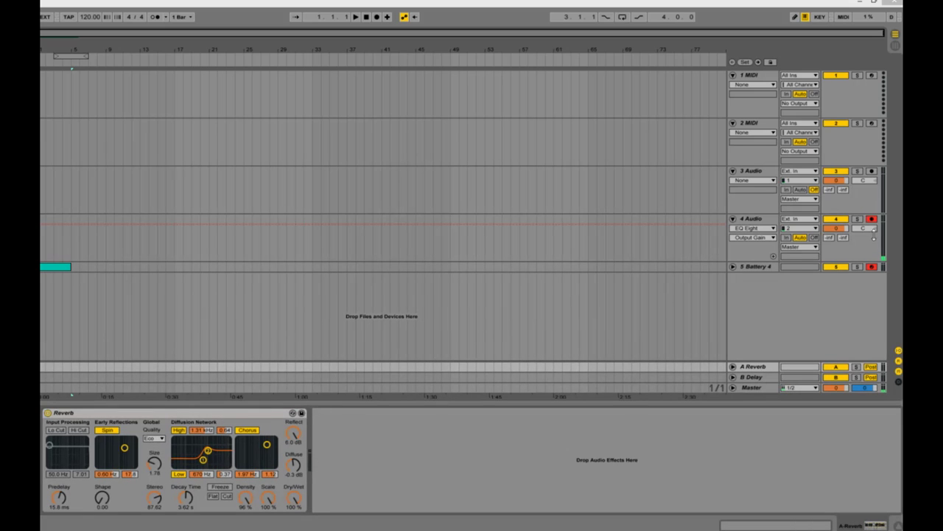
{"action": "left_click", "coordinate": [733, 266]}
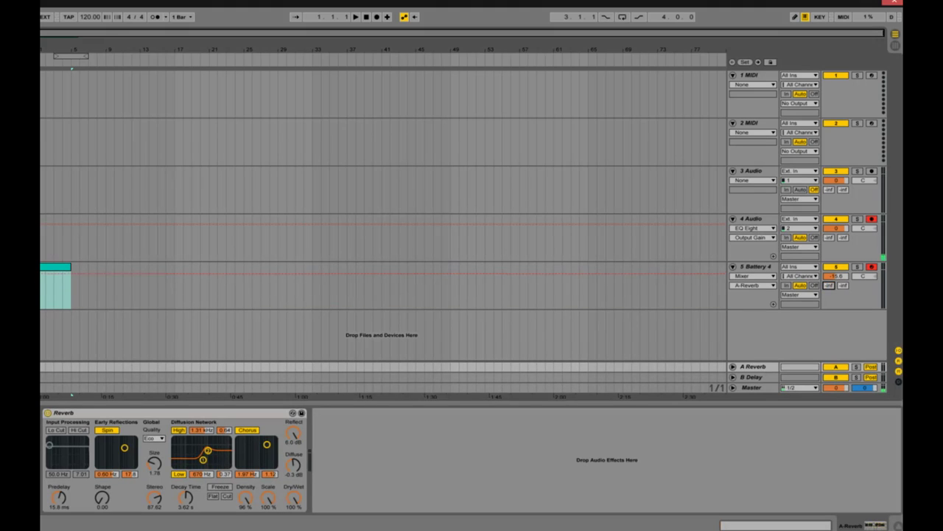
{"action": "left_click", "coordinate": [829, 285]}
- Draw the A-Reverb send automation at its maximum over the Battery 4 clip and at its minimum from bar 5 on
{"action": "right_click", "coordinate": [110, 298]}
{"action": "left_click", "coordinate": [120, 302]}
{"action": "mouse_move", "coordinate": [67, 298]}
{"action": "left_mouse_down"}
{"action": "mouse_move", "coordinate": [42, 216]}
{"action": "mouse_move", "coordinate": [48, 274]}
{"action": "left_mouse_up"}
{"action": "right_click", "coordinate": [100, 306]}
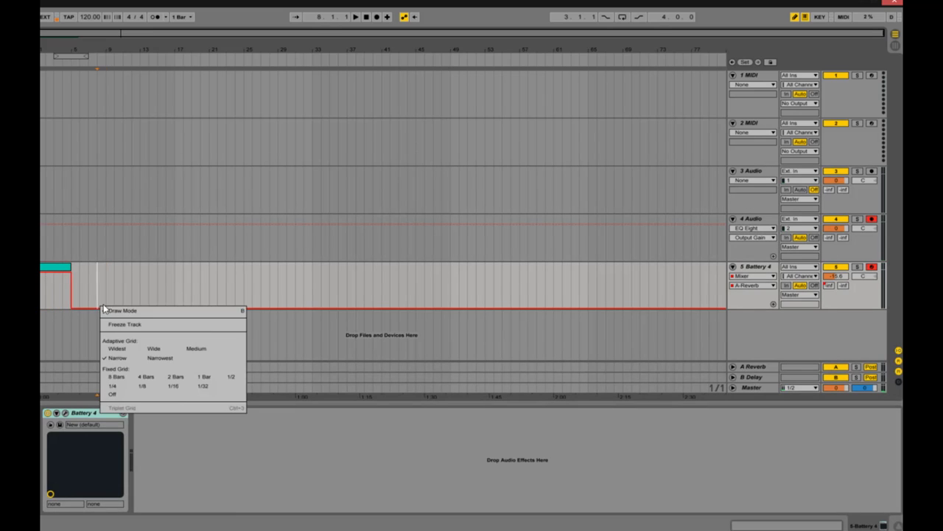
{"action": "left_click", "coordinate": [109, 311]}
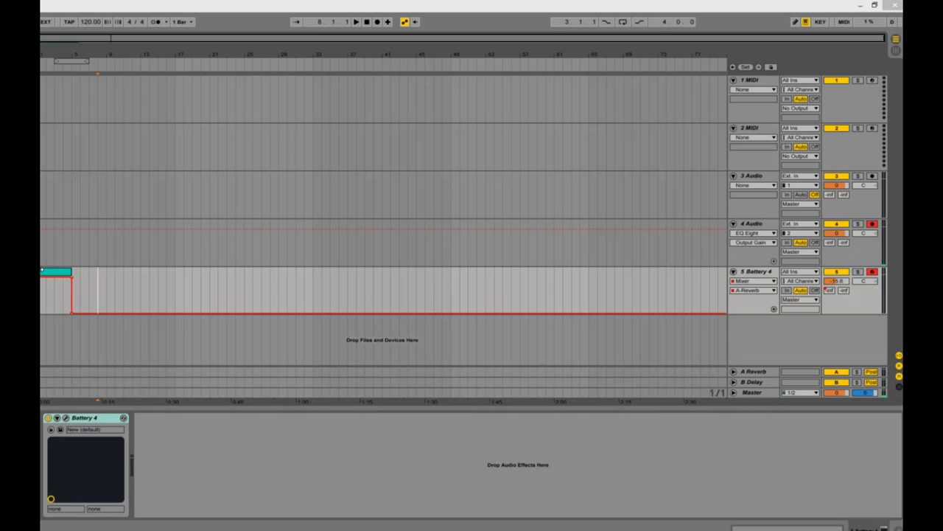
- Reshape the A-Reverb send automation into a ramp from minimum at the clip's start to maximum at bar 5, and audition it
{"action": "key", "text": "plus"}
{"action": "key", "text": "plus"}
{"action": "key", "text": "plus"}
{"action": "key", "text": "plus"}
{"action": "key", "text": "plus"}
{"action": "key", "text": "plus"}
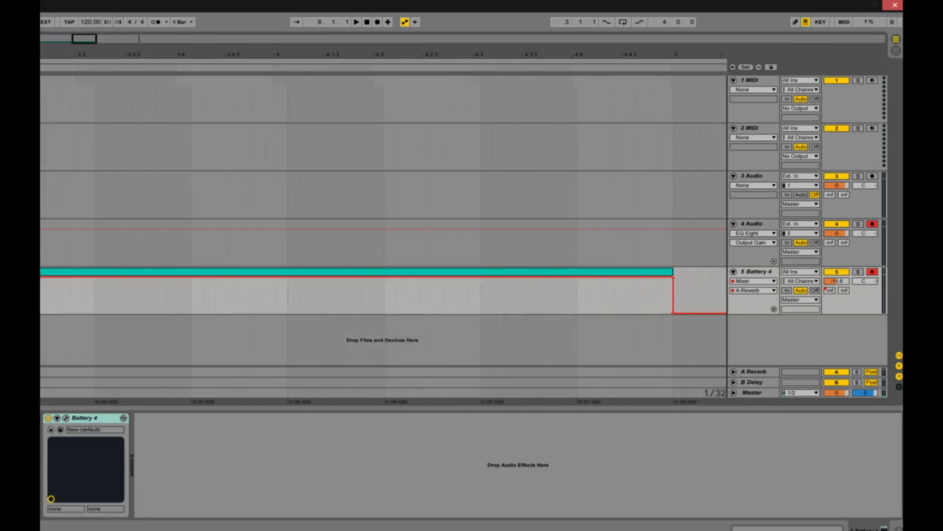
{"action": "key", "text": "plus"}
{"action": "key", "text": "plus"}
{"action": "key", "text": "plus"}
{"action": "key", "text": "plus"}
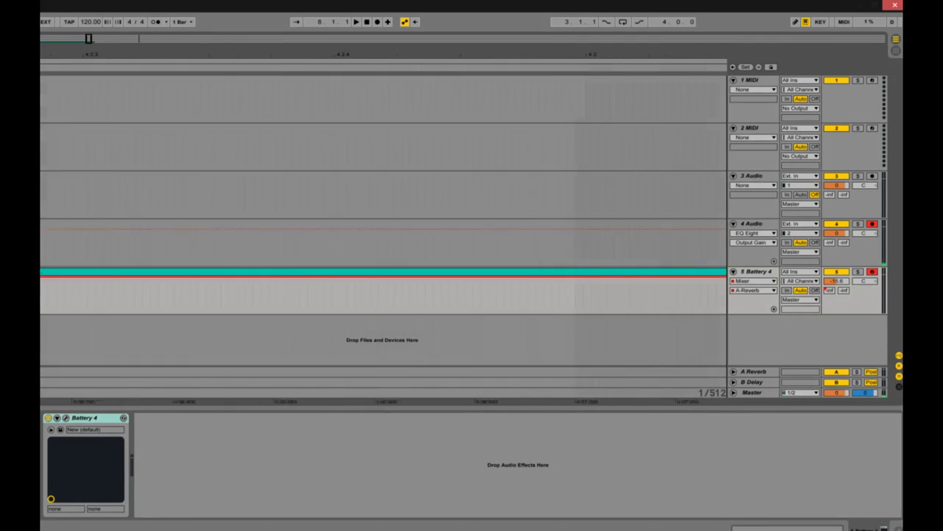
{"action": "key", "text": "minus"}
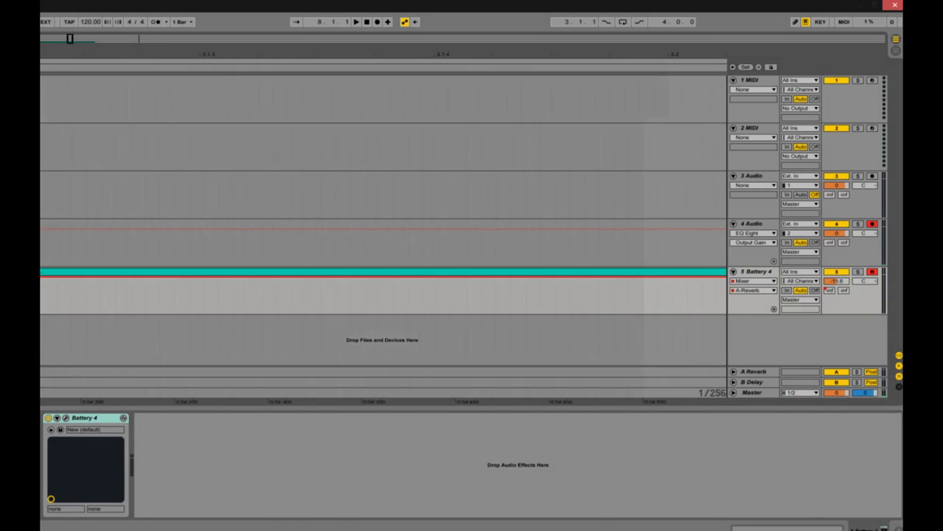
{"action": "key", "text": "minus"}
{"action": "key", "text": "minus"}
{"action": "key", "text": "minus"}
{"action": "key", "text": "minus"}
{"action": "key", "text": "minus"}
{"action": "key", "text": "minus"}
{"action": "key", "text": "minus"}
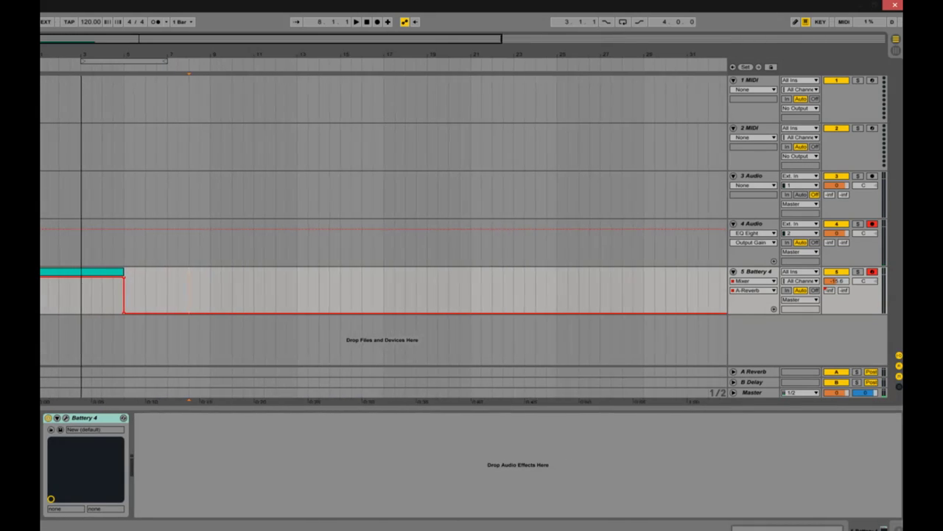
{"action": "key", "text": "plus"}
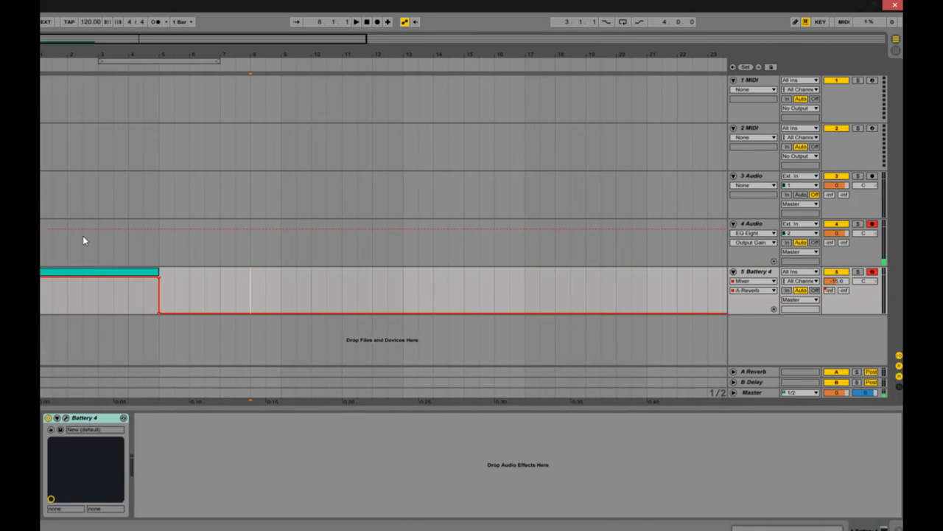
{"action": "left_click_drag", "start_coordinate": [59, 278], "coordinate": [51, 311]}
{"action": "key", "text": "space"}
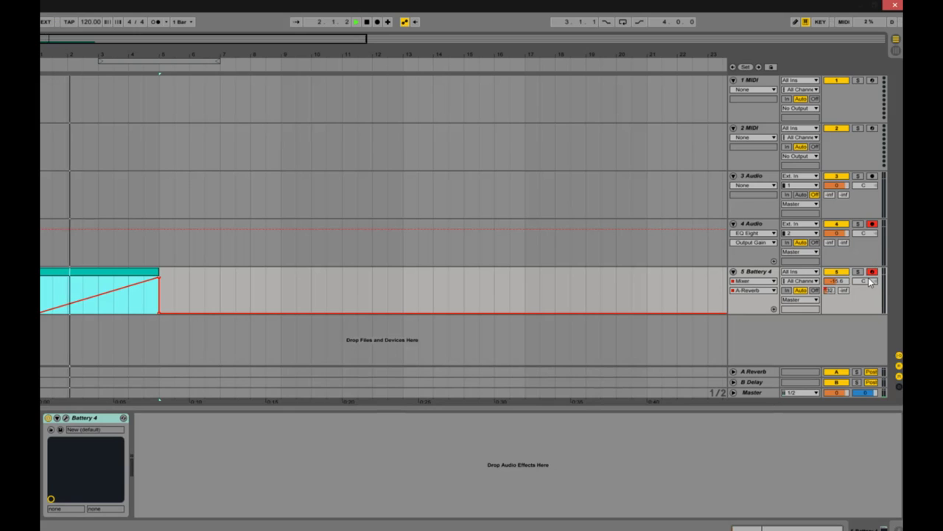
{"action": "key", "text": "space"}
- Fill the four-bar Battery 4 clip with consecutive C1 notes on a 1/4 grid and play it back
{"action": "double_click", "coordinate": [68, 276]}
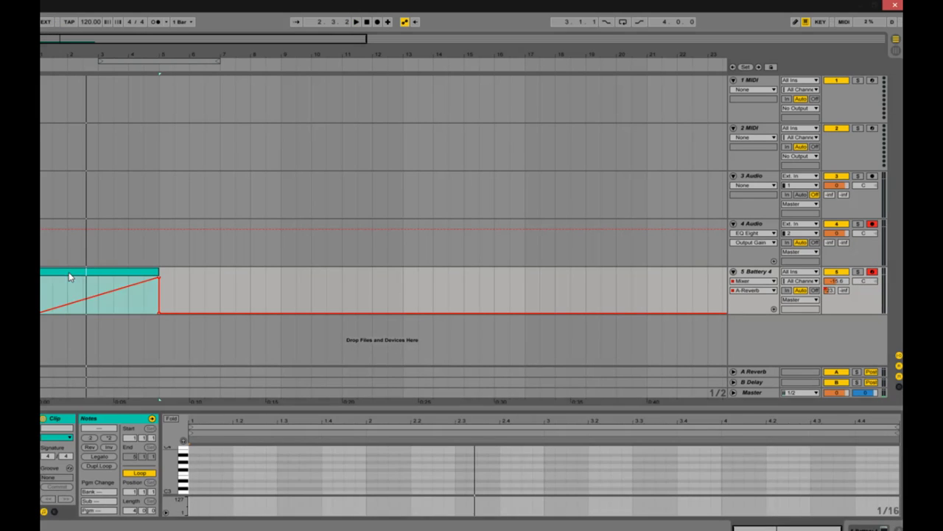
{"action": "right_click", "coordinate": [222, 479]}
{"action": "right_click", "coordinate": [235, 488]}
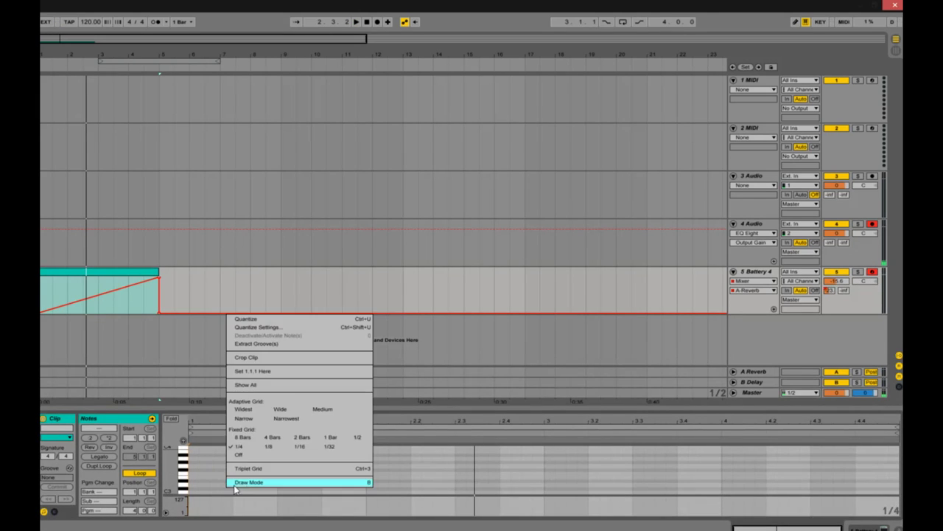
{"action": "left_click", "coordinate": [235, 485]}
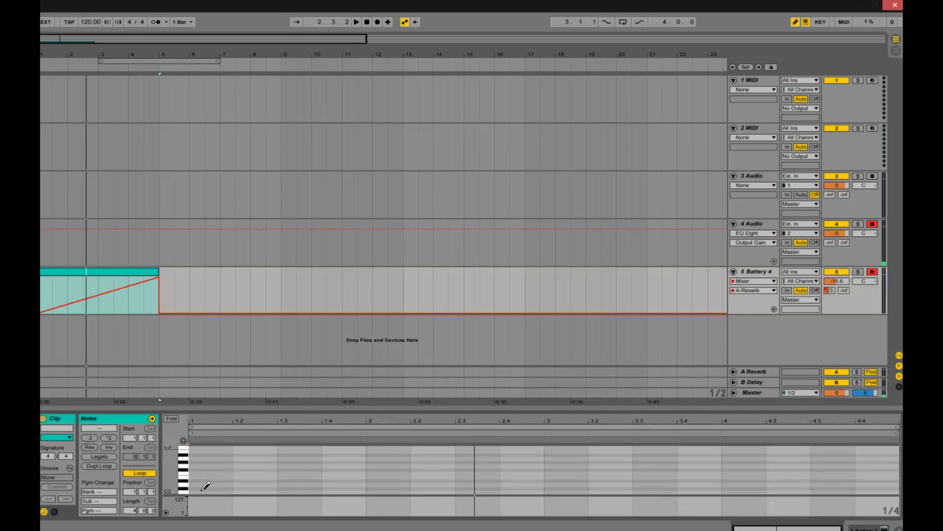
{"action": "scroll", "coordinate": [205, 486], "scroll_direction": "down", "scroll_amount": 3}
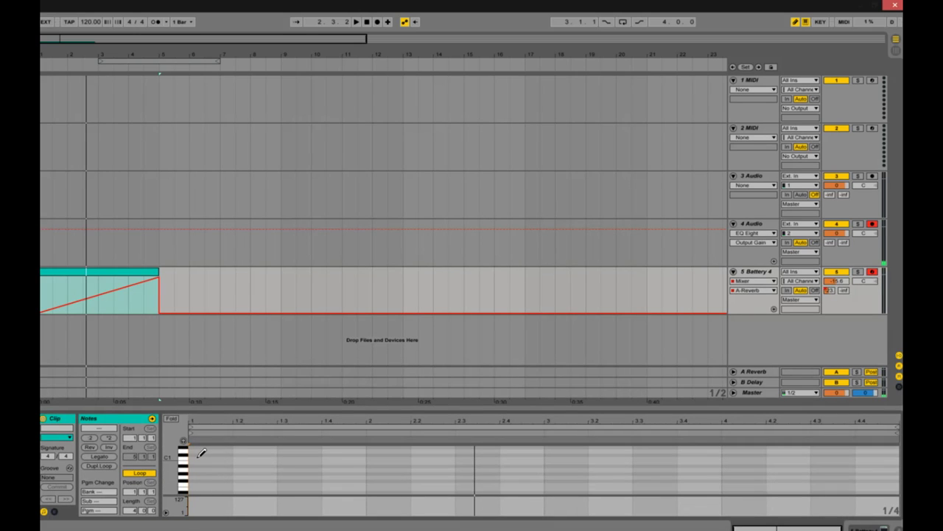
{"action": "left_click", "coordinate": [201, 454]}
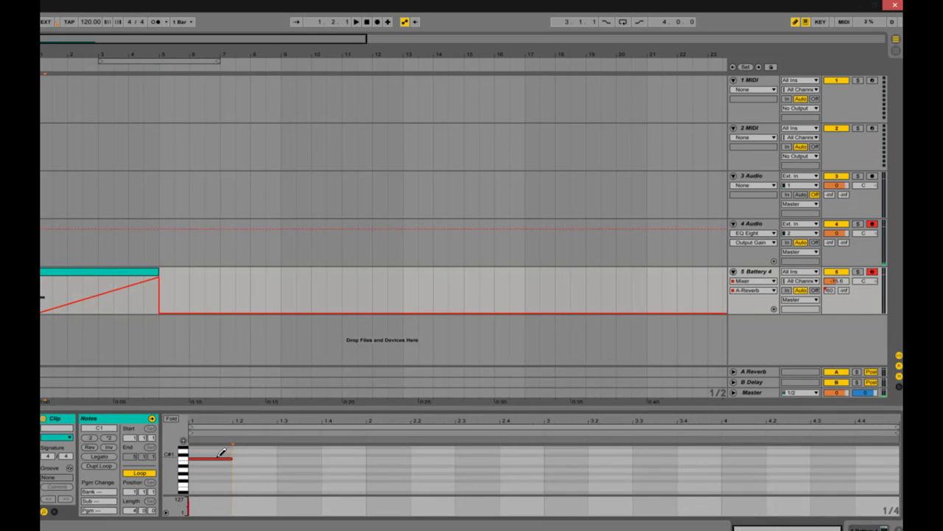
{"action": "mouse_move", "coordinate": [221, 452]}
{"action": "left_mouse_down"}
{"action": "mouse_move", "coordinate": [244, 444]}
{"action": "mouse_move", "coordinate": [863, 439]}
{"action": "left_mouse_up"}
{"action": "key", "text": "space"}
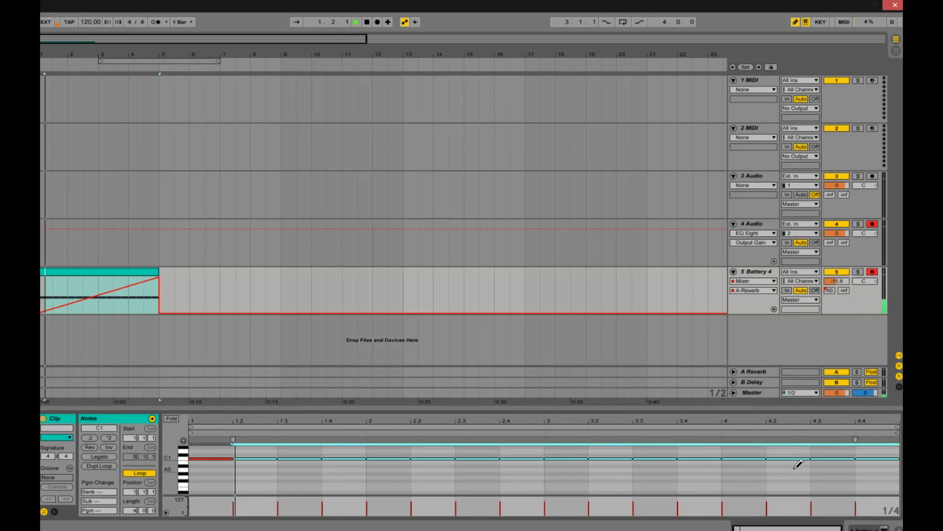
{"action": "right_click", "coordinate": [798, 464]}
{"action": "left_click", "coordinate": [783, 461]}
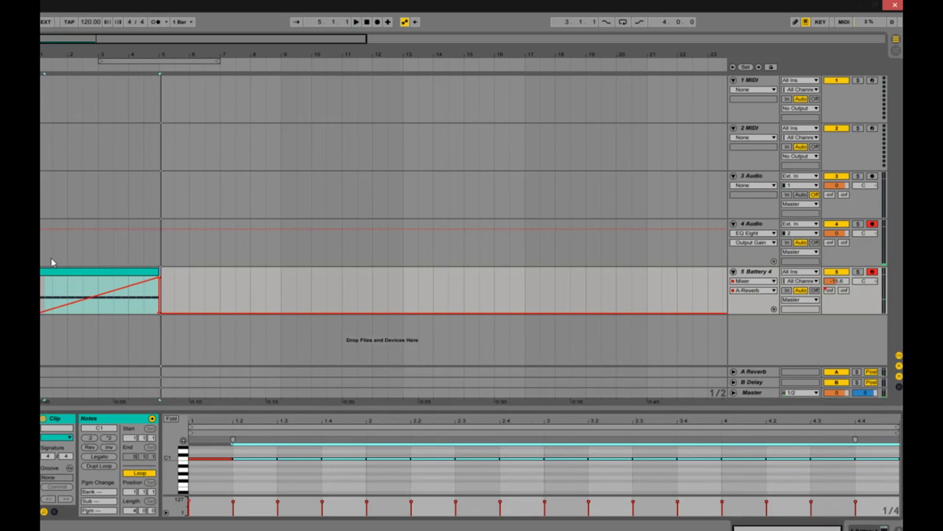
- Flatten the Battery 4 track's A-Reverb send automation to a constant maximum along the timeline and run a short playback
{"action": "mouse_move", "coordinate": [41, 316]}
{"action": "left_click", "coordinate": [167, 298]}
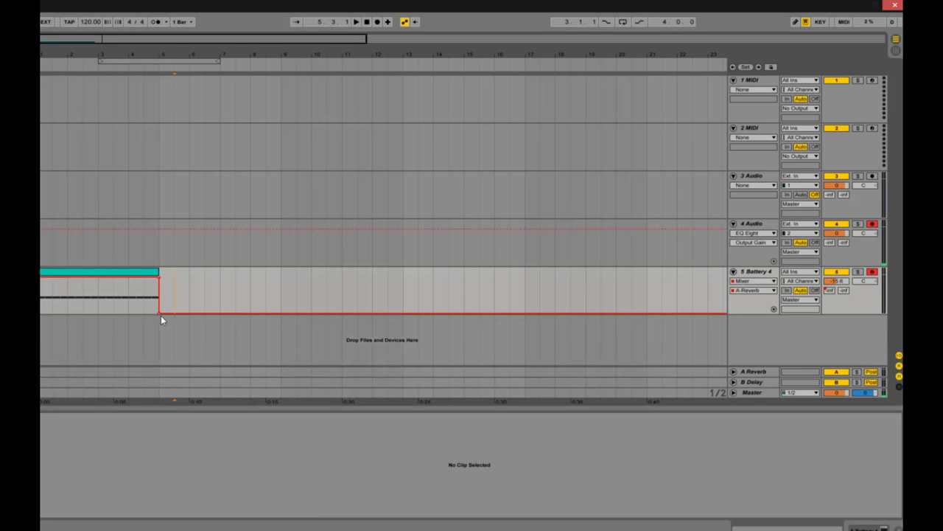
{"action": "left_click", "coordinate": [157, 312]}
{"action": "key", "text": "b"}
{"action": "key", "text": "space"}
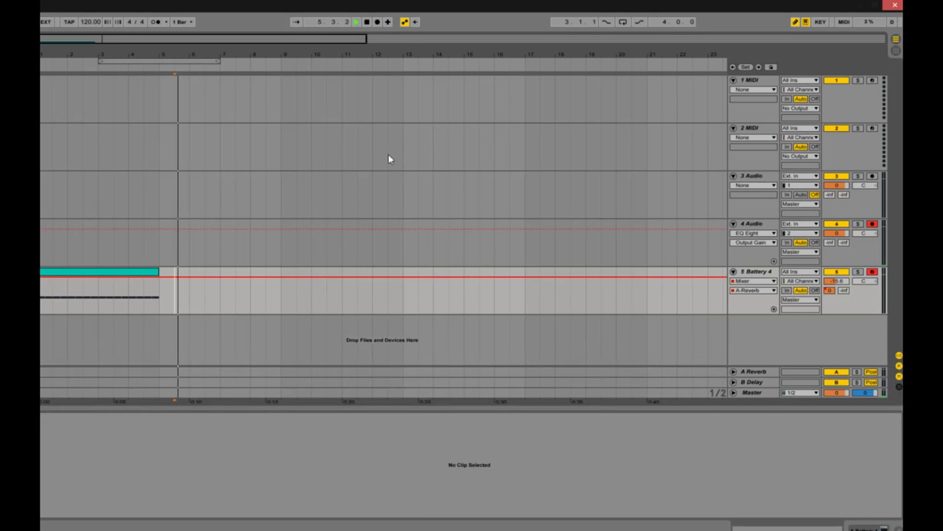
{"action": "left_click", "coordinate": [366, 22]}
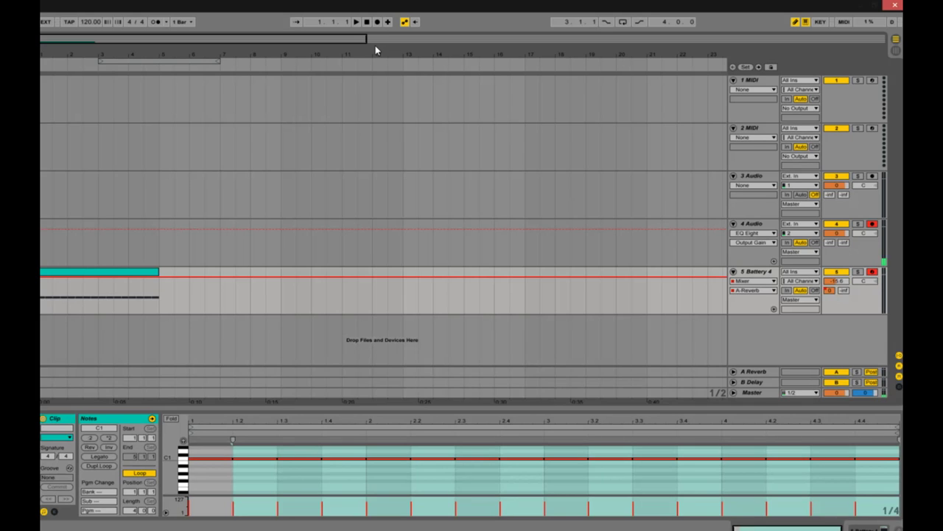
- Insert a new audio track below the Battery 4 track
{"action": "right_click", "coordinate": [768, 334]}
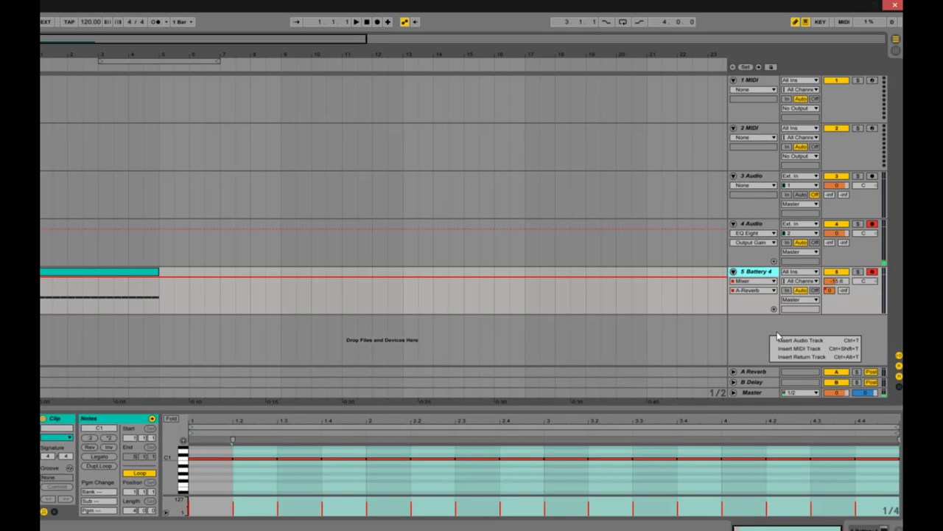
{"action": "left_click", "coordinate": [782, 340]}
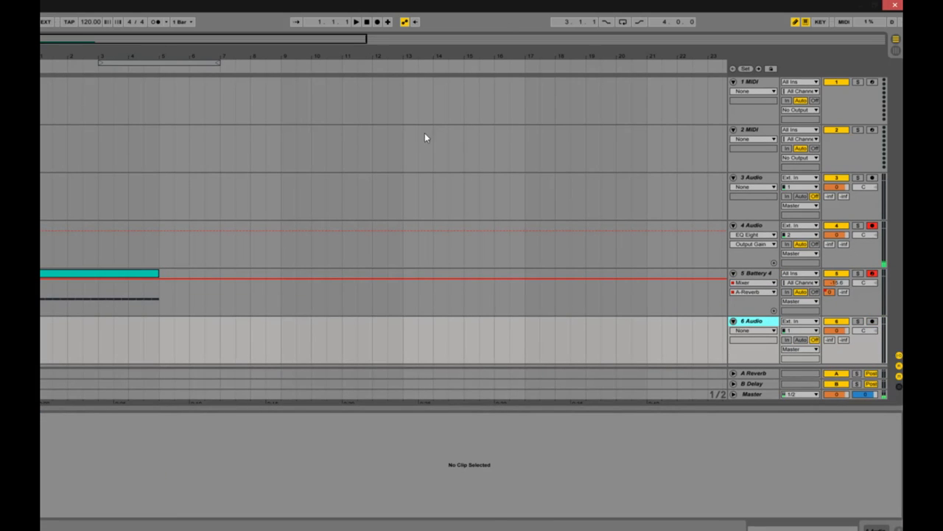
- Hide the tracks' In/Out section and show it again
{"action": "left_click", "coordinate": [899, 356]}
{"action": "left_click", "coordinate": [898, 356]}
{"action": "left_click", "coordinate": [898, 357]}
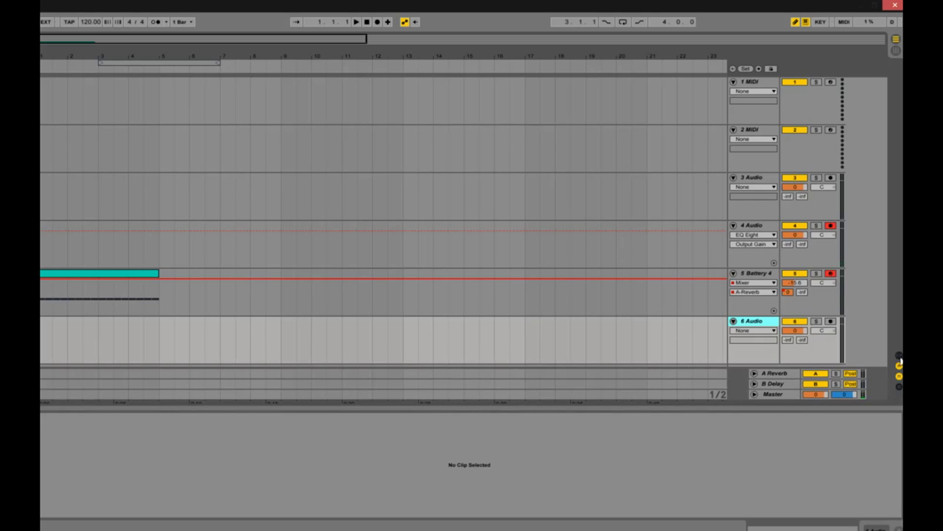
{"action": "left_click", "coordinate": [899, 359]}
{"action": "left_click", "coordinate": [899, 359]}
{"action": "left_click", "coordinate": [900, 360]}
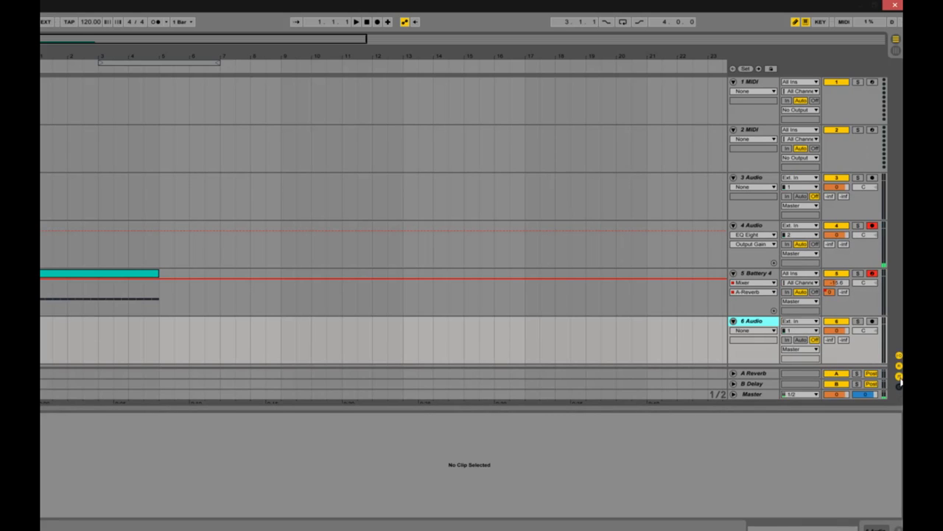
- Hide the tracks' mixer section and show it again
{"action": "left_click", "coordinate": [899, 377]}
{"action": "left_click", "coordinate": [899, 377]}
{"action": "left_click", "coordinate": [899, 377]}
{"action": "left_click", "coordinate": [899, 377]}
{"action": "left_click", "coordinate": [899, 378]}
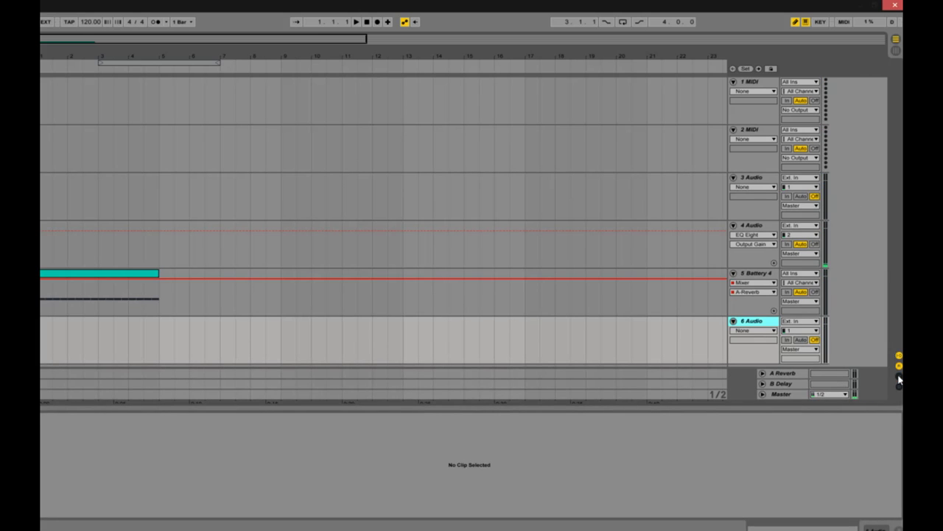
{"action": "left_click", "coordinate": [899, 378]}
- Hide the A Reverb and B Delay return tracks and show them again
{"action": "left_click", "coordinate": [899, 366]}
{"action": "left_click", "coordinate": [899, 365]}
{"action": "left_click", "coordinate": [899, 365]}
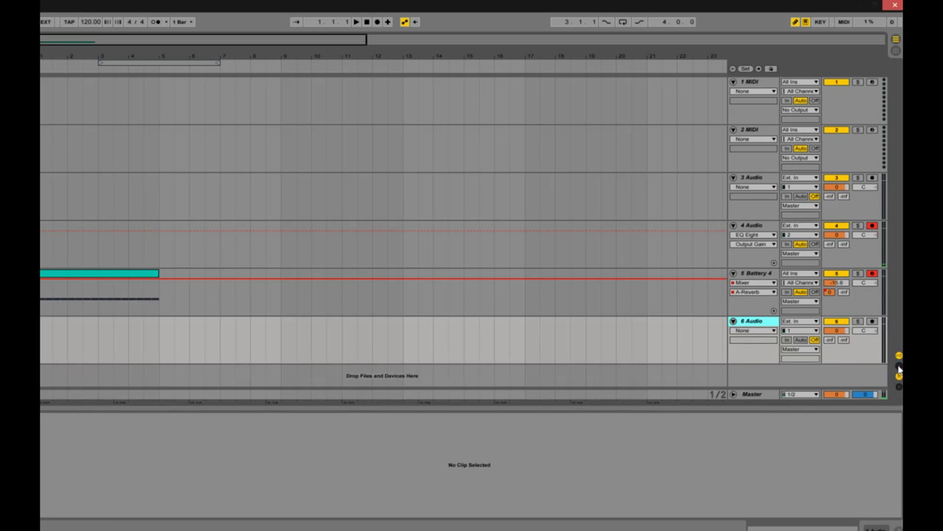
{"action": "left_click", "coordinate": [899, 366]}
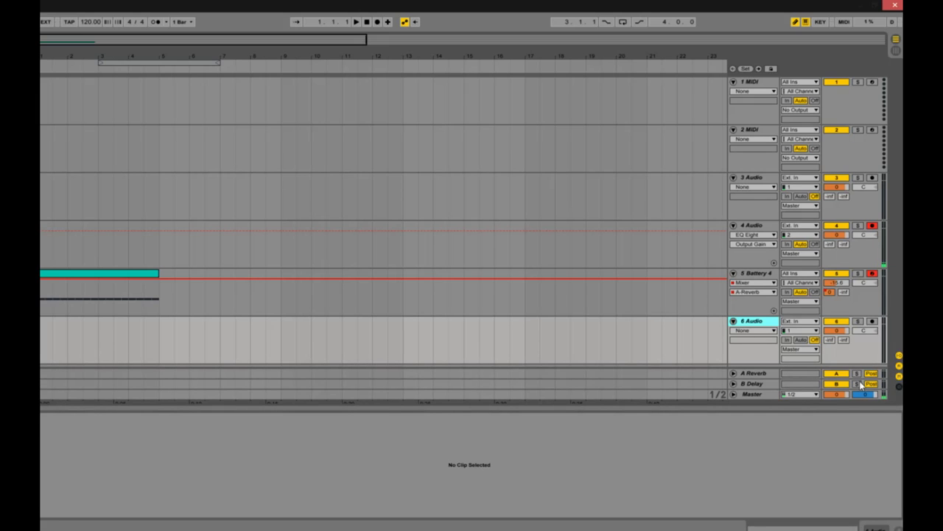
{"action": "left_click", "coordinate": [899, 367]}
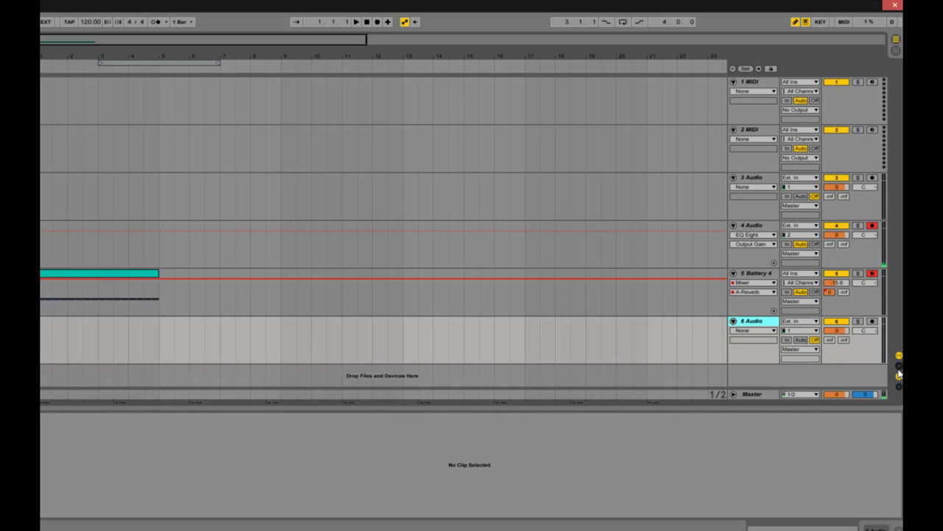
{"action": "left_click", "coordinate": [899, 367]}
{"action": "left_click", "coordinate": [899, 368]}
{"action": "left_click", "coordinate": [898, 367]}
{"action": "left_click", "coordinate": [899, 367]}
{"action": "left_click", "coordinate": [899, 367]}
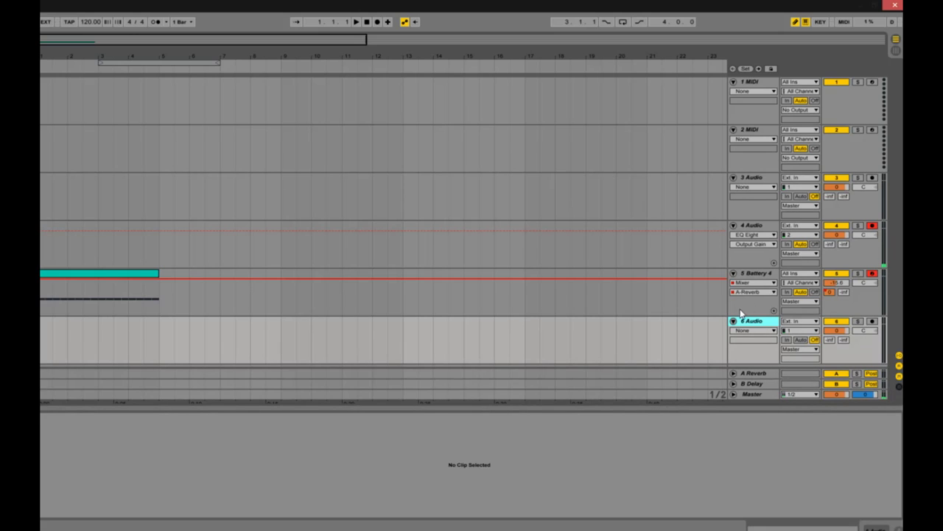
- Open the Battery 4 track's input channel choices and close them without changing the selection
{"action": "left_click", "coordinate": [812, 284]}
{"action": "left_click", "coordinate": [809, 288]}
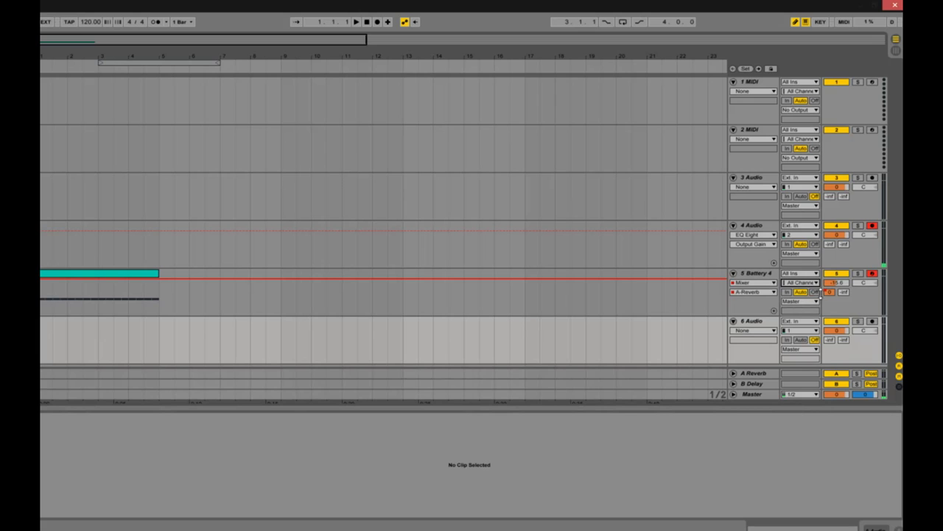
- Route the Battery 4 track's audio output to 6-Audio, open its MIDI clip and play the arrangement to check the signal
{"action": "left_click", "coordinate": [800, 301]}
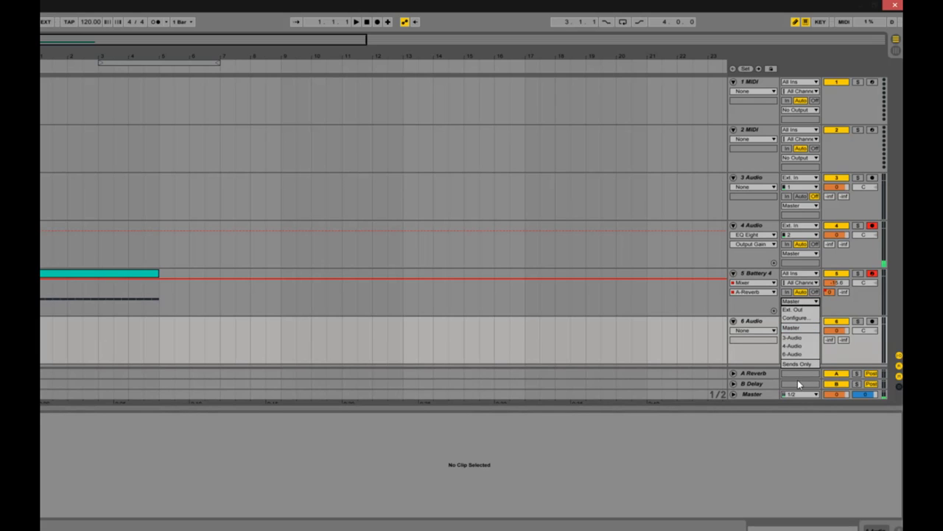
{"action": "left_click", "coordinate": [800, 354]}
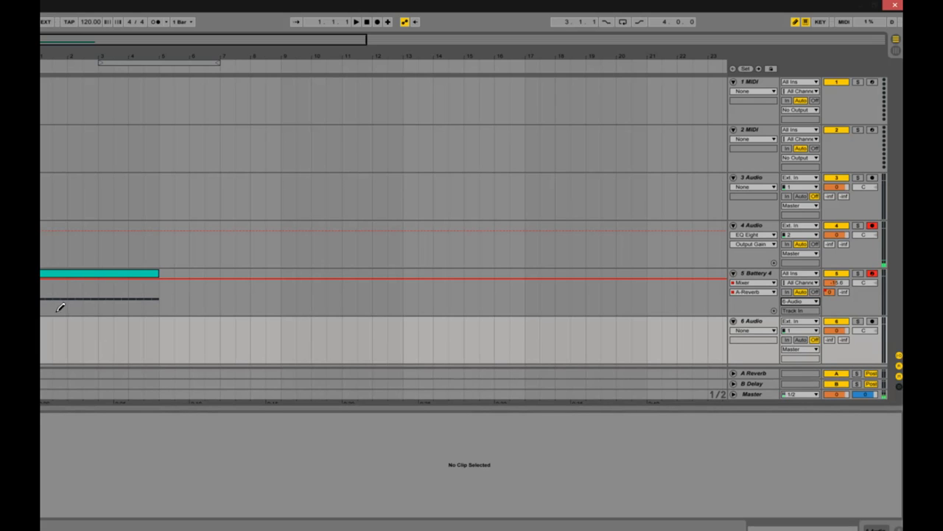
{"action": "right_click", "coordinate": [110, 314]}
{"action": "key", "text": "Escape"}
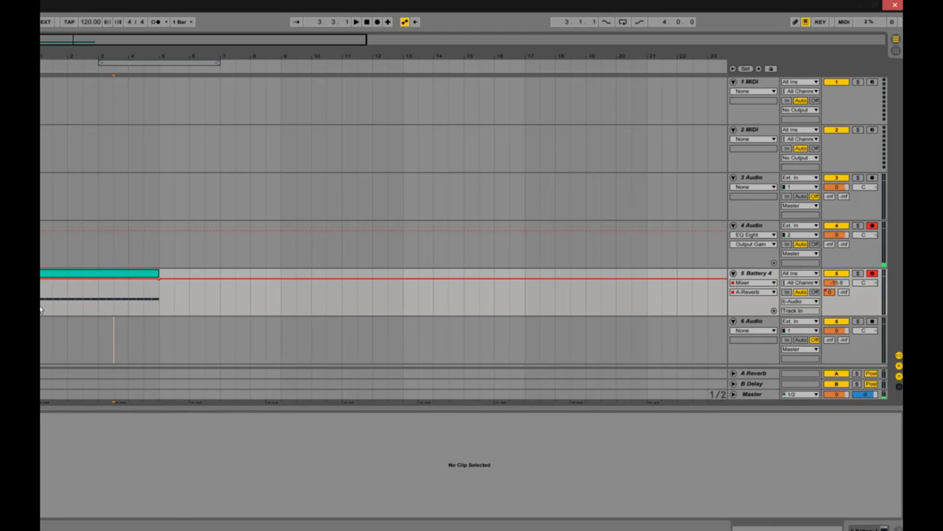
{"action": "left_click", "coordinate": [41, 310]}
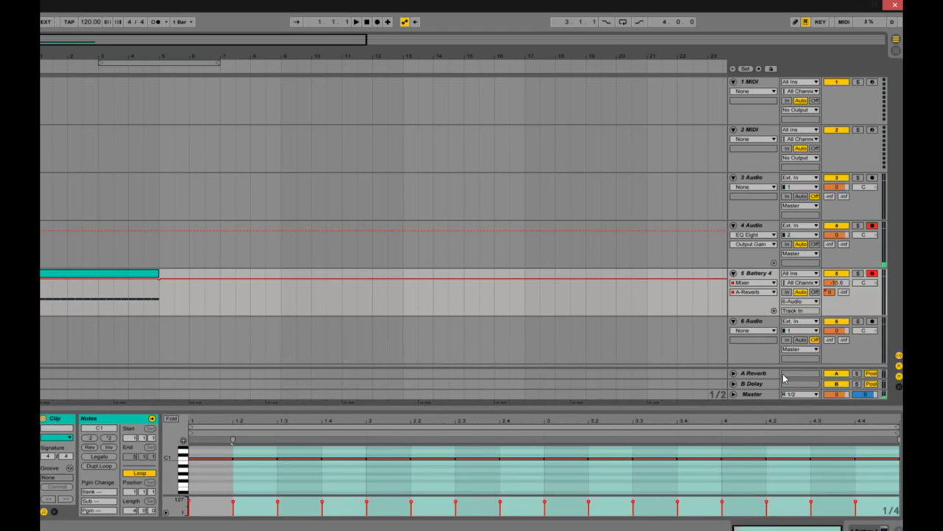
{"action": "key", "text": "space"}
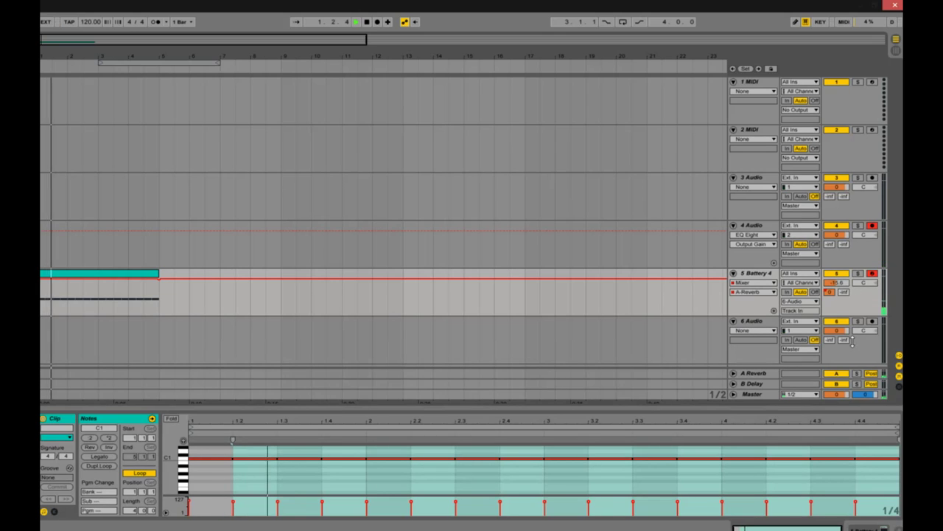
- Turn the Battery 4 track's A-Reverb send down to -inf, and re-enable its automation
{"action": "left_click", "coordinate": [830, 292]}
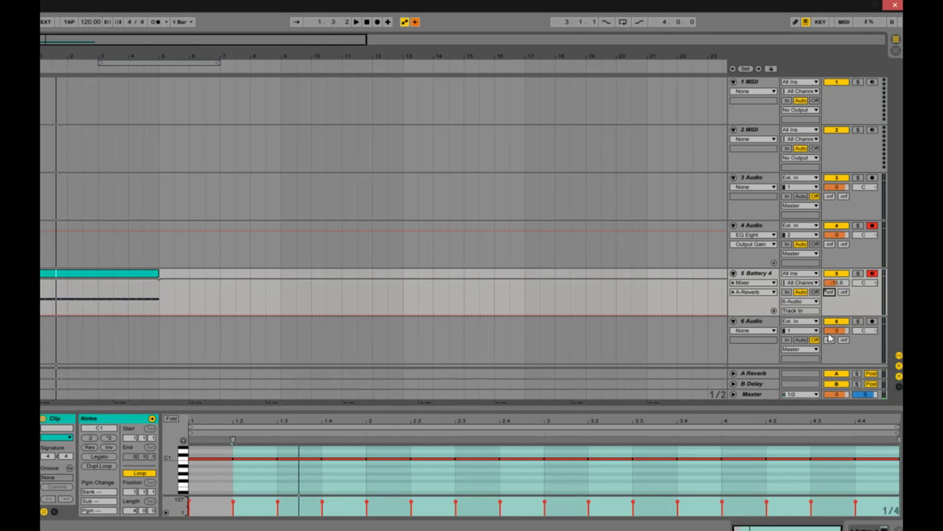
{"action": "right_click", "coordinate": [830, 292]}
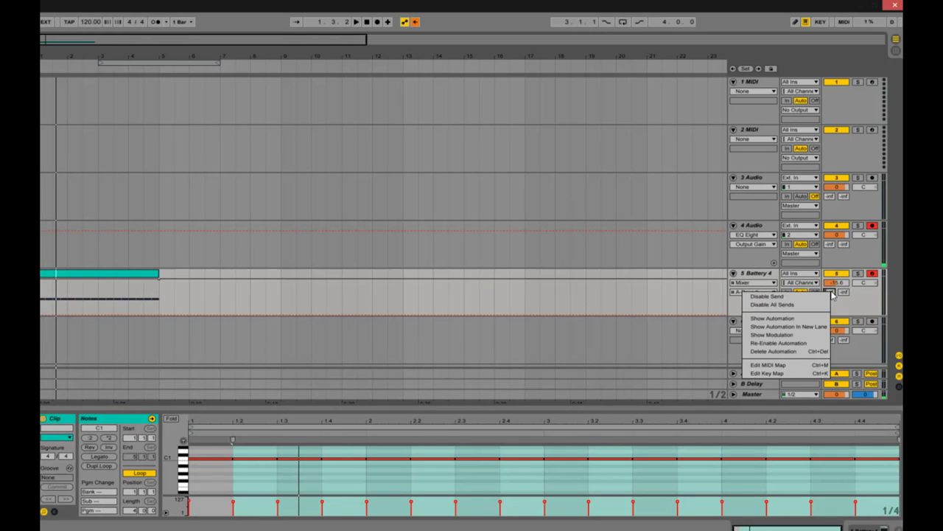
{"action": "left_click", "coordinate": [802, 344]}
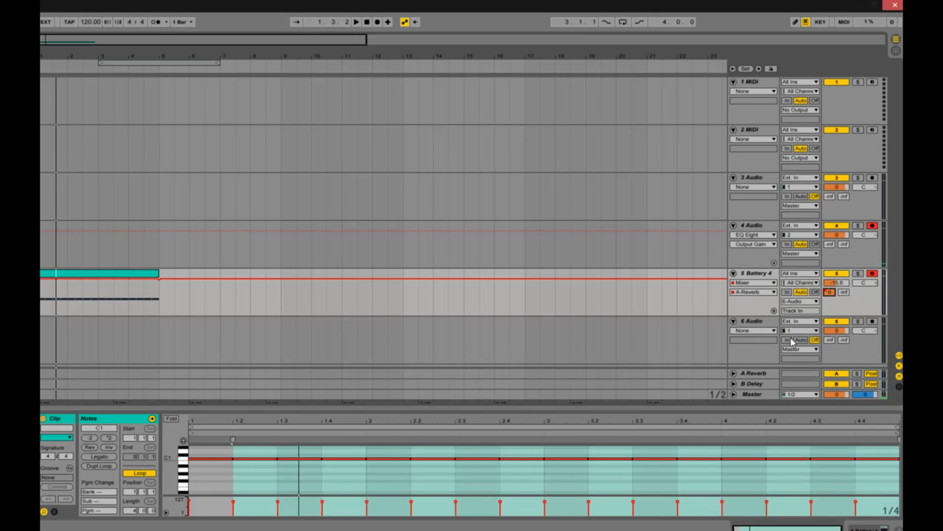
- Set the 6 Audio track's monitoring to In and its external input channel to 1/2
{"action": "left_click", "coordinate": [790, 339]}
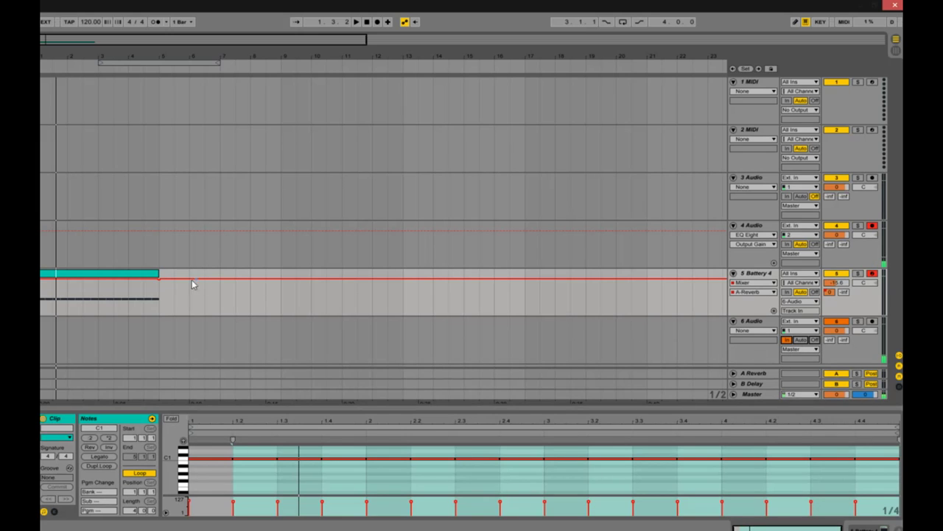
{"action": "left_click", "coordinate": [811, 330]}
{"action": "left_click", "coordinate": [811, 331]}
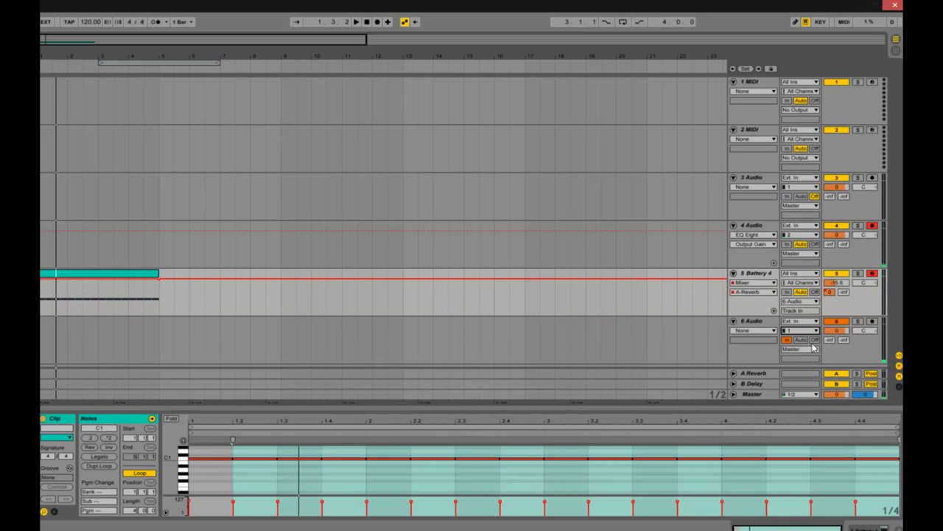
{"action": "left_click", "coordinate": [810, 330]}
{"action": "left_click", "coordinate": [808, 339]}
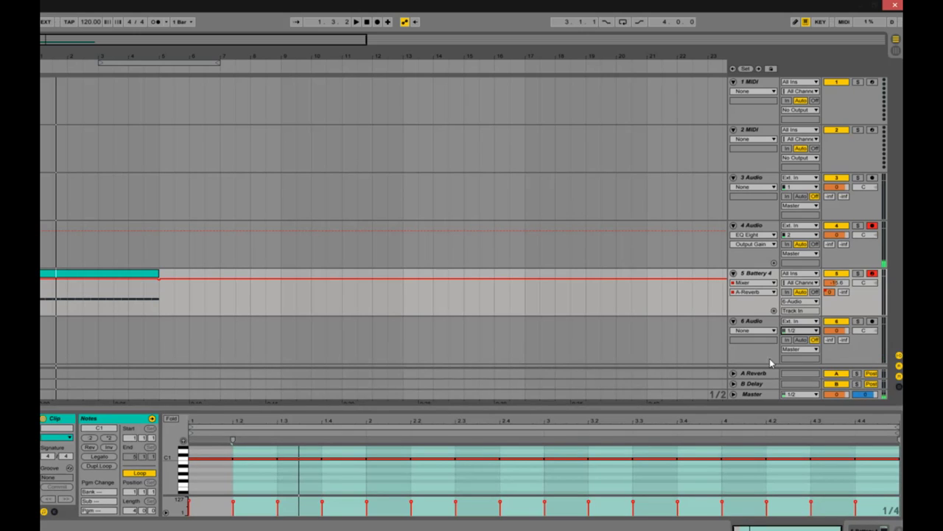
- Set the 6 Audio track's input source to Resampling and play the arrangement to test it
{"action": "left_click", "coordinate": [799, 322]}
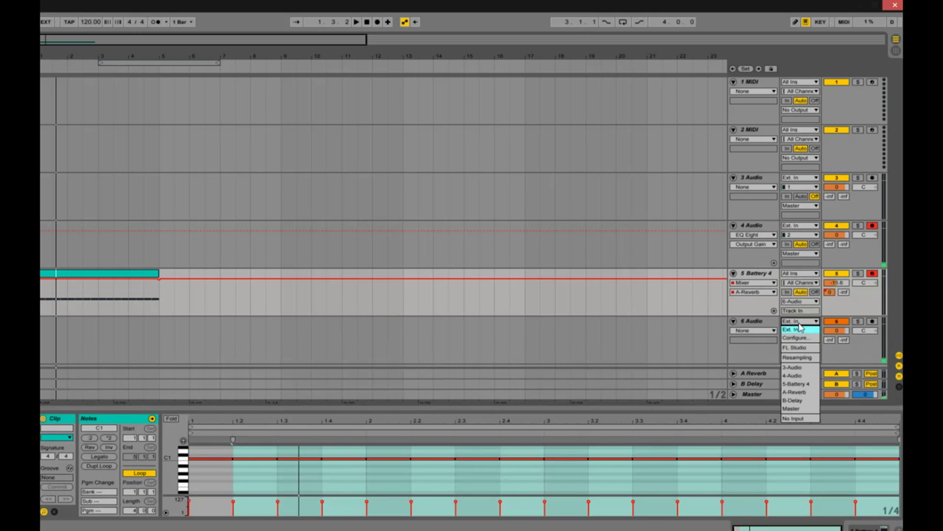
{"action": "left_click", "coordinate": [852, 354]}
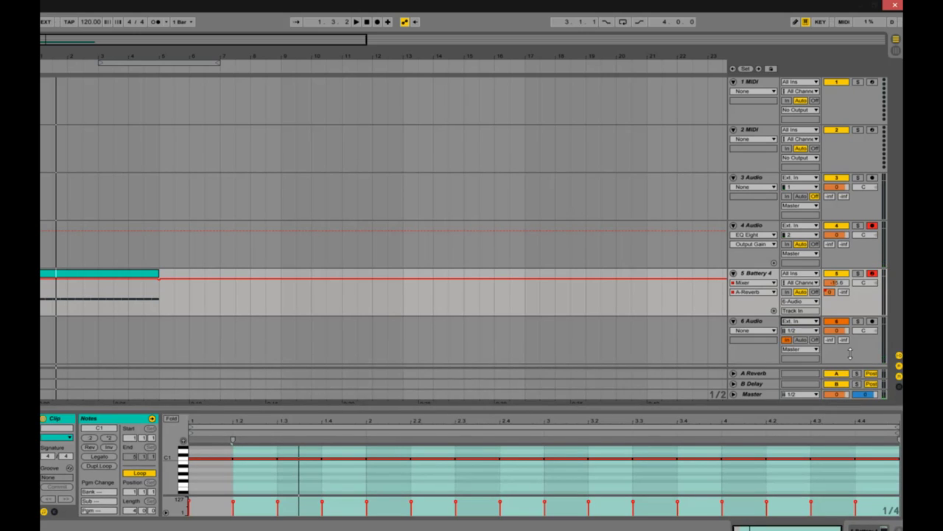
{"action": "left_click", "coordinate": [800, 322]}
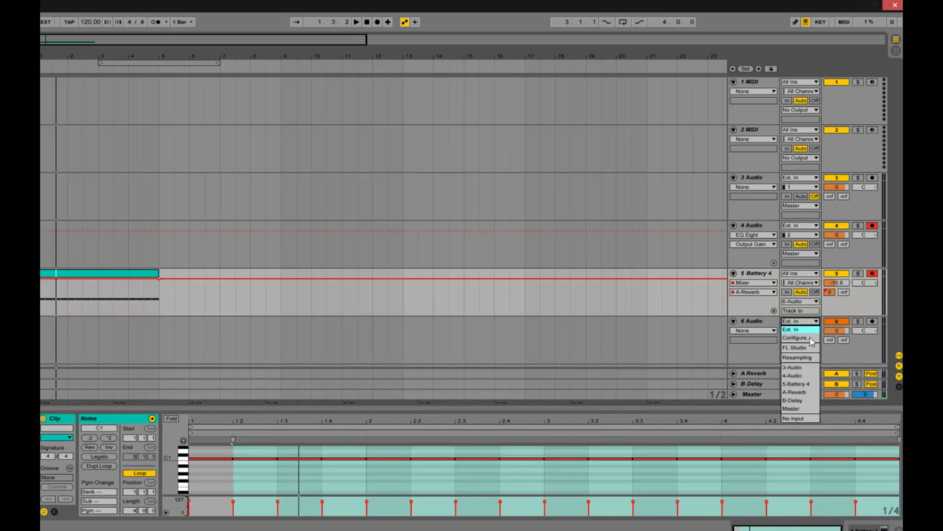
{"action": "left_click", "coordinate": [802, 347]}
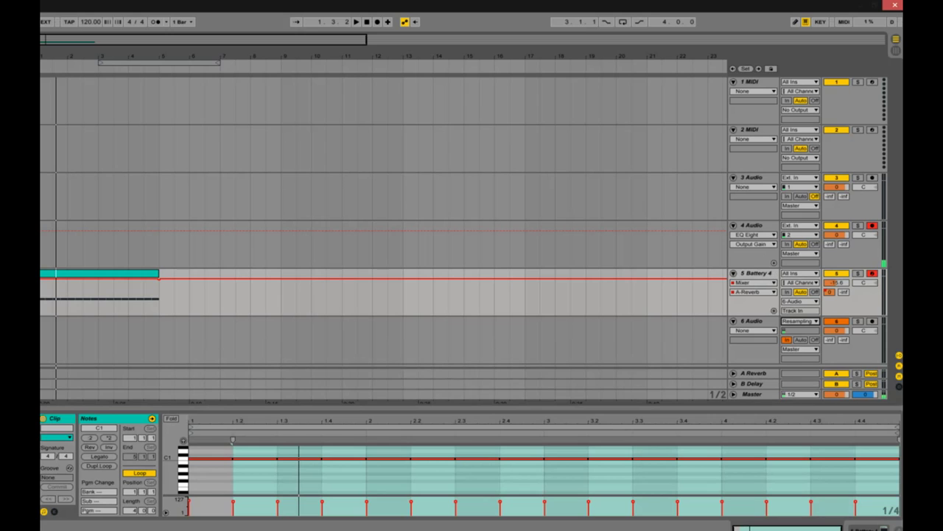
{"action": "key", "text": "space"}
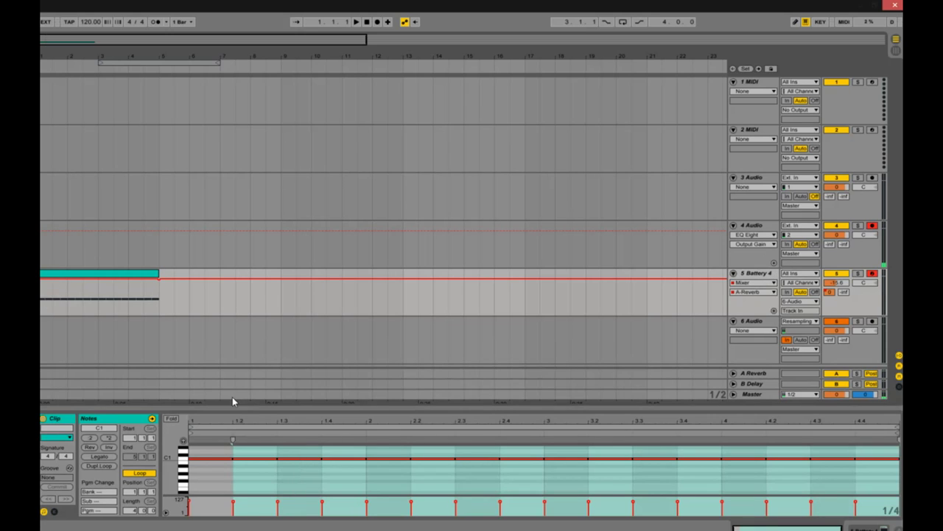
{"action": "key", "text": "space"}
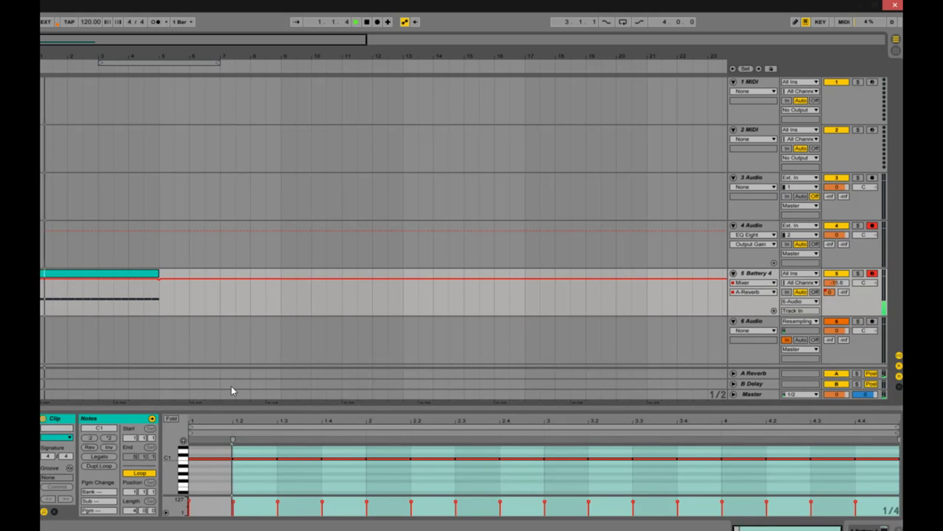
- Set the 6 Audio track's input source to 5-Battery 4 and play the arrangement to test the routing
{"action": "left_click", "coordinate": [812, 322]}
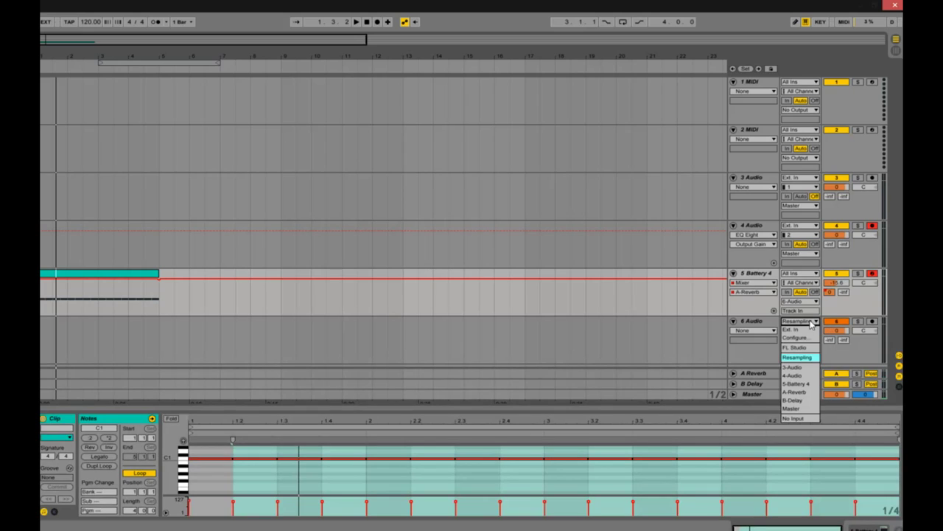
{"action": "left_click", "coordinate": [797, 385]}
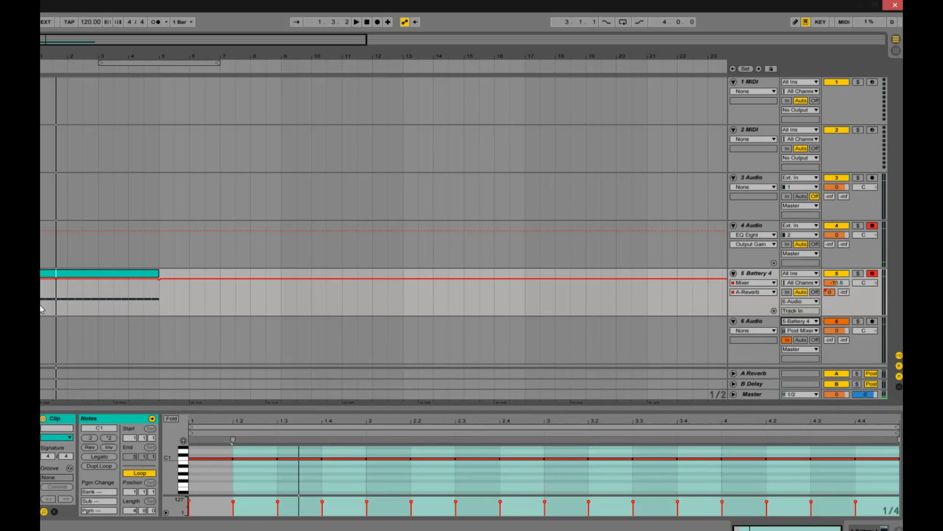
{"action": "key", "text": "space"}
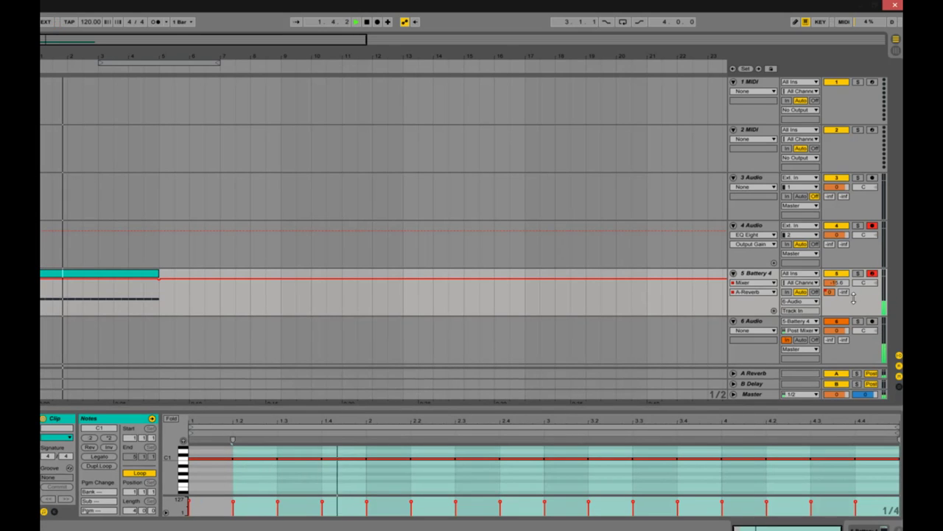
{"action": "key", "text": "space"}
- Deactivate the A Reverb return track and play the arrangement without it
{"action": "left_click", "coordinate": [835, 374]}
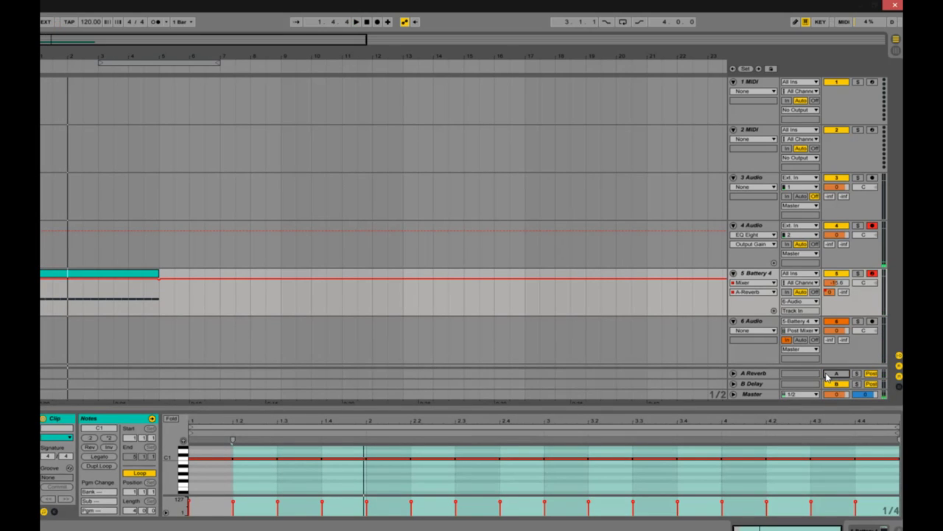
{"action": "key", "text": "space"}
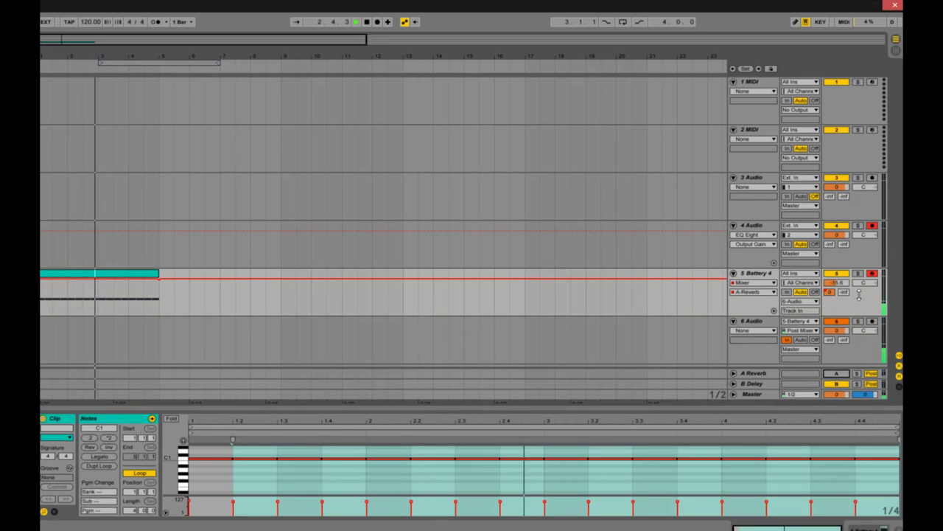
{"action": "left_click", "coordinate": [842, 275]}
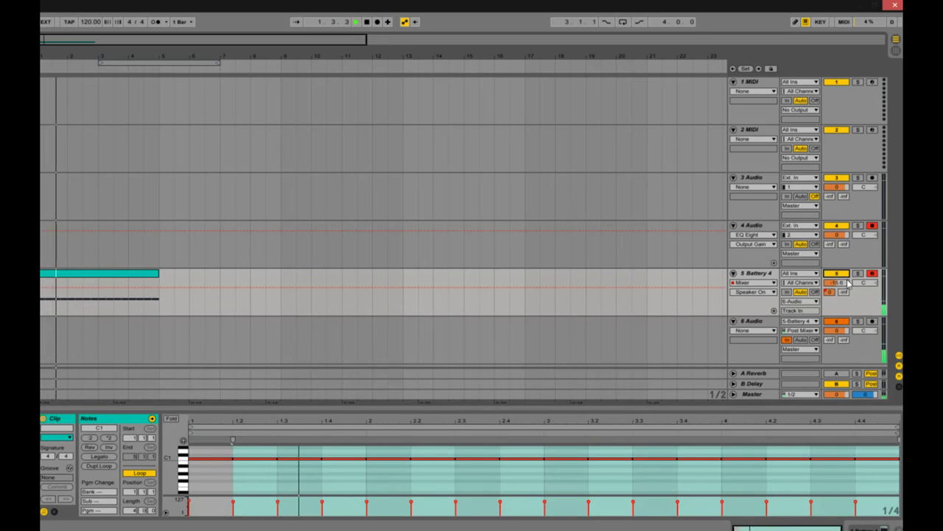
{"action": "key", "text": "space"}
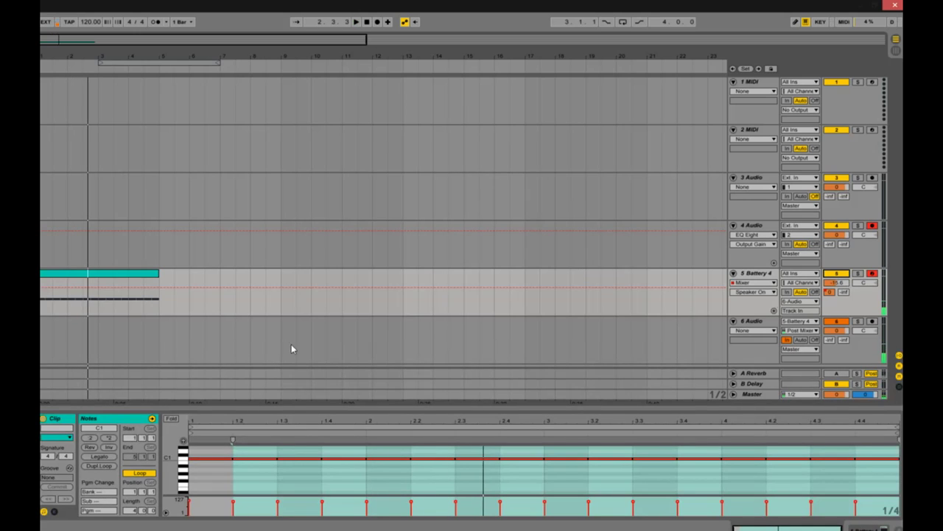
- Set the Battery 4 track's volume to 0 and play the arrangement to check the level
{"action": "left_click", "coordinate": [292, 348]}
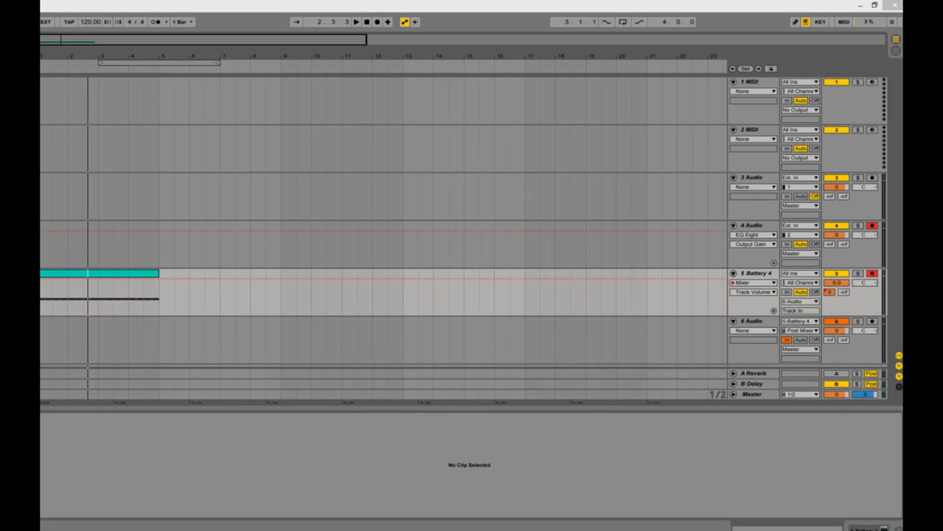
{"action": "key", "text": "space"}
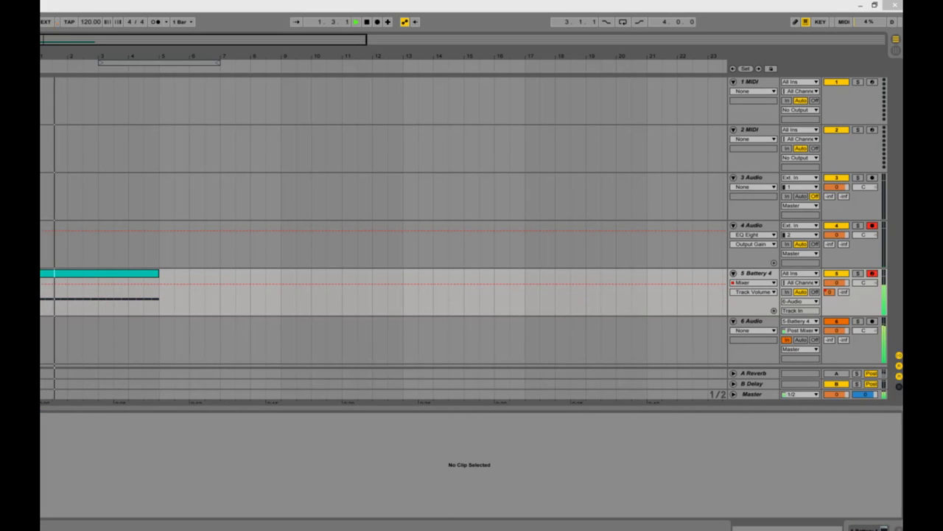
{"action": "key", "text": "space"}
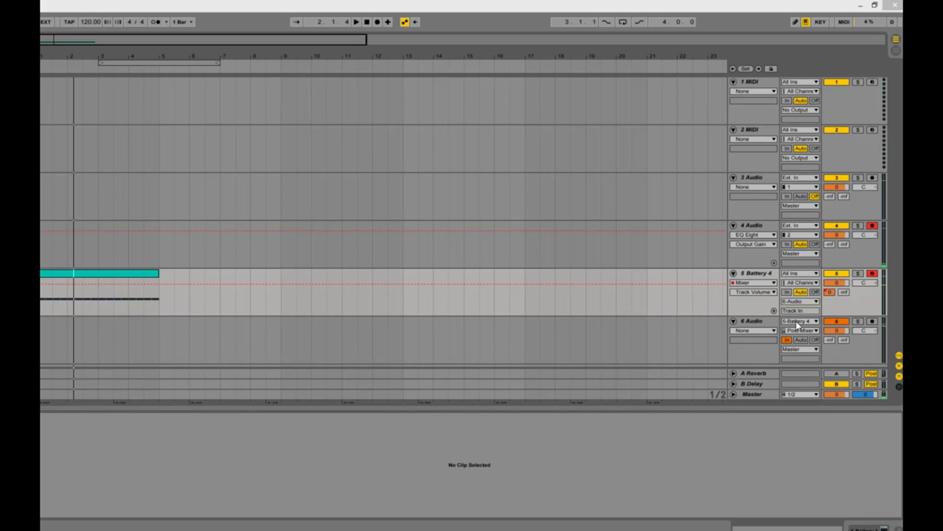
- Select the Battery 4 track, and switch to the 6 Audio track to show its empty device area
{"action": "left_click", "coordinate": [764, 324]}
{"action": "left_click", "coordinate": [752, 314]}
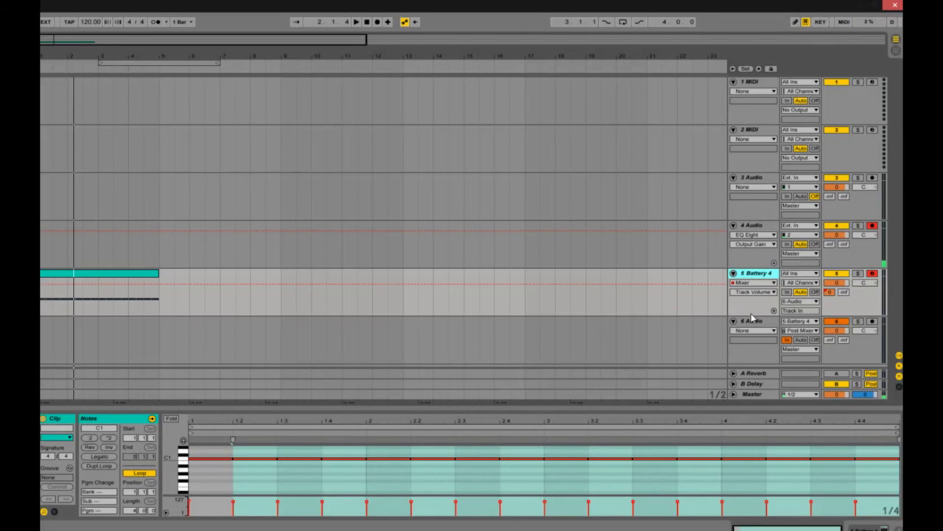
{"action": "left_click", "coordinate": [753, 323]}
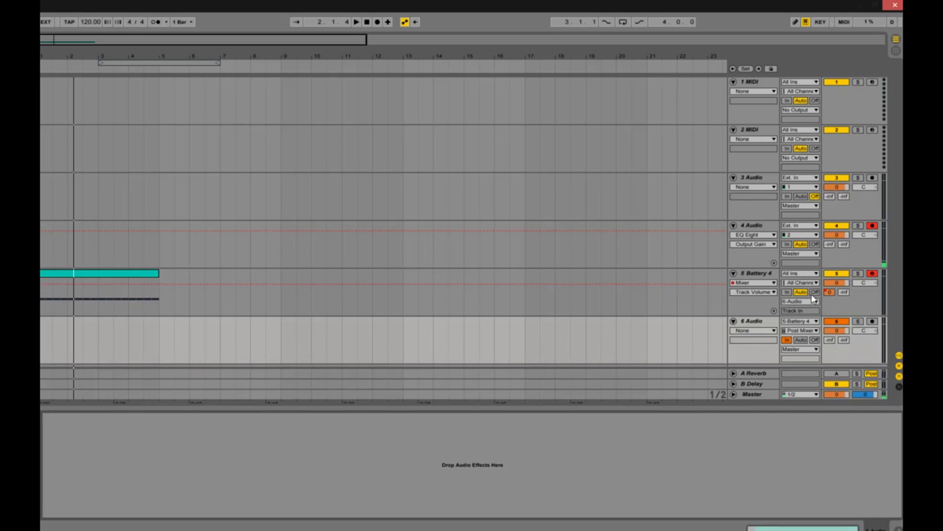
- Reactivate the A Reverb return track, and listen to it and the 6 Audio track soloed in turn
{"action": "left_click", "coordinate": [833, 374]}
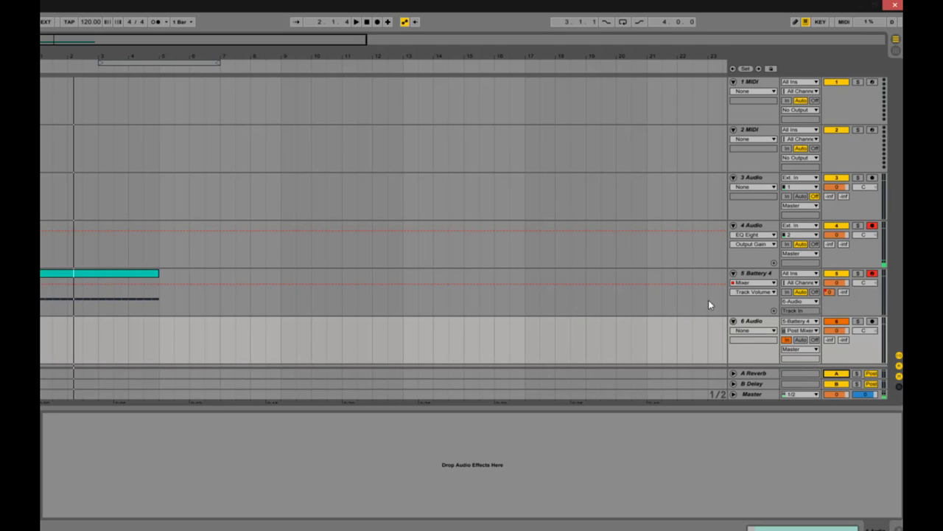
{"action": "left_click", "coordinate": [857, 374]}
{"action": "key", "text": "space"}
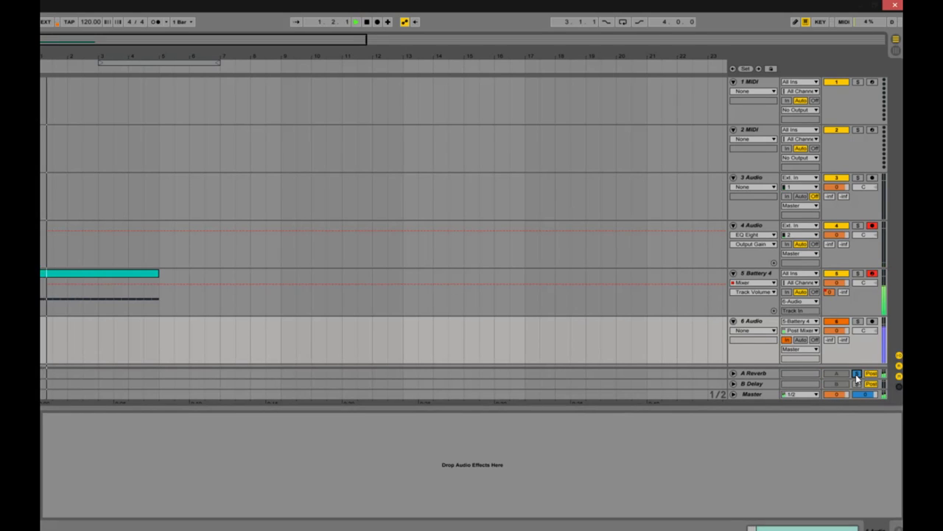
{"action": "left_click", "coordinate": [857, 374]}
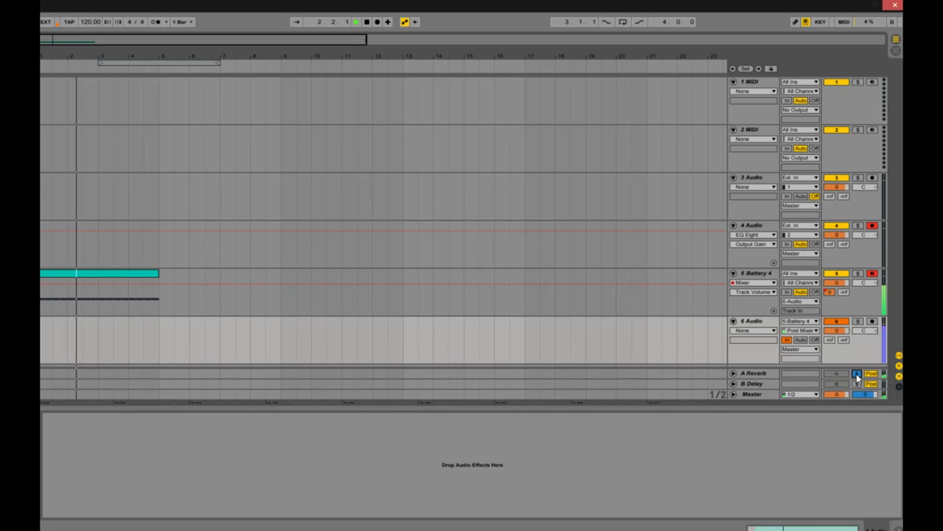
{"action": "left_click", "coordinate": [858, 322]}
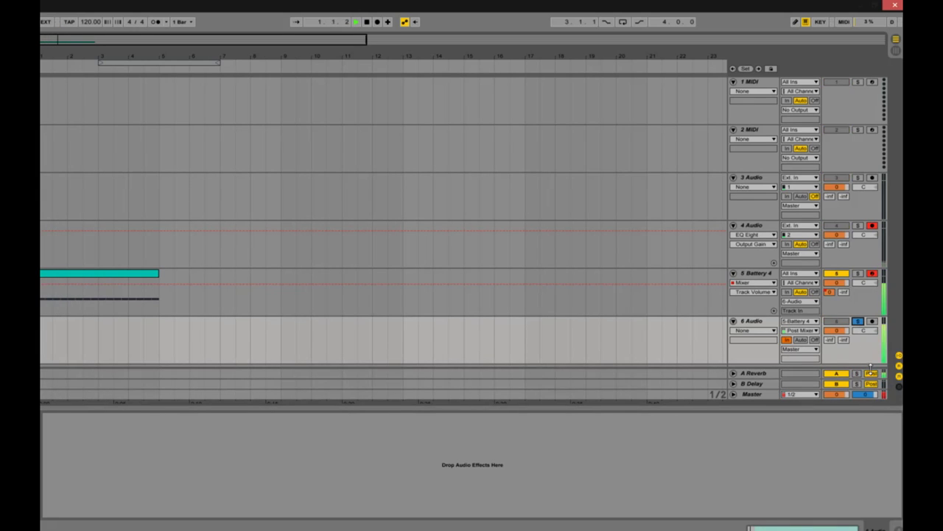
{"action": "left_click", "coordinate": [858, 322]}
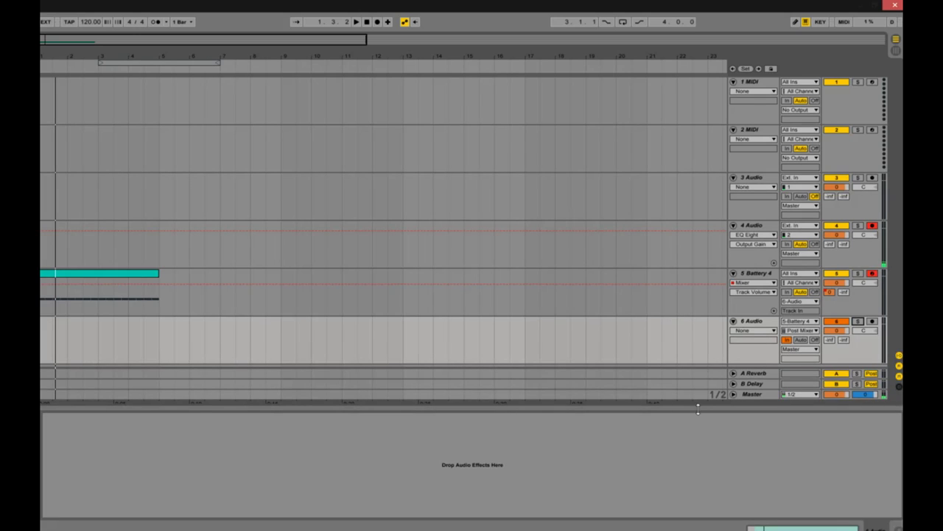
- Show the 6 Audio track's volume automation and draw it at the minimum level from bar 1 to bar 5
{"action": "right_click", "coordinate": [837, 331]}
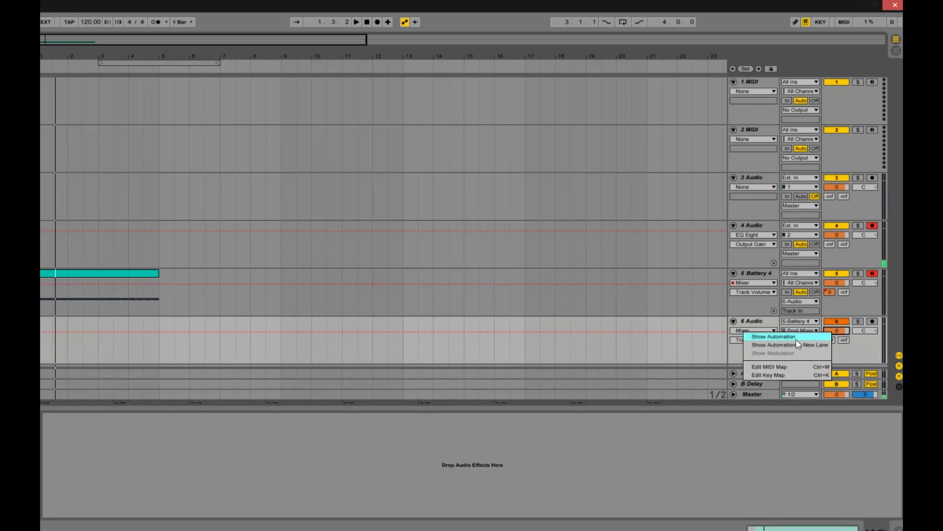
{"action": "left_click", "coordinate": [783, 342]}
{"action": "right_click", "coordinate": [88, 356]}
{"action": "left_click", "coordinate": [100, 361]}
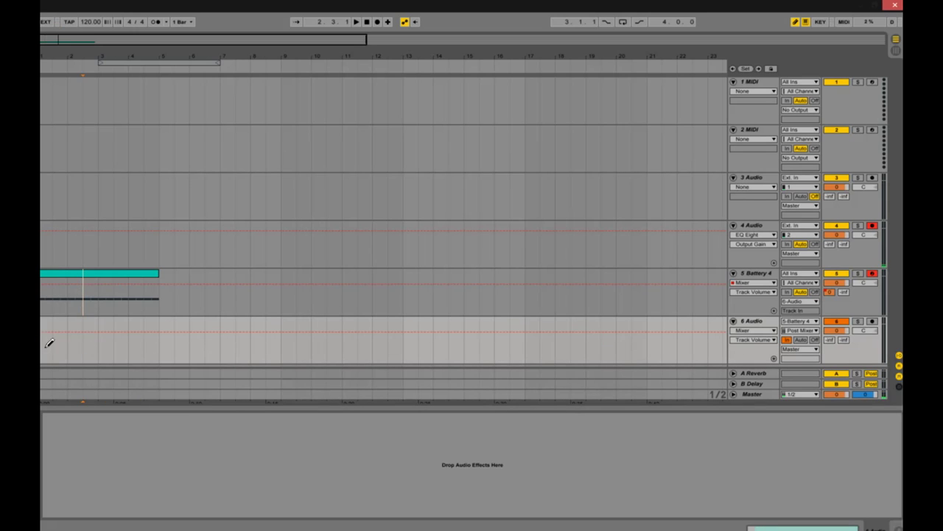
{"action": "mouse_move", "coordinate": [46, 344]}
{"action": "left_mouse_down"}
{"action": "mouse_move", "coordinate": [111, 436]}
{"action": "mouse_move", "coordinate": [145, 460]}
{"action": "mouse_move", "coordinate": [177, 295]}
{"action": "left_mouse_up"}
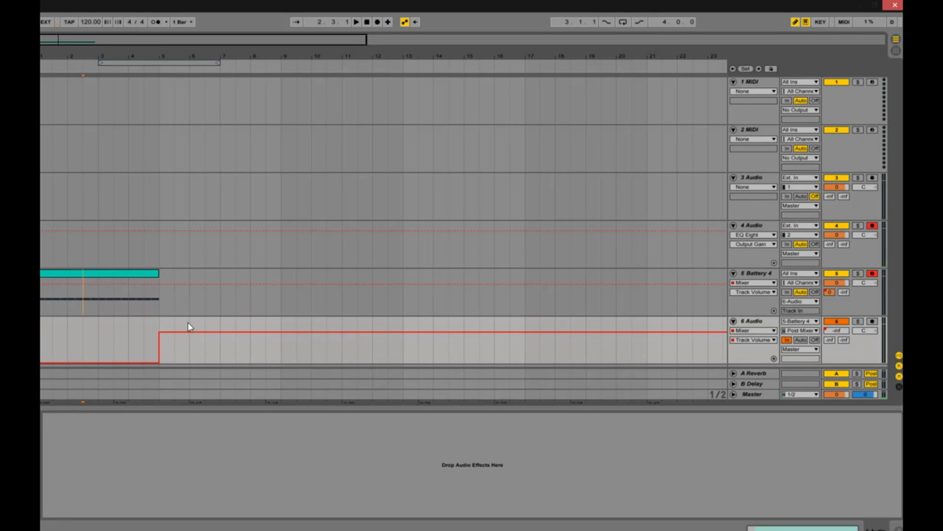
- Leave draw mode and reshape the 6 Audio volume automation into a straight fade-in that peaks at bar 5
{"action": "right_click", "coordinate": [190, 325]}
{"action": "right_click", "coordinate": [175, 350]}
{"action": "left_click", "coordinate": [197, 354]}
{"action": "left_click", "coordinate": [161, 363]}
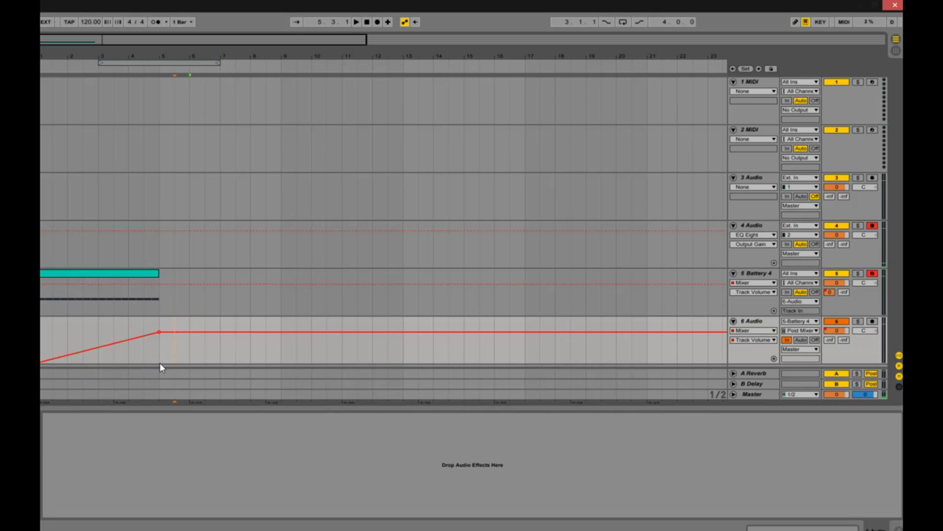
- Play the arrangement from the start to hear the straight volume fade-in
{"action": "key", "text": "space"}
{"action": "left_click", "coordinate": [367, 21]}
{"action": "key", "text": "space"}
- Remove the A-Reverb send automation from the Battery 4 track and set a fixed send level below 0
{"action": "left_click", "coordinate": [831, 293]}
{"action": "right_click", "coordinate": [832, 292]}
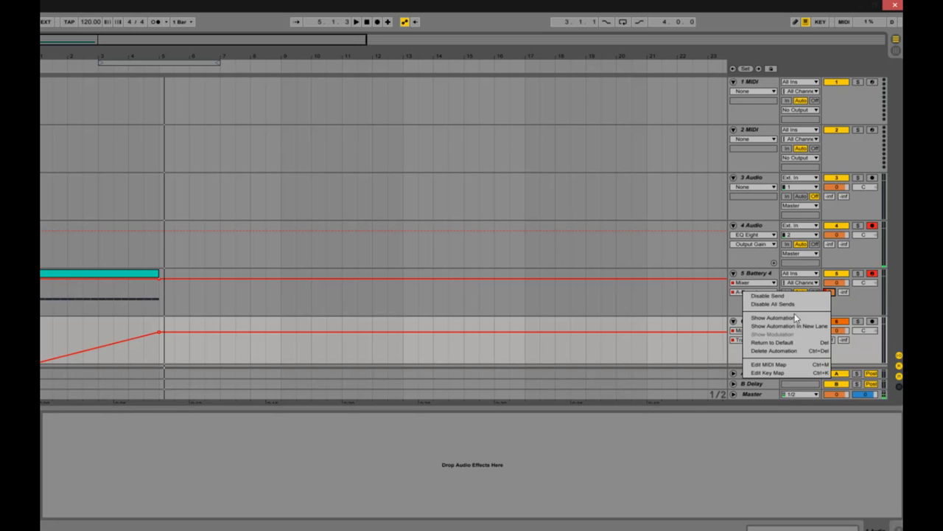
{"action": "left_click", "coordinate": [786, 297]}
{"action": "left_click", "coordinate": [159, 279]}
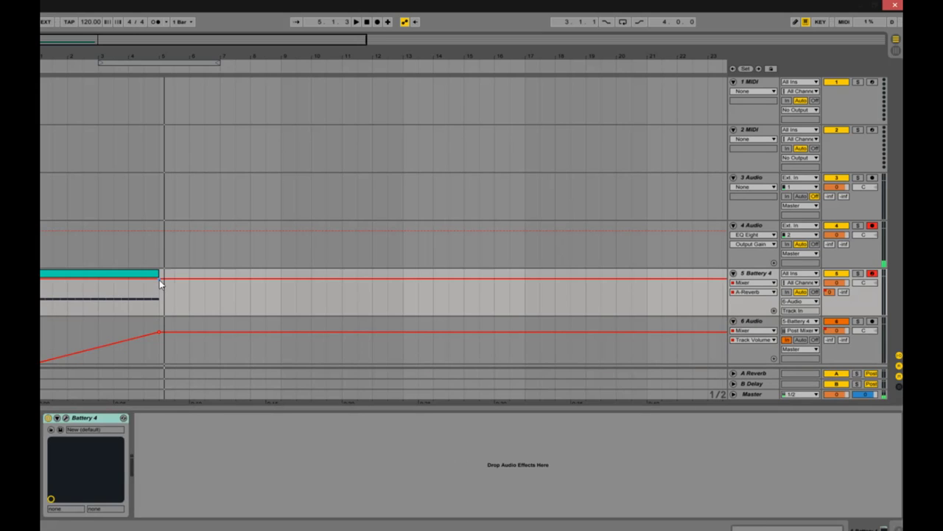
{"action": "left_click", "coordinate": [58, 281]}
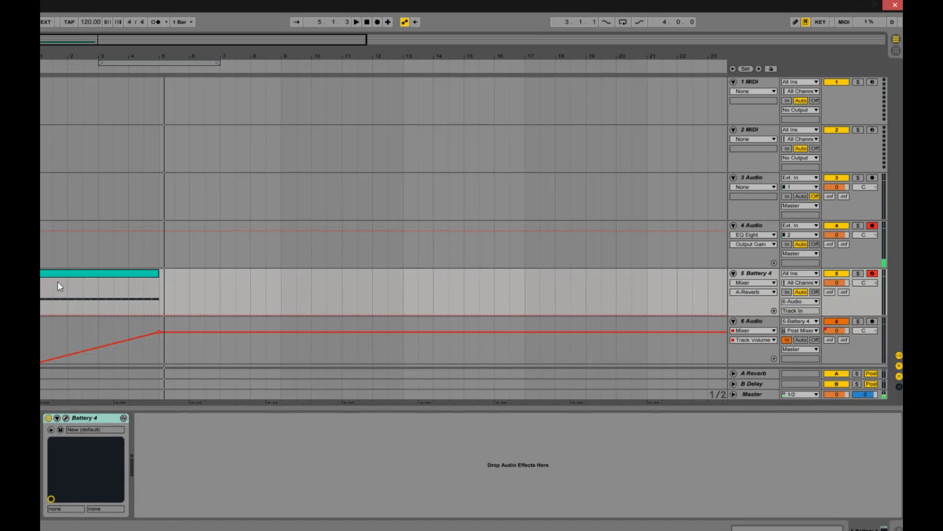
{"action": "left_click", "coordinate": [829, 291]}
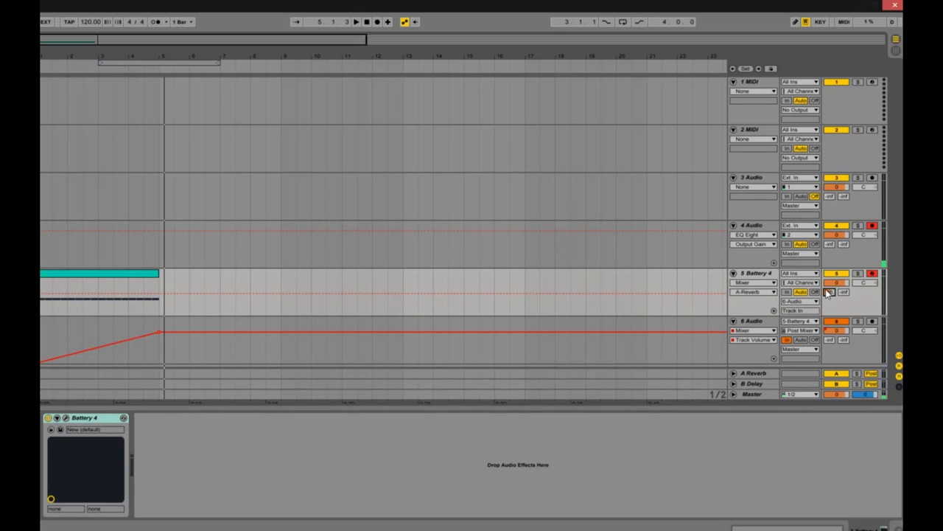
- Bend the 6 Audio volume fade-in into a slow-starting curve up to bar 5, and play it from the start
{"action": "left_click", "coordinate": [366, 22]}
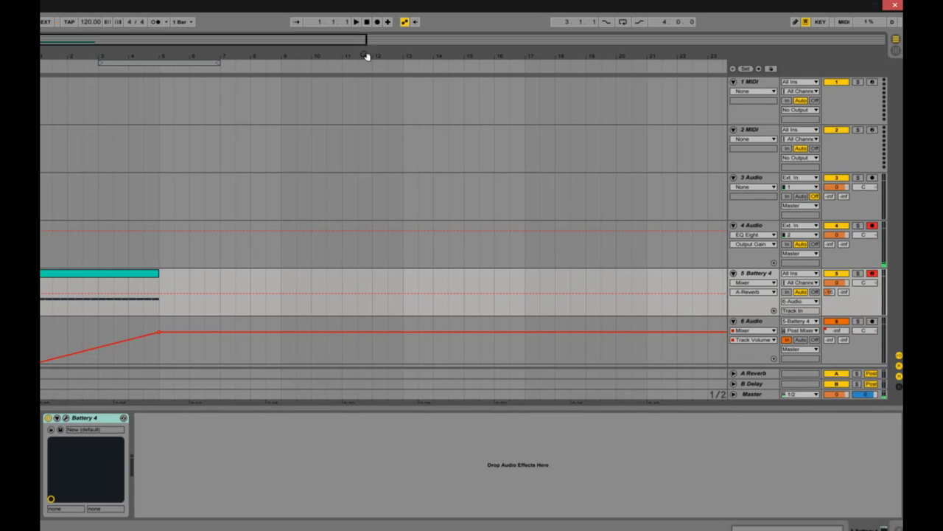
{"action": "left_click_drag", "start_coordinate": [123, 342], "coordinate": [123, 360]}
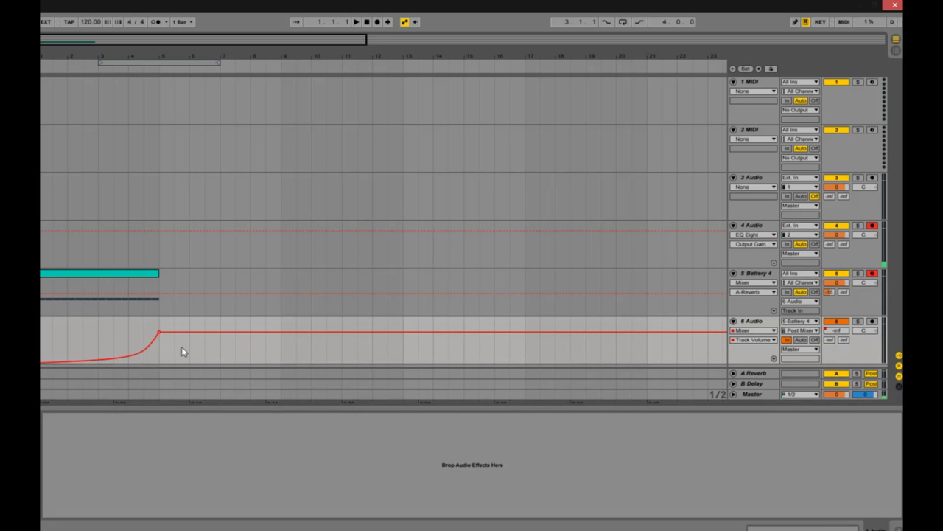
{"action": "key", "text": "space"}
{"action": "key", "text": "super"}
{"action": "key", "text": "super"}
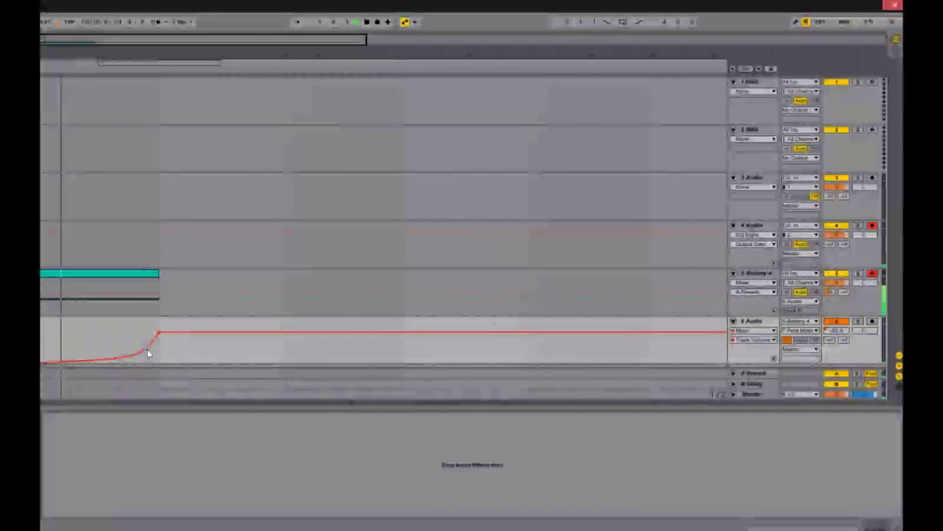
{"action": "left_click_drag", "start_coordinate": [141, 356], "coordinate": [136, 350]}
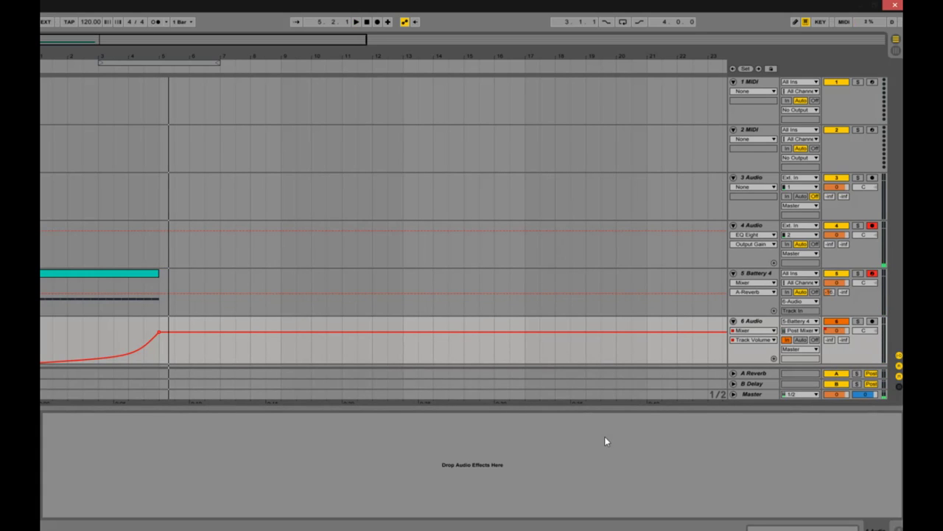
- Delete the 6 Audio track and route the Battery 4 track's output to Master
{"action": "left_click", "coordinate": [753, 326]}
{"action": "key", "text": "Delete"}
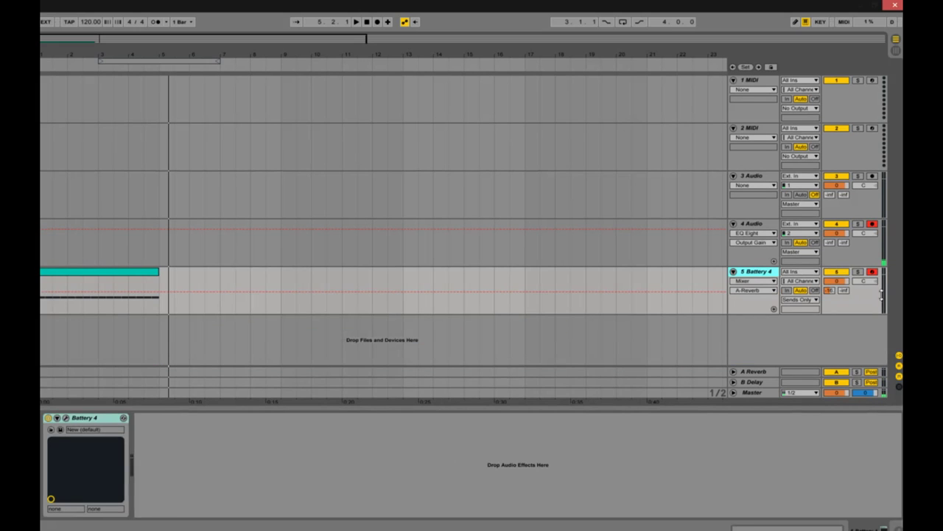
{"action": "left_click", "coordinate": [817, 309]}
{"action": "left_click", "coordinate": [796, 329]}
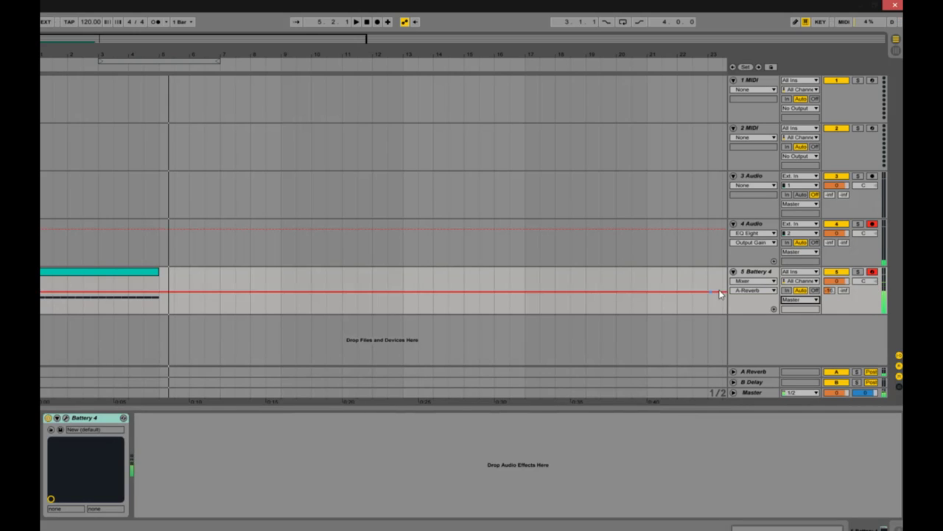
- Add a Reverb device after Battery 4 on its track and lower the track's A-Reverb send to -inf
{"action": "left_click", "coordinate": [750, 272]}
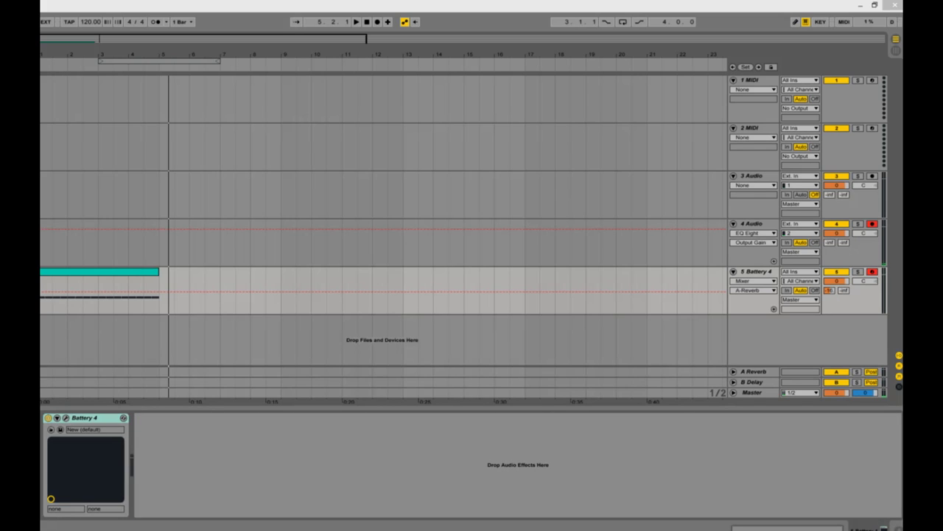
{"action": "left_click", "coordinate": [278, 499]}
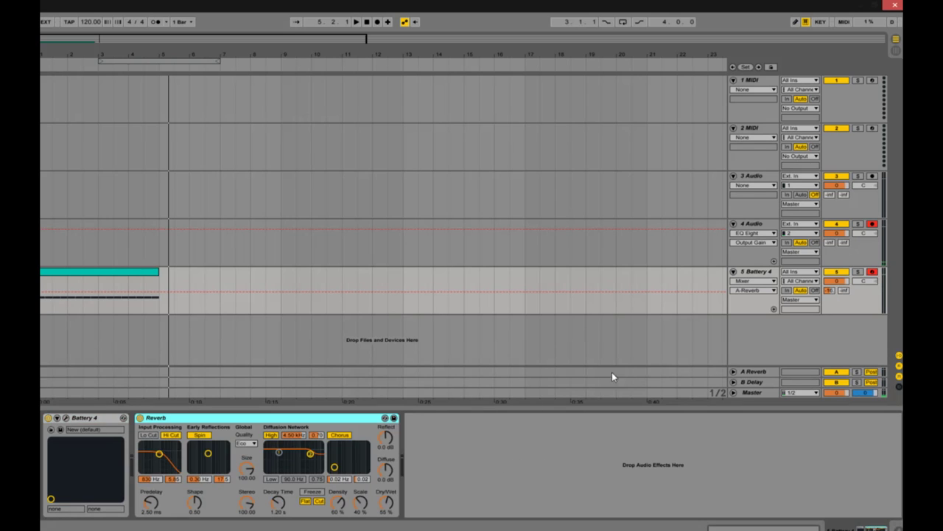
{"action": "left_click_drag", "start_coordinate": [820, 284], "coordinate": [820, 324]}
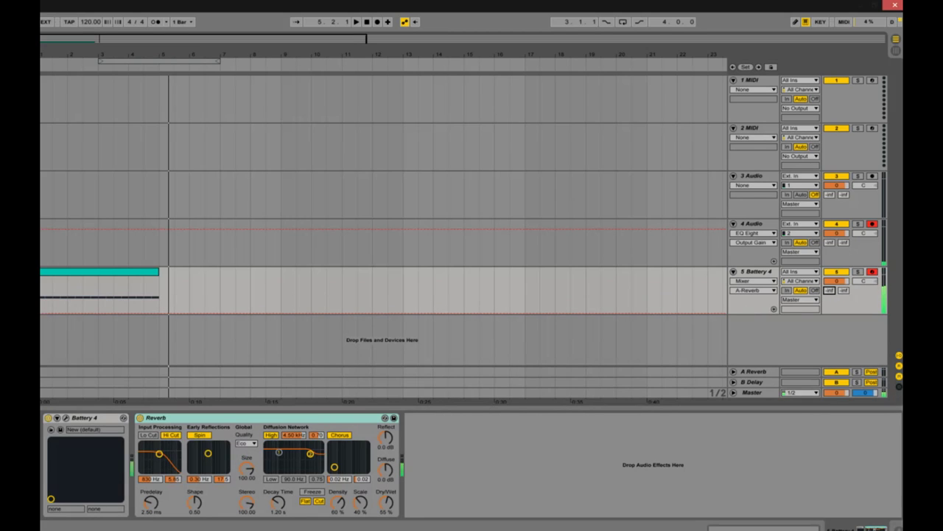
- Set the Reverb's Dry/Wet to 100 % and group it into an Audio Effect Rack with its chain list shown
{"action": "left_click", "coordinate": [385, 503]}
{"action": "left_click_drag", "start_coordinate": [385, 503], "coordinate": [385, 472]}
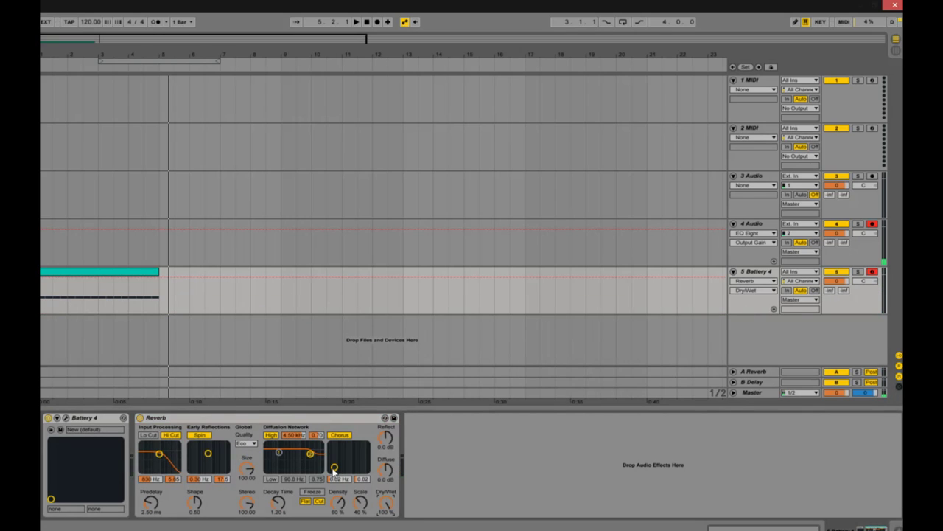
{"action": "right_click", "coordinate": [238, 423]}
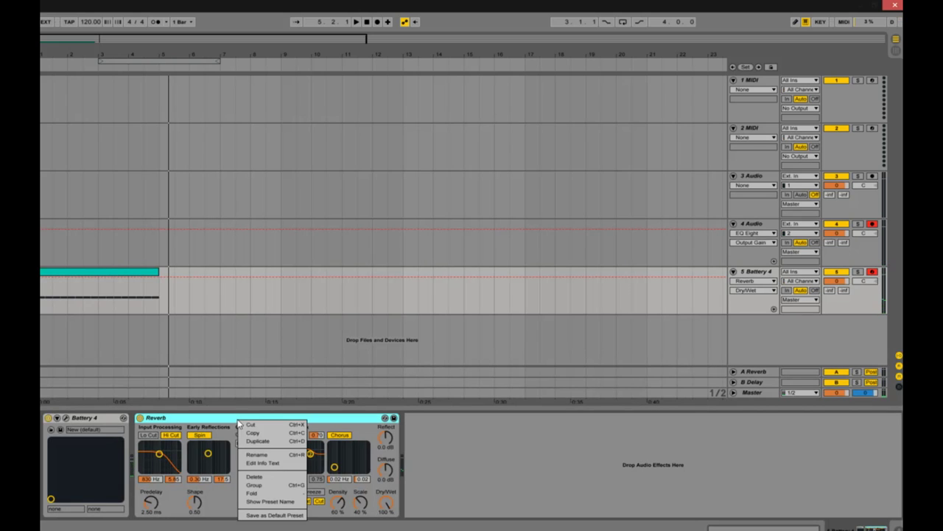
{"action": "left_click", "coordinate": [263, 487]}
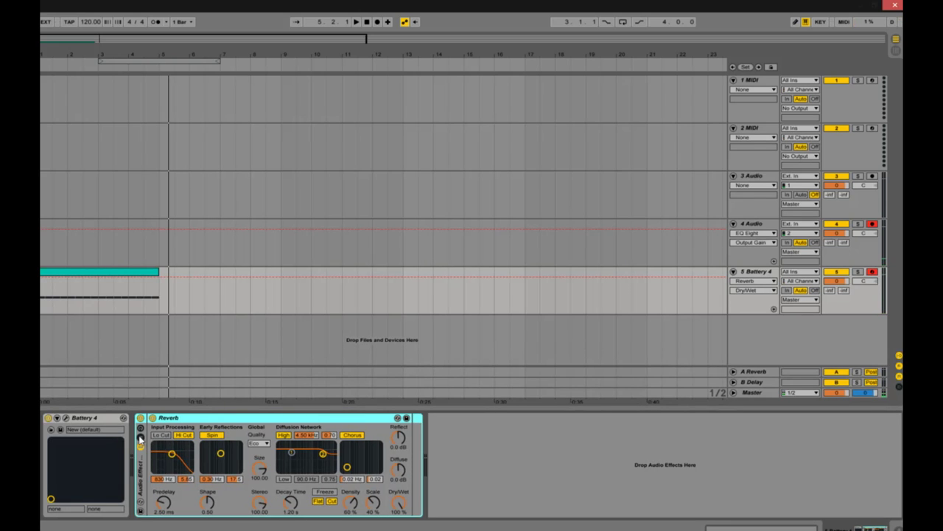
{"action": "left_click", "coordinate": [142, 437]}
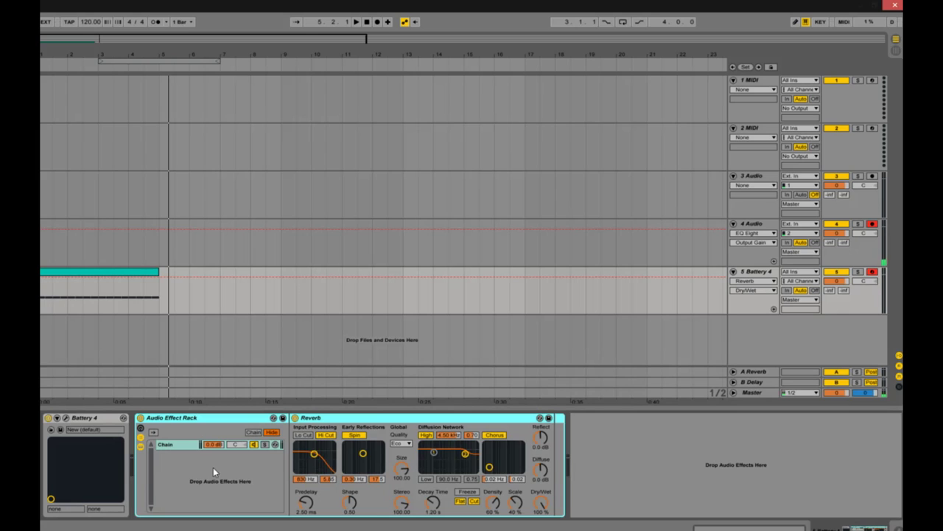
{"action": "right_click", "coordinate": [187, 444]}
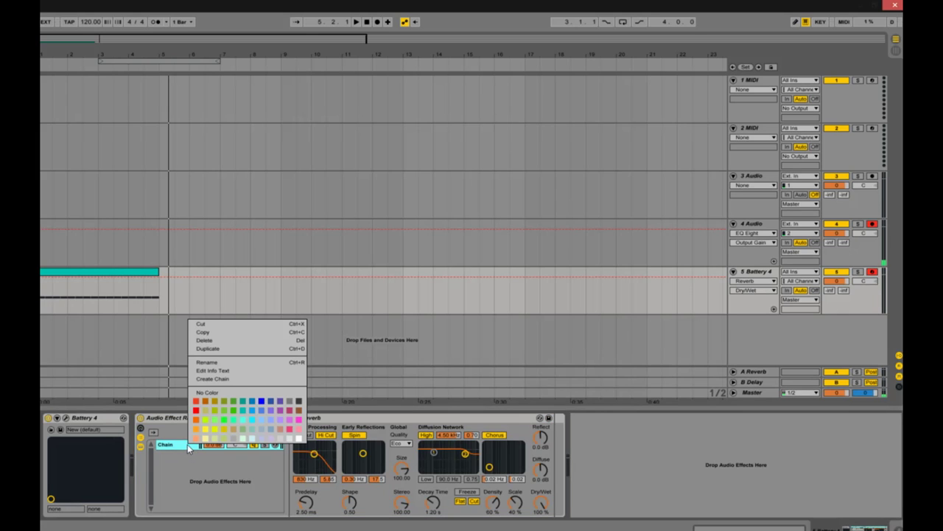
{"action": "left_click", "coordinate": [224, 342]}
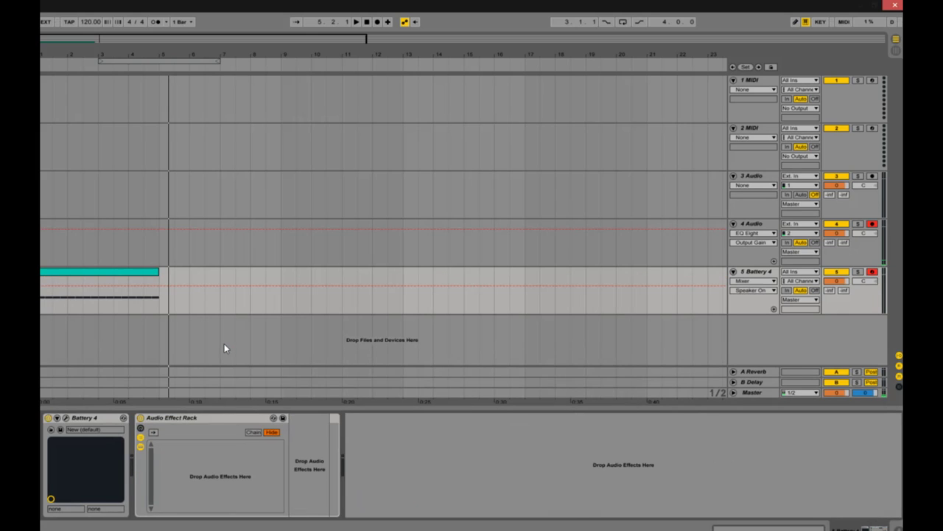
{"action": "key", "text": "ctrl+z"}
- Duplicate the rack's Reverb chain, delete the Reverb from the duplicate, and select the first chain again
{"action": "right_click", "coordinate": [171, 444]}
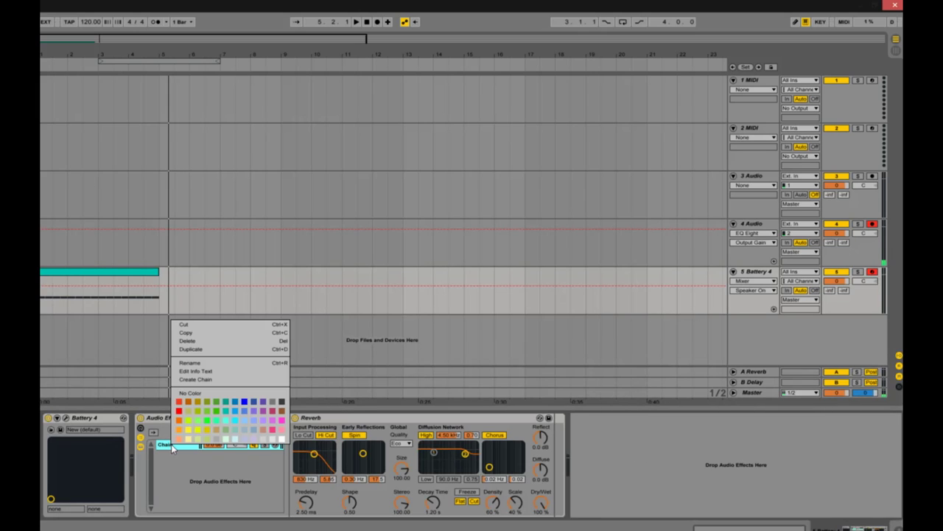
{"action": "left_click", "coordinate": [210, 348]}
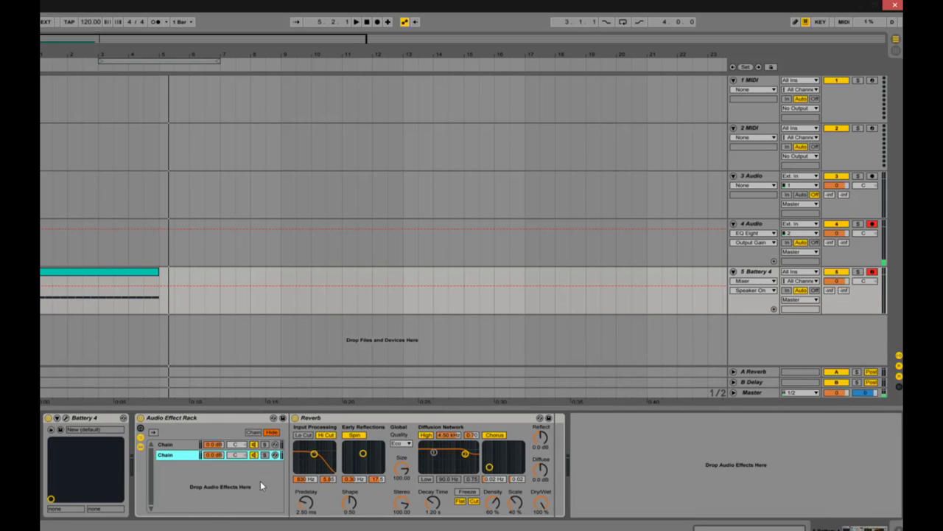
{"action": "left_click", "coordinate": [322, 418]}
{"action": "key", "text": "Delete"}
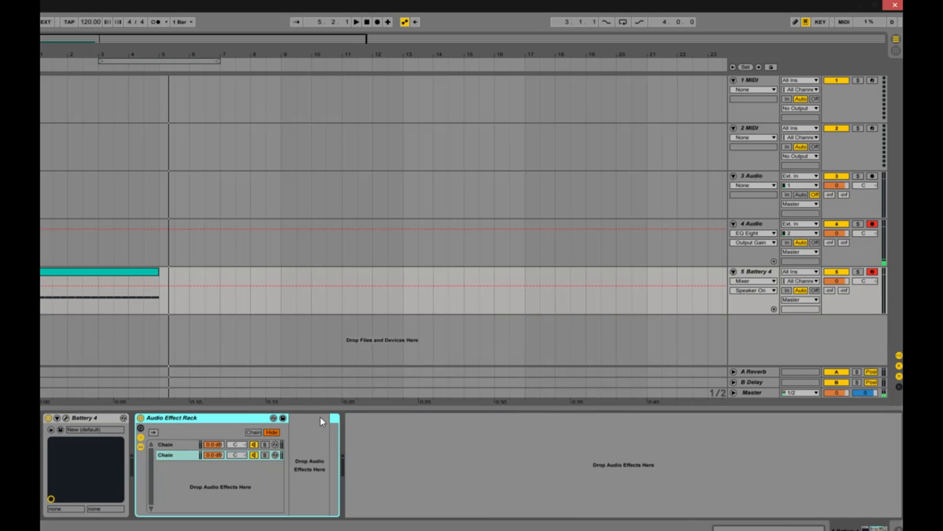
{"action": "left_click", "coordinate": [164, 445]}
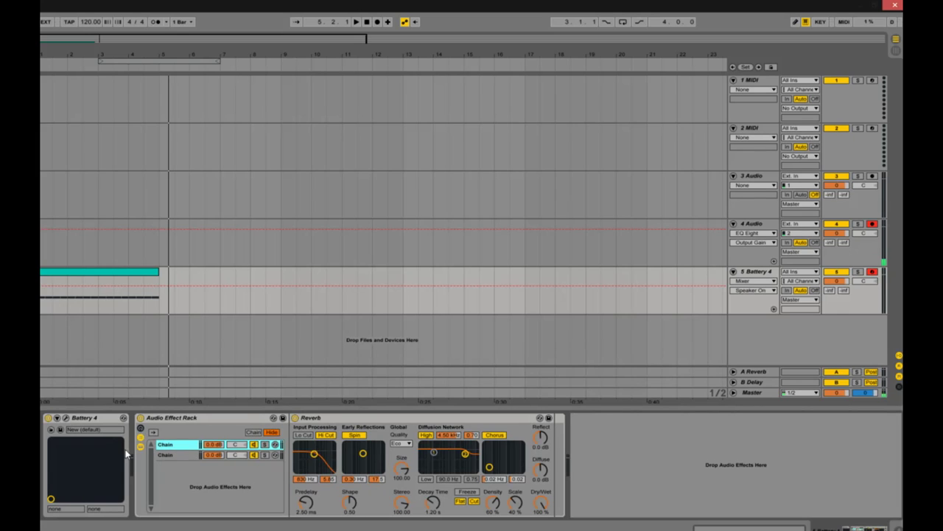
- Show the rack's macro controls and map the volumes of both chains to Macro 1
{"action": "left_click", "coordinate": [141, 429]}
{"action": "left_click_drag", "start_coordinate": [330, 455], "coordinate": [330, 486]}
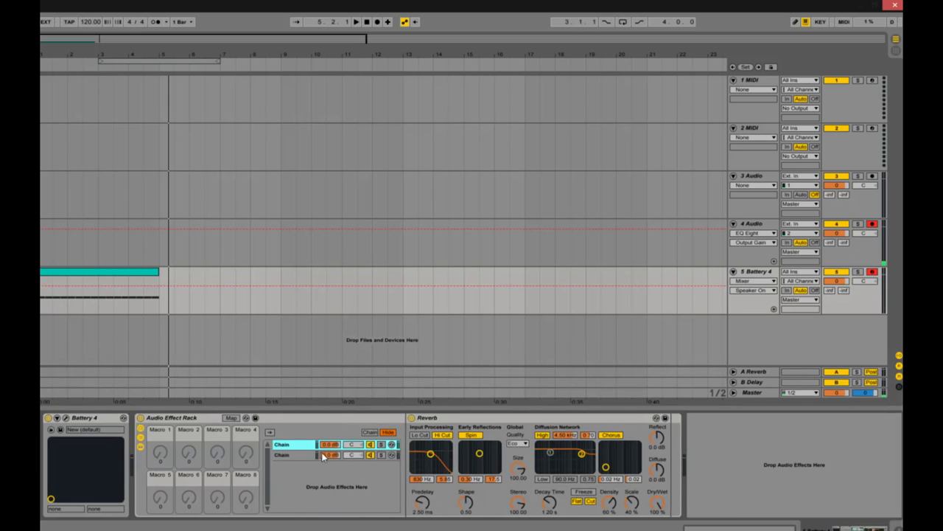
{"action": "right_click", "coordinate": [335, 455]}
{"action": "left_click", "coordinate": [379, 385]}
{"action": "right_click", "coordinate": [348, 443]}
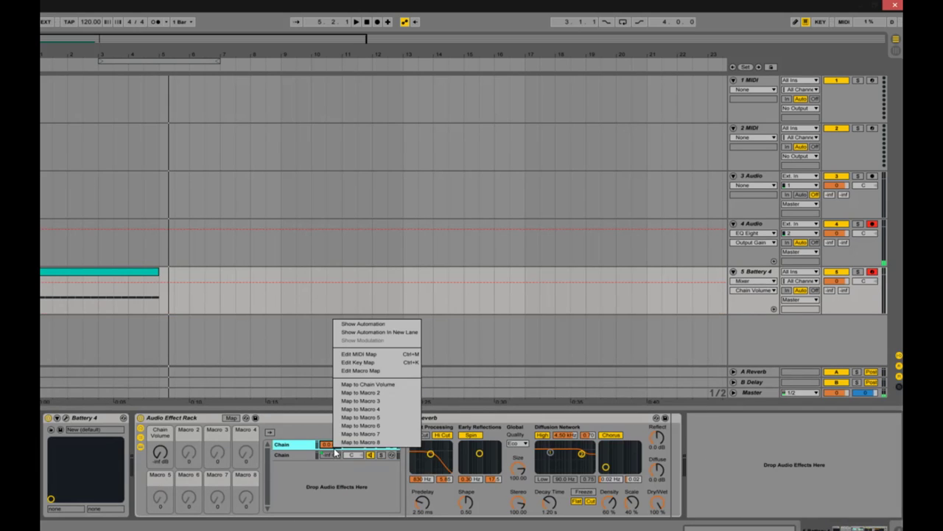
{"action": "left_click", "coordinate": [379, 384]}
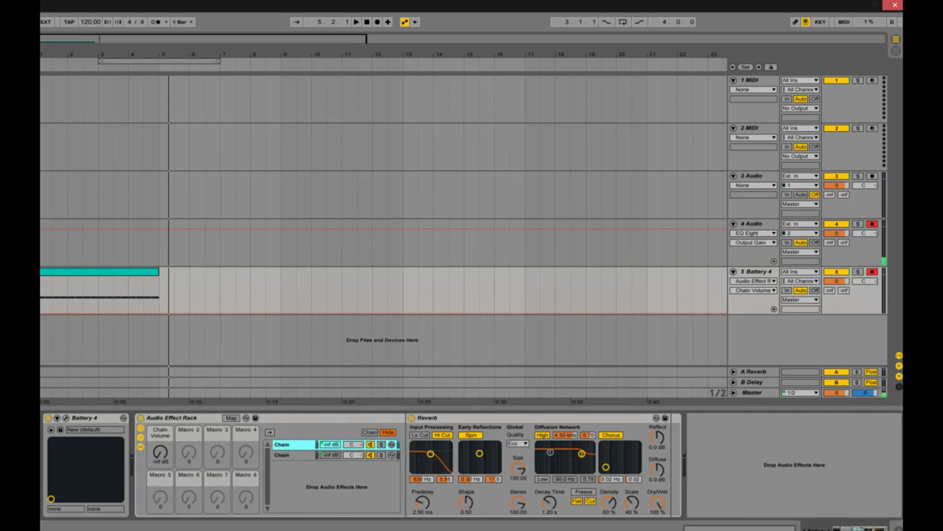
- Invert the range of the first Chain Volume macro mapping, leave map mode, and turn the Chain Volume macro up to 127
{"action": "left_click", "coordinate": [231, 418]}
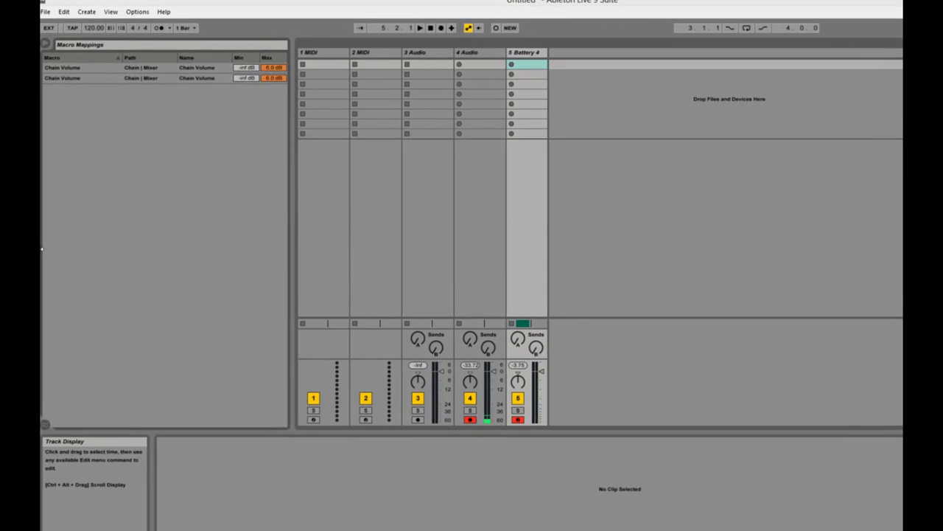
{"action": "left_click", "coordinate": [145, 69]}
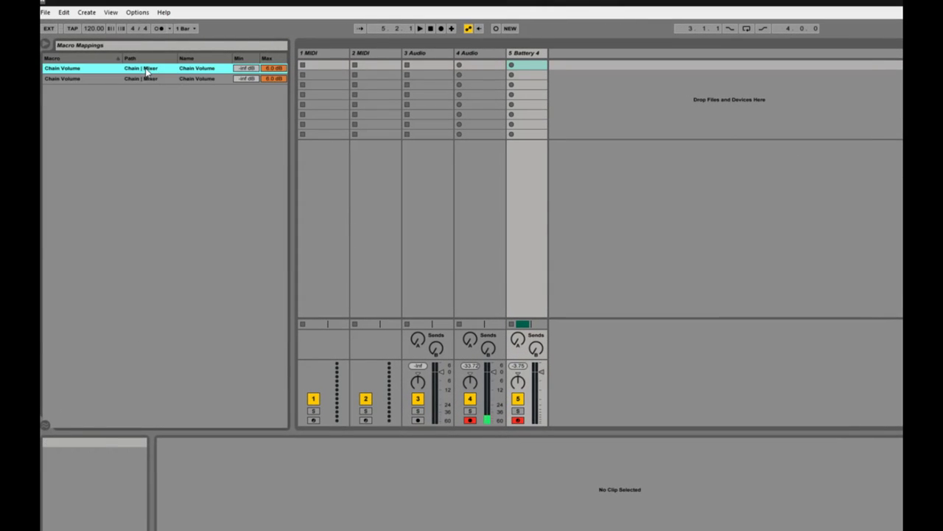
{"action": "right_click", "coordinate": [165, 72]}
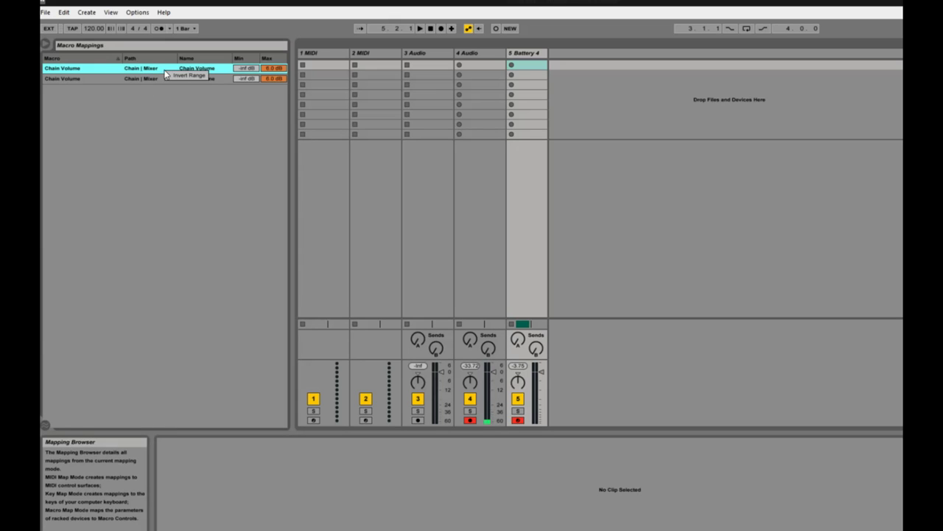
{"action": "left_click", "coordinate": [177, 75]}
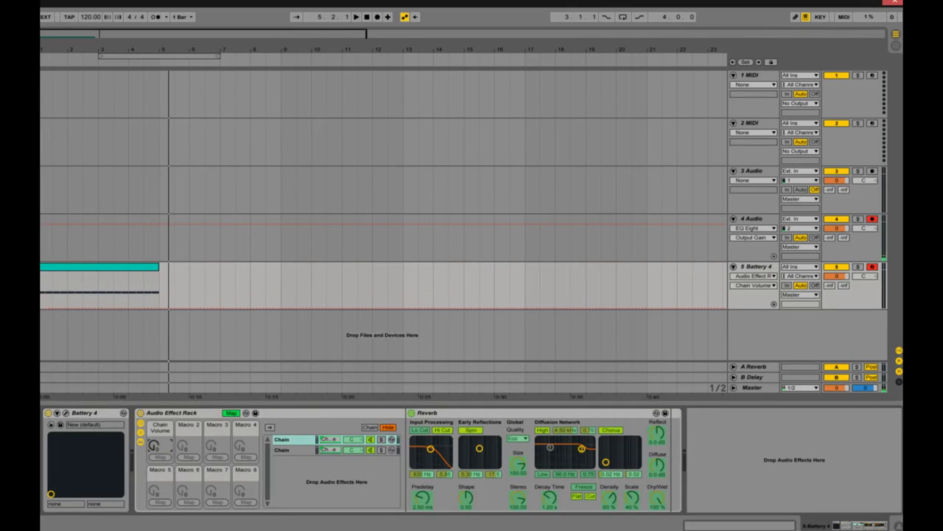
{"action": "left_click", "coordinate": [230, 412]}
{"action": "left_click_drag", "start_coordinate": [158, 446], "coordinate": [159, 430]}
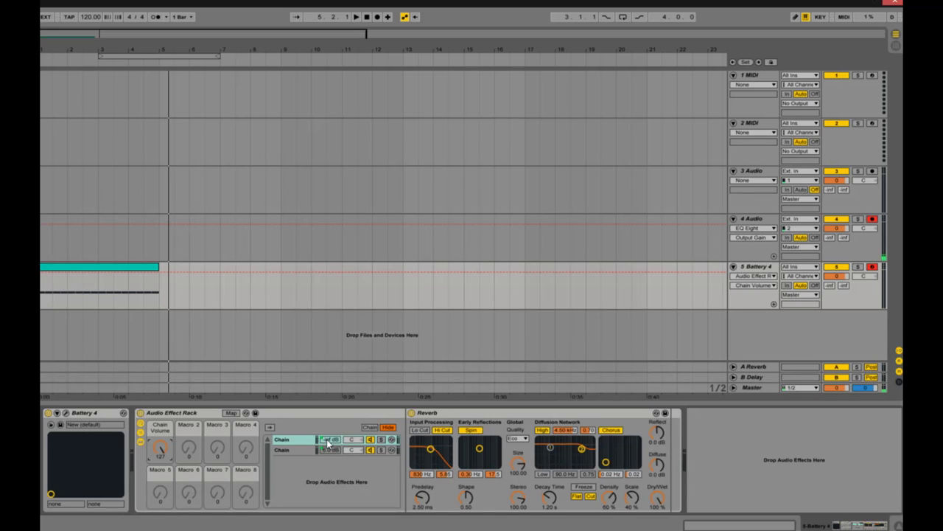
- Set the Chain Volume macro to 64 so both chains sit at the midpoint
{"action": "left_click_drag", "start_coordinate": [328, 441], "coordinate": [328, 457]}
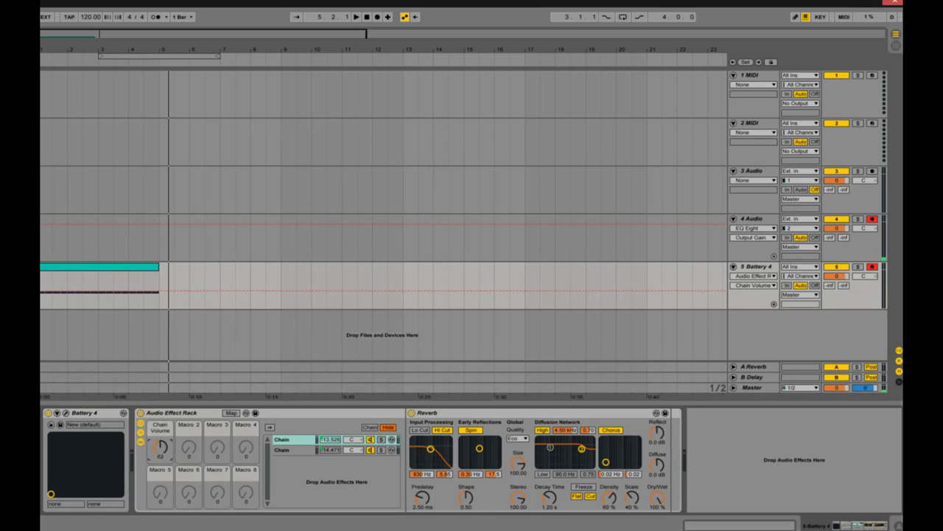
{"action": "left_click_drag", "start_coordinate": [328, 457], "coordinate": [328, 457]}
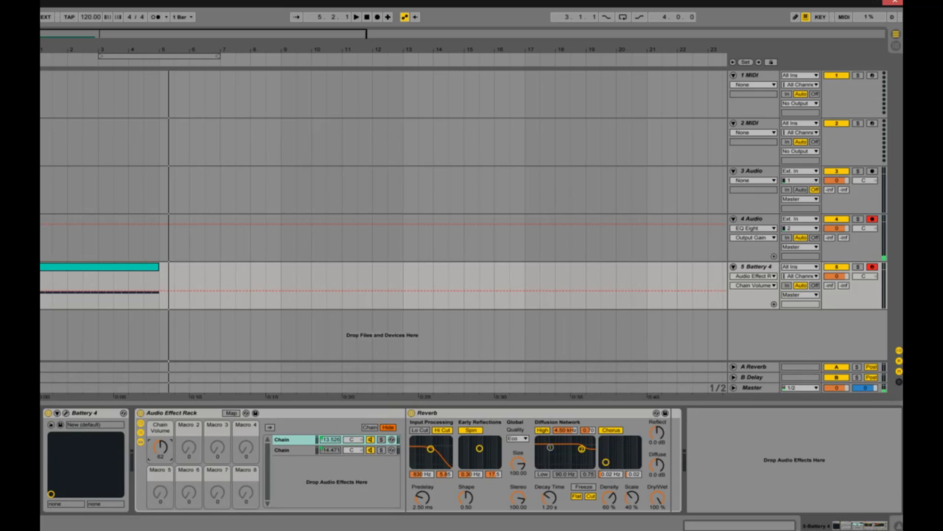
{"action": "right_click", "coordinate": [157, 453]}
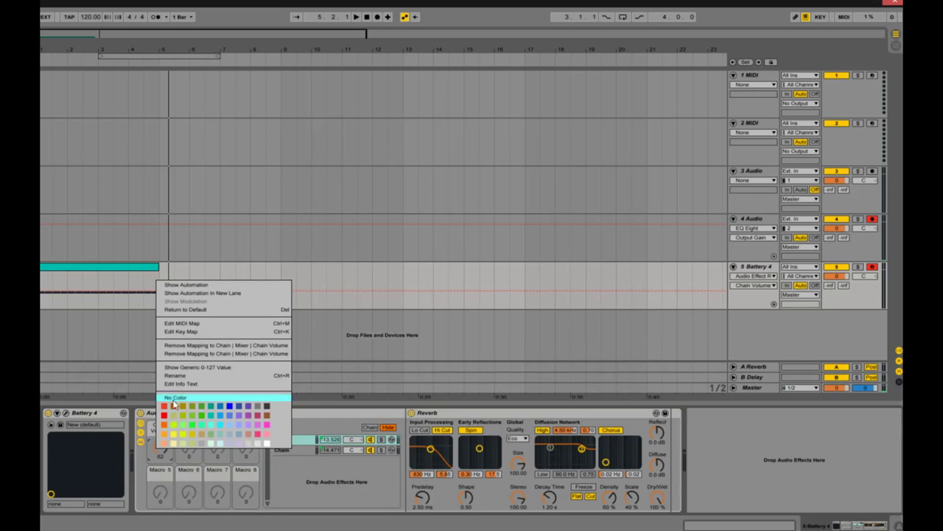
{"action": "left_click", "coordinate": [167, 456]}
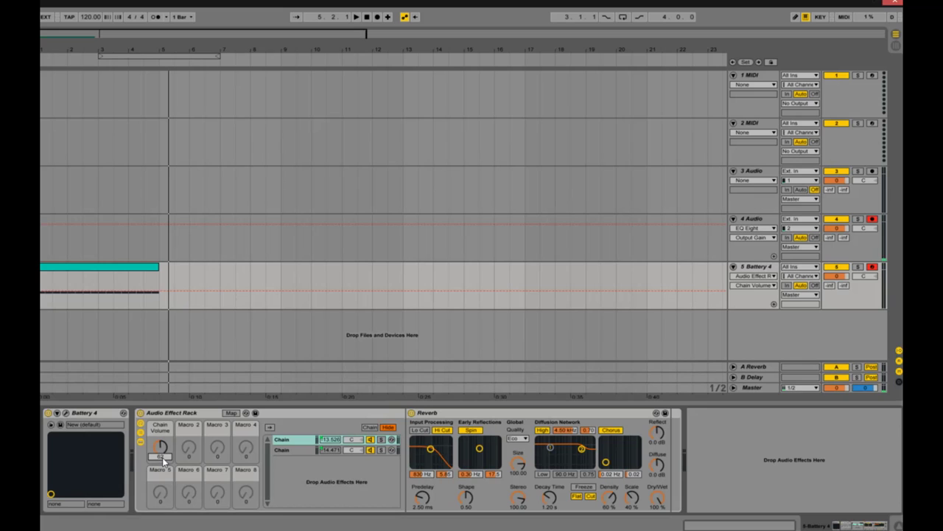
{"action": "type", "text": "65"}
{"action": "key", "text": "Return"}
{"action": "left_click", "coordinate": [161, 457]}
{"action": "type", "text": "64"}
{"action": "key", "text": "Return"}
- Unmap both chains' volumes from the Chain Volume macro
{"action": "right_click", "coordinate": [335, 450]}
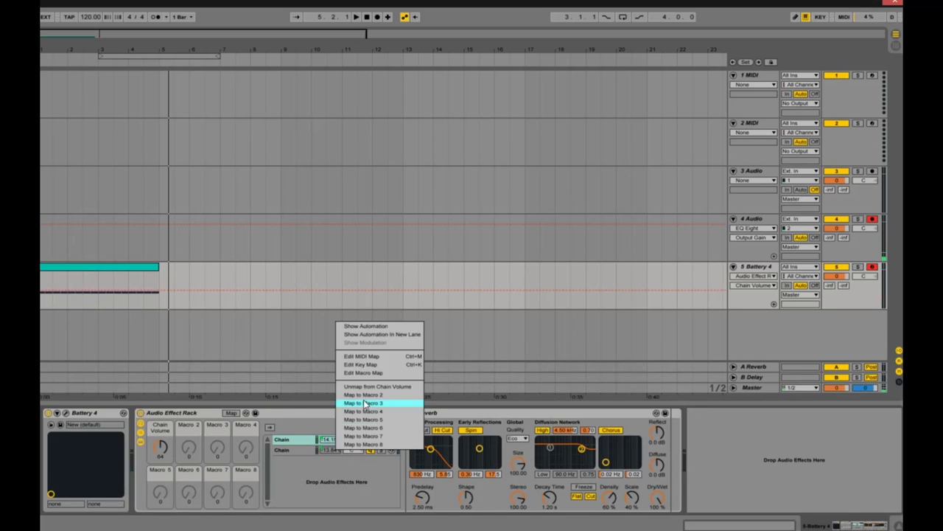
{"action": "left_click", "coordinate": [369, 387]}
{"action": "right_click", "coordinate": [327, 440]}
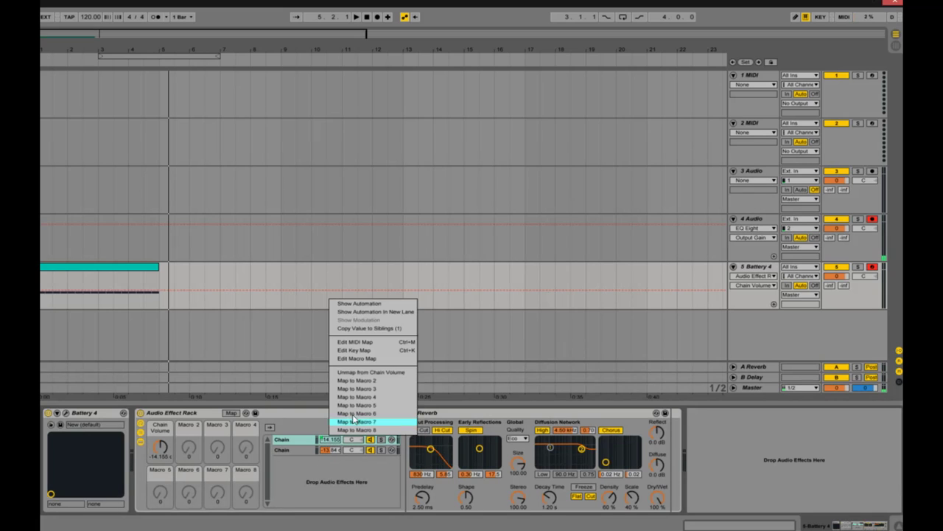
{"action": "left_click", "coordinate": [375, 373]}
- Switch between the rack's two chains to compare their devices
{"action": "right_click", "coordinate": [333, 450]}
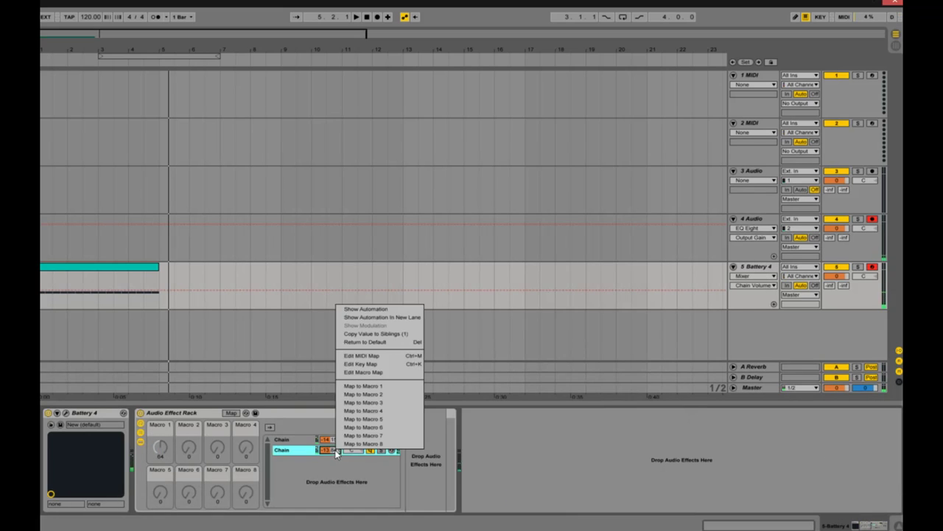
{"action": "left_click", "coordinate": [280, 484]}
{"action": "left_click", "coordinate": [298, 440]}
{"action": "left_click", "coordinate": [295, 450]}
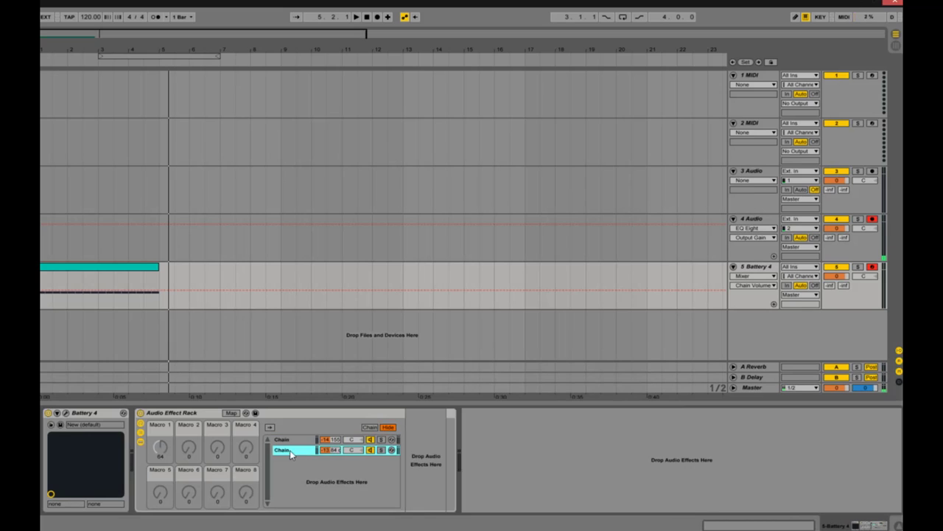
{"action": "left_click", "coordinate": [292, 440]}
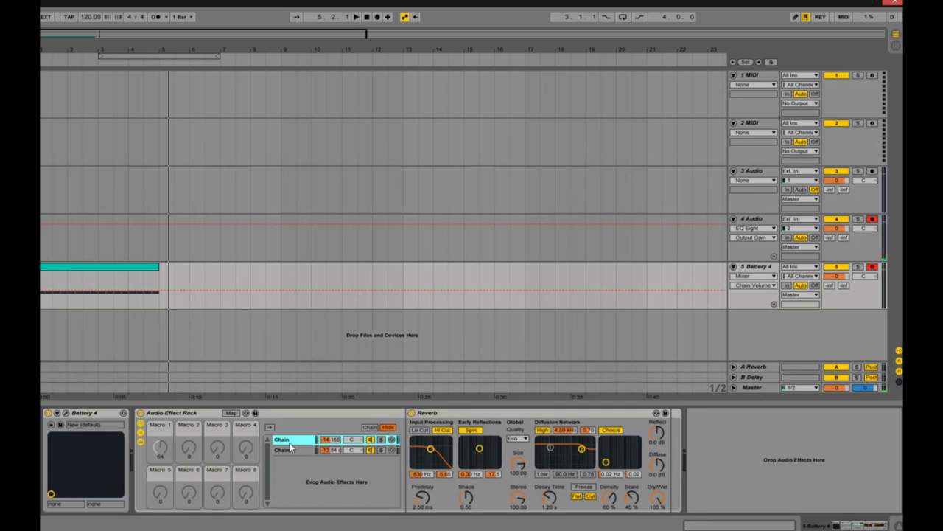
{"action": "left_click", "coordinate": [299, 450]}
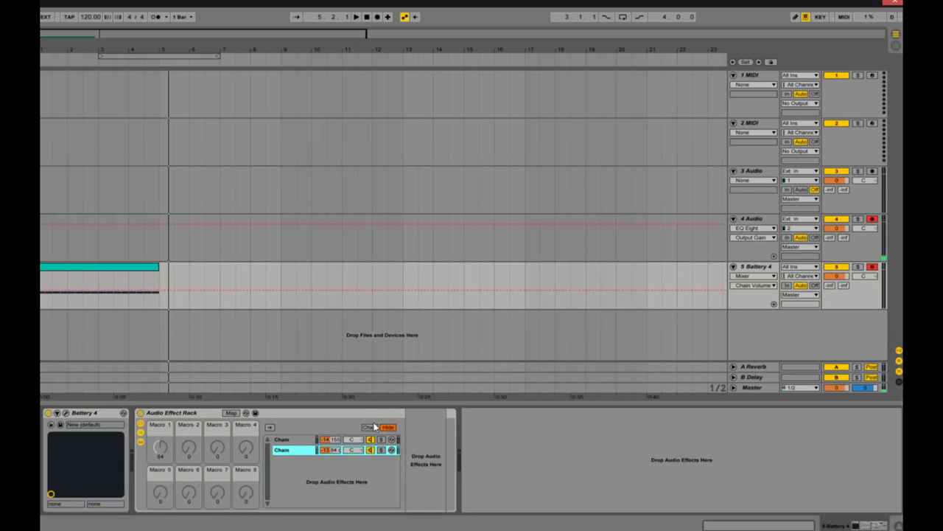
- Set the Stereo amount of the first chain's Reverb to 120 and solo each chain in turn
{"action": "left_click", "coordinate": [292, 440]}
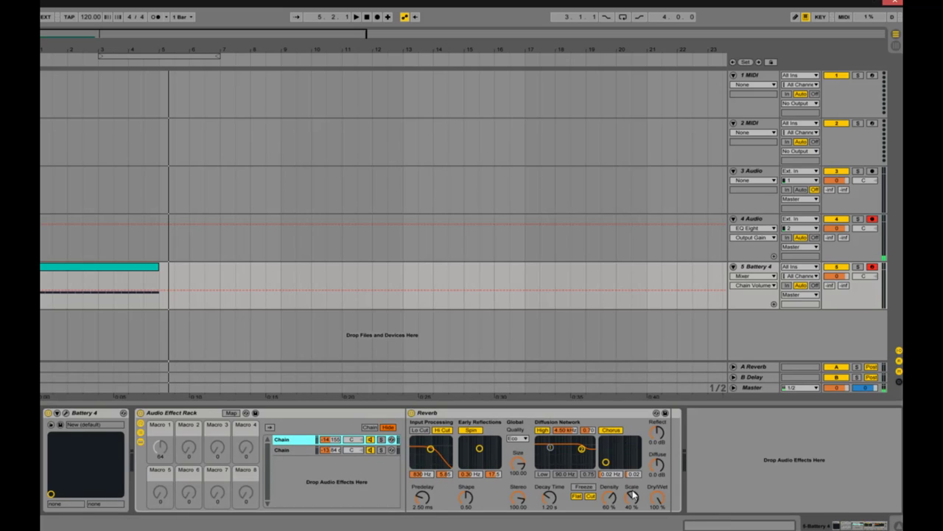
{"action": "left_click_drag", "start_coordinate": [518, 499], "coordinate": [522, 488]}
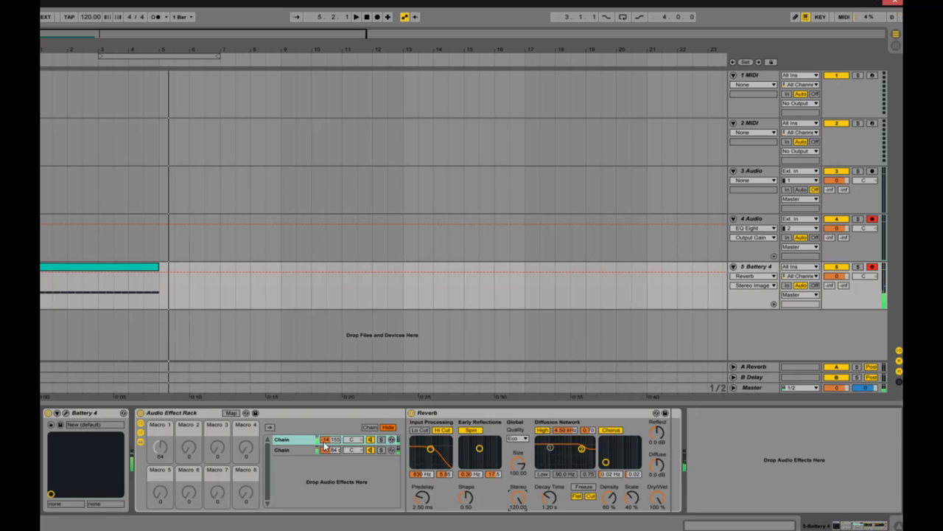
{"action": "left_click", "coordinate": [381, 440]}
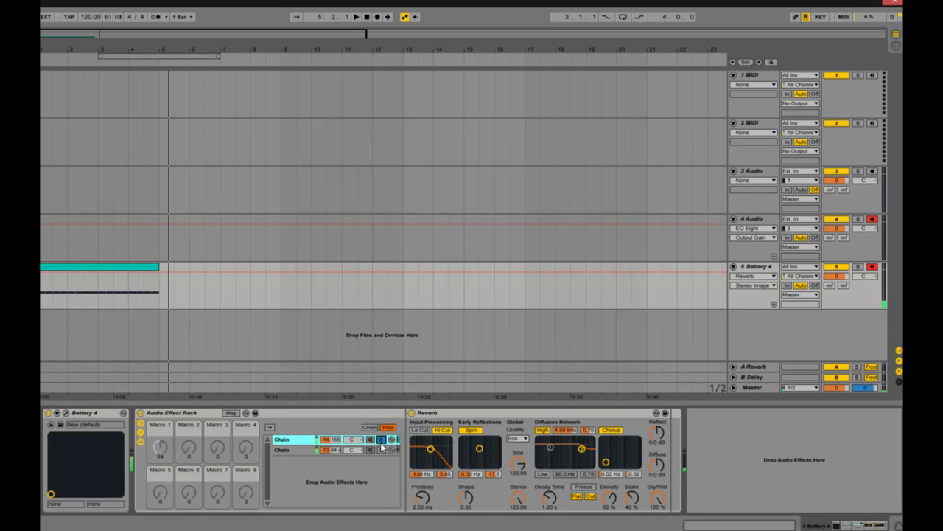
{"action": "left_click", "coordinate": [381, 450]}
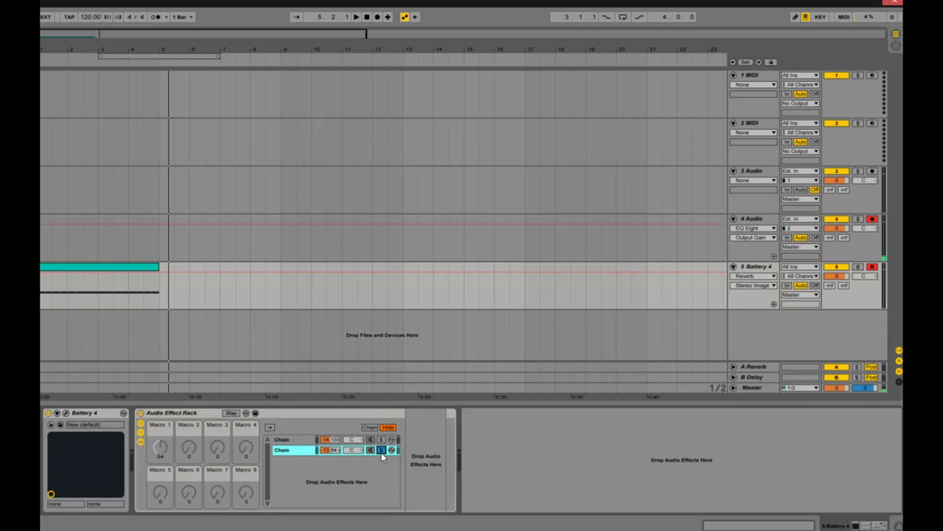
- Select the Battery 4 clip, show modulation for the second chain's volume, and open the clip's envelope view
{"action": "right_click", "coordinate": [328, 449]}
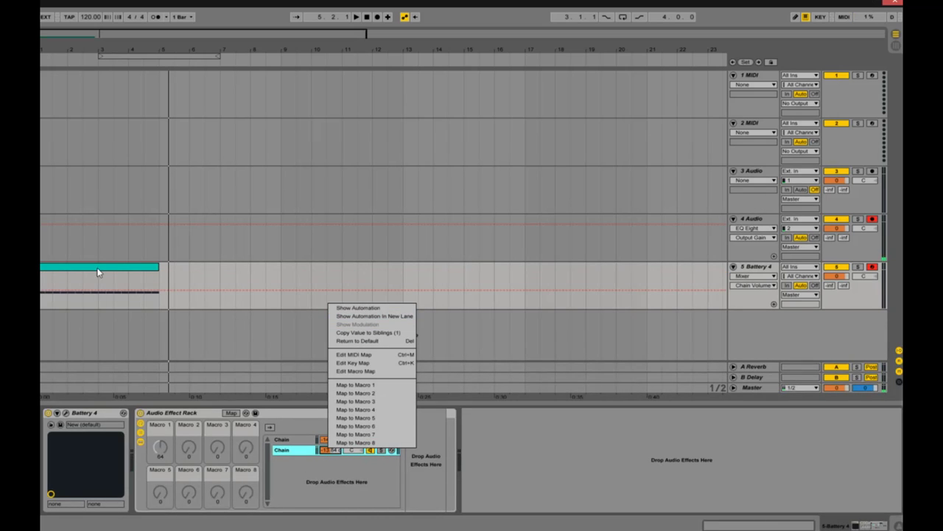
{"action": "left_click", "coordinate": [309, 479]}
{"action": "right_click", "coordinate": [327, 440]}
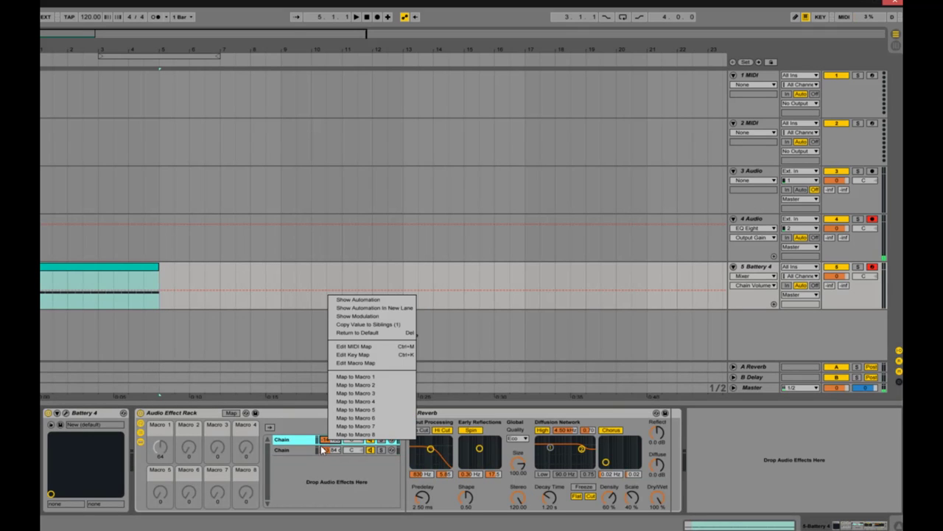
{"action": "left_click", "coordinate": [115, 269]}
{"action": "left_click", "coordinate": [115, 270]}
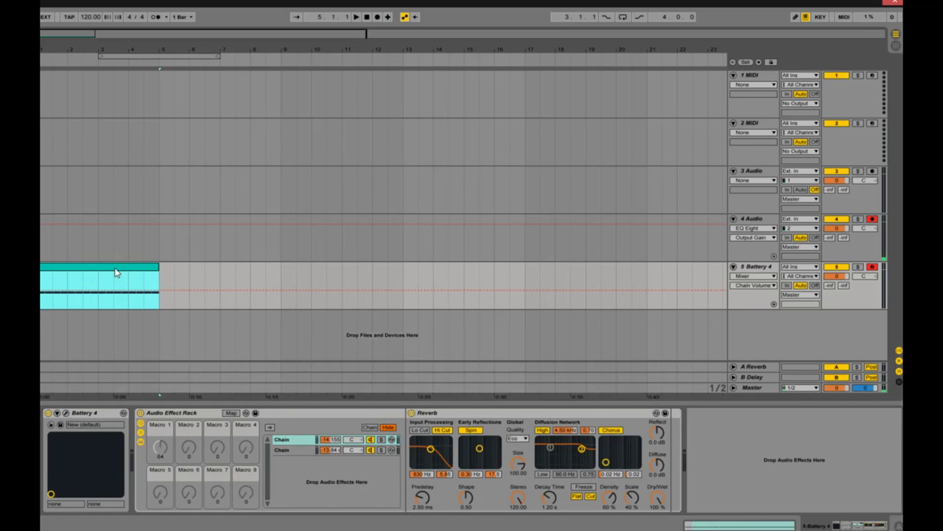
{"action": "right_click", "coordinate": [336, 449]}
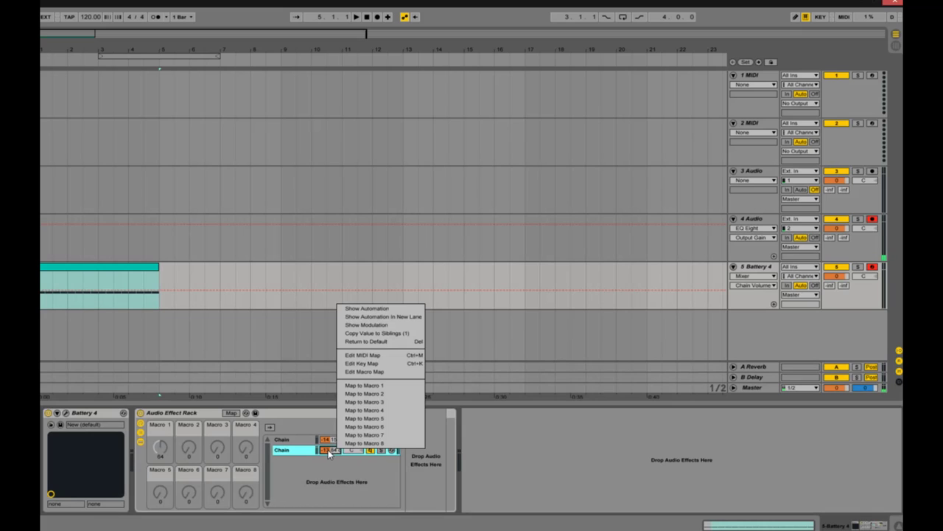
{"action": "left_click", "coordinate": [378, 323]}
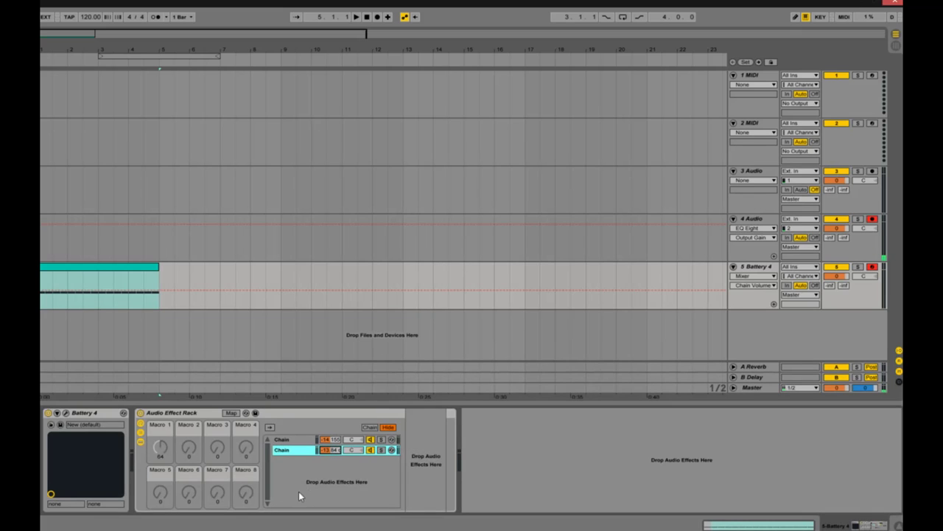
{"action": "double_click", "coordinate": [107, 269]}
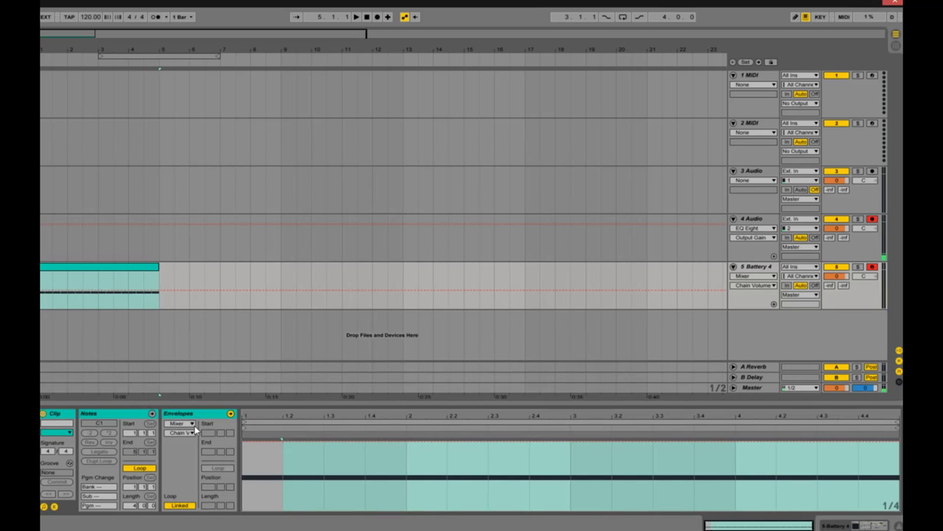
- Draw a Chain Volume envelope rising in a straight ramp from minimum at the clip's start to maximum at its end
{"action": "left_click", "coordinate": [57, 508]}
{"action": "left_click", "coordinate": [56, 508]}
{"action": "right_click", "coordinate": [339, 471]}
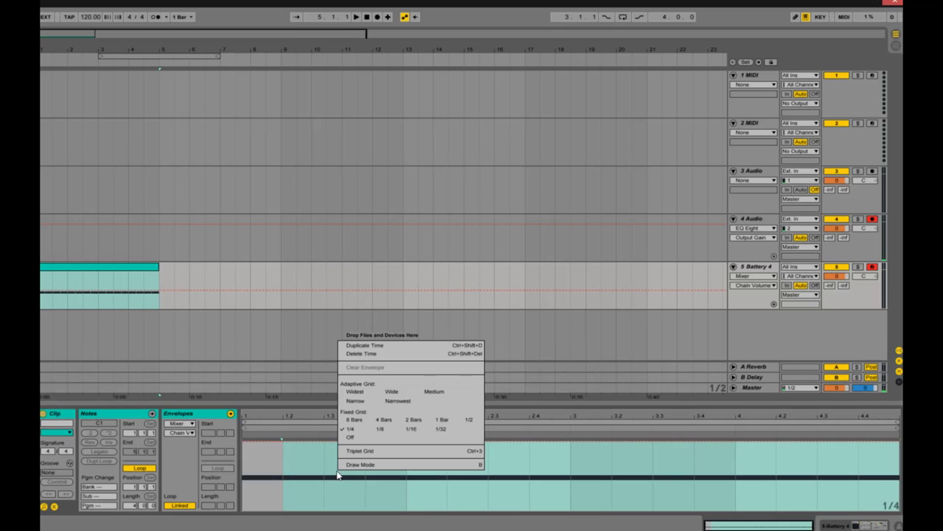
{"action": "left_click", "coordinate": [356, 465]}
{"action": "right_click", "coordinate": [327, 463]}
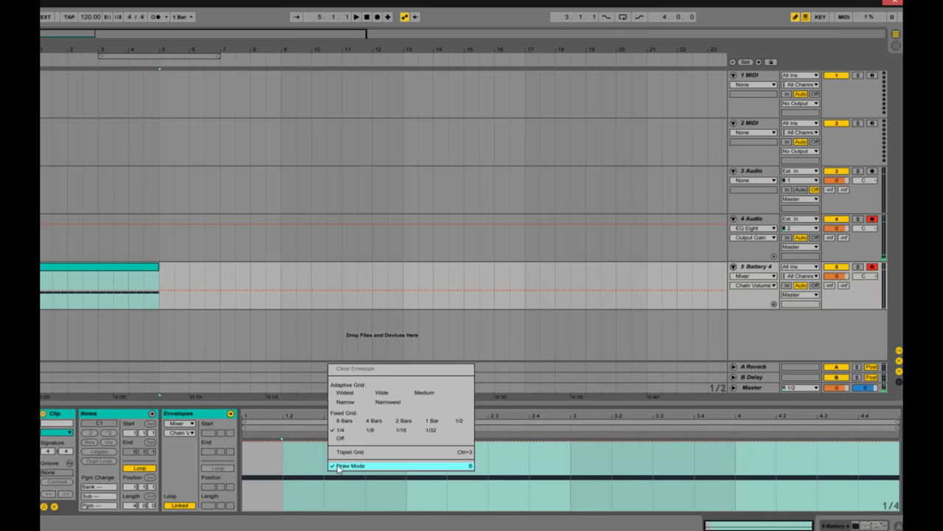
{"action": "left_click", "coordinate": [330, 462]}
{"action": "right_click", "coordinate": [337, 472]}
{"action": "left_click", "coordinate": [347, 460]}
{"action": "mouse_move", "coordinate": [259, 483]}
{"action": "left_mouse_down"}
{"action": "mouse_move", "coordinate": [848, 479]}
{"action": "mouse_move", "coordinate": [864, 496]}
{"action": "mouse_move", "coordinate": [899, 443]}
{"action": "left_mouse_up"}
{"action": "right_click", "coordinate": [827, 481]}
{"action": "left_click", "coordinate": [825, 478]}
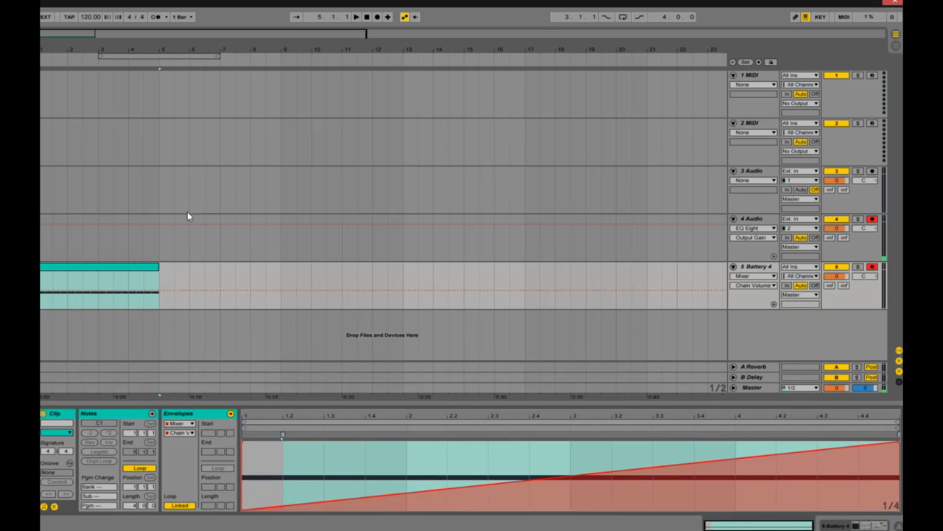
- Return to the Battery 4 track's devices and map the panning of both rack chains to Macro 1
{"action": "left_click", "coordinate": [760, 266]}
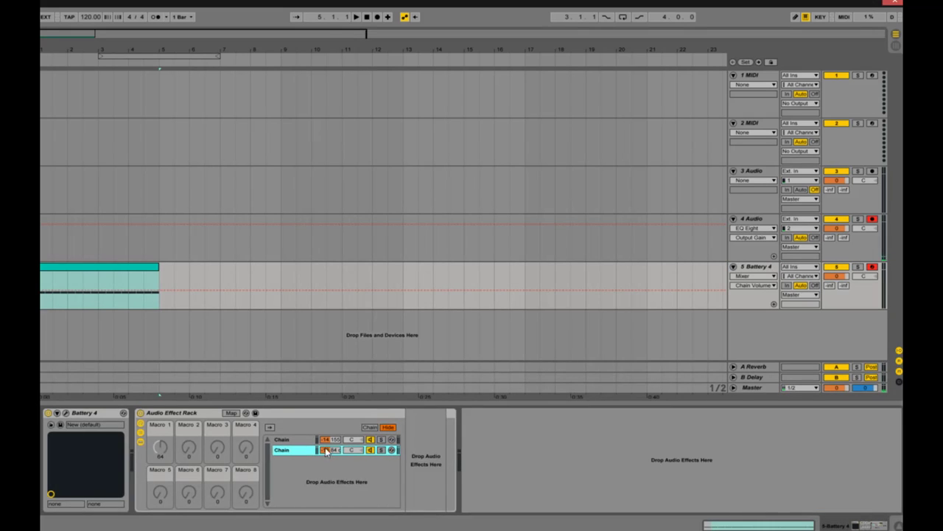
{"action": "left_click_drag", "start_coordinate": [329, 454], "coordinate": [333, 452]}
{"action": "left_click", "coordinate": [161, 446]}
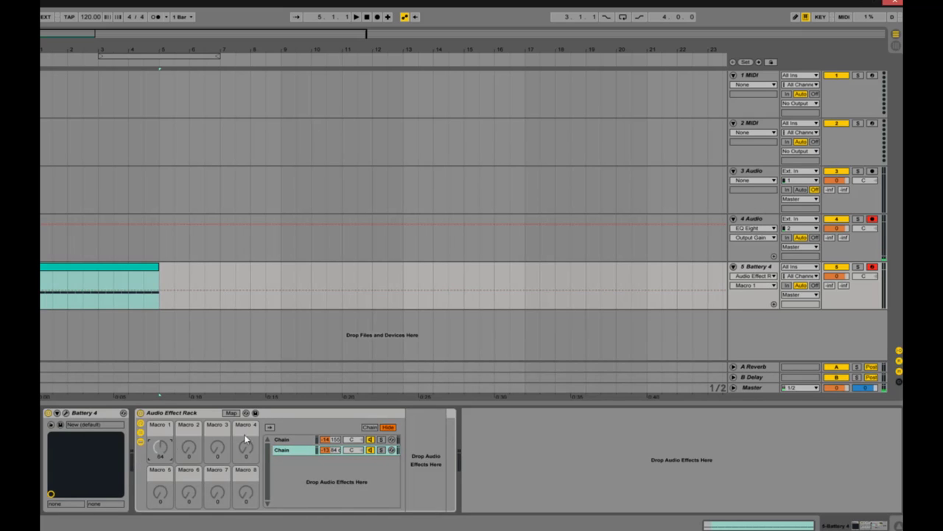
{"action": "left_click", "coordinate": [377, 440]}
{"action": "right_click", "coordinate": [358, 441]}
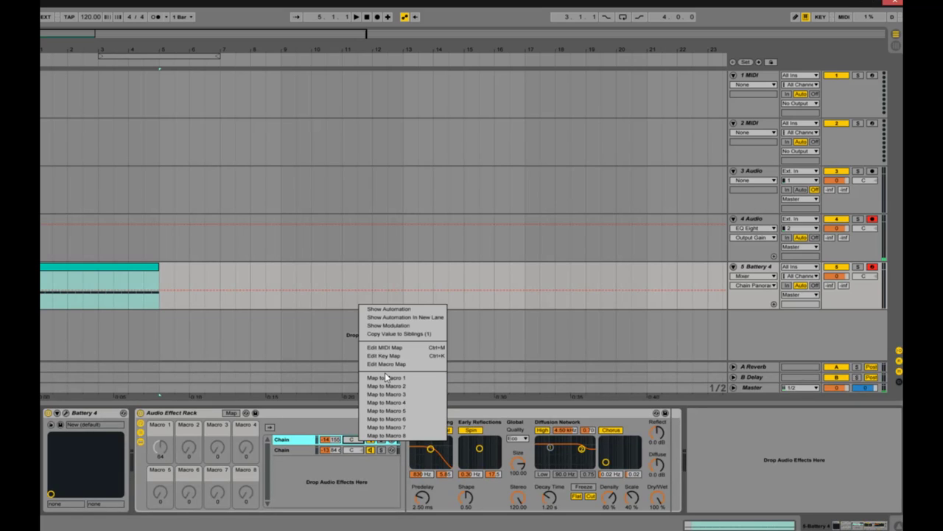
{"action": "left_click", "coordinate": [385, 376]}
{"action": "right_click", "coordinate": [355, 452]}
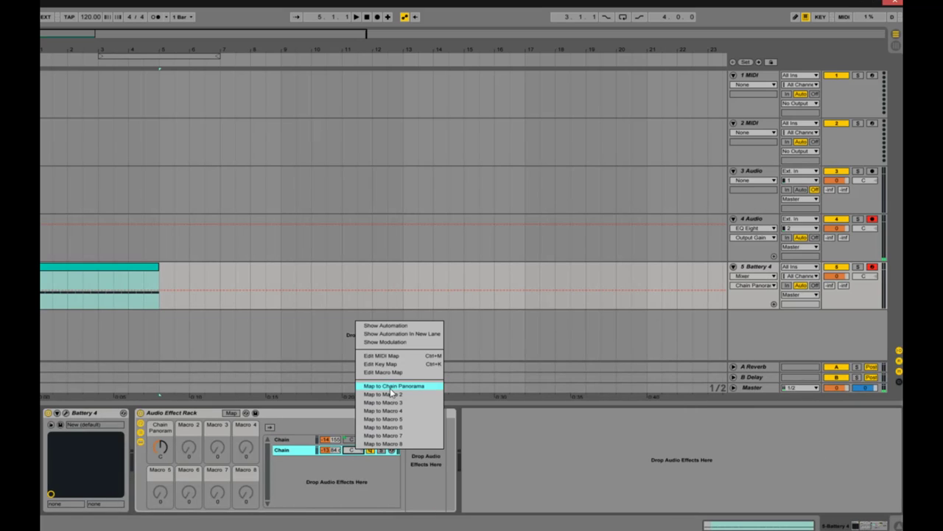
{"action": "left_click", "coordinate": [390, 388]}
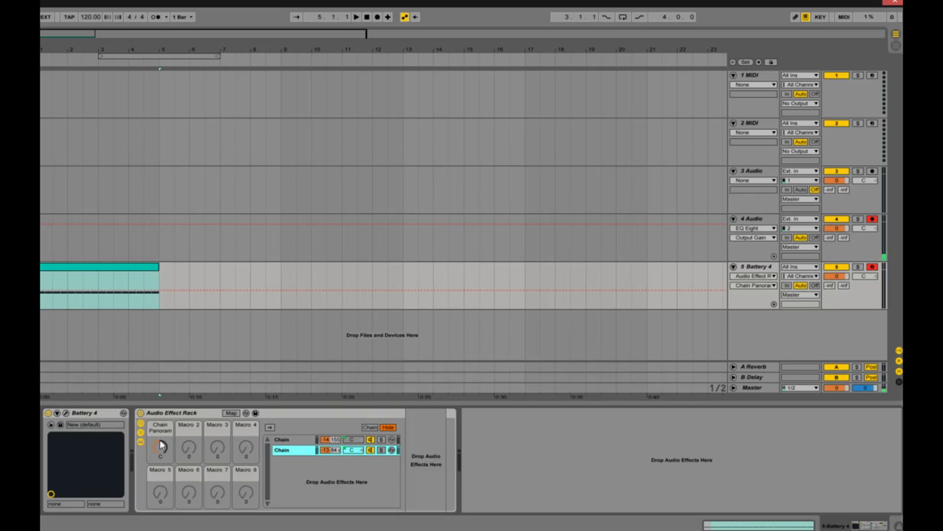
- Try out the Chain Panorama macro knob and review the clip's Chain Volume envelope and the chain volume settings
{"action": "left_click_drag", "start_coordinate": [162, 445], "coordinate": [156, 457]}
{"action": "double_click", "coordinate": [128, 267]}
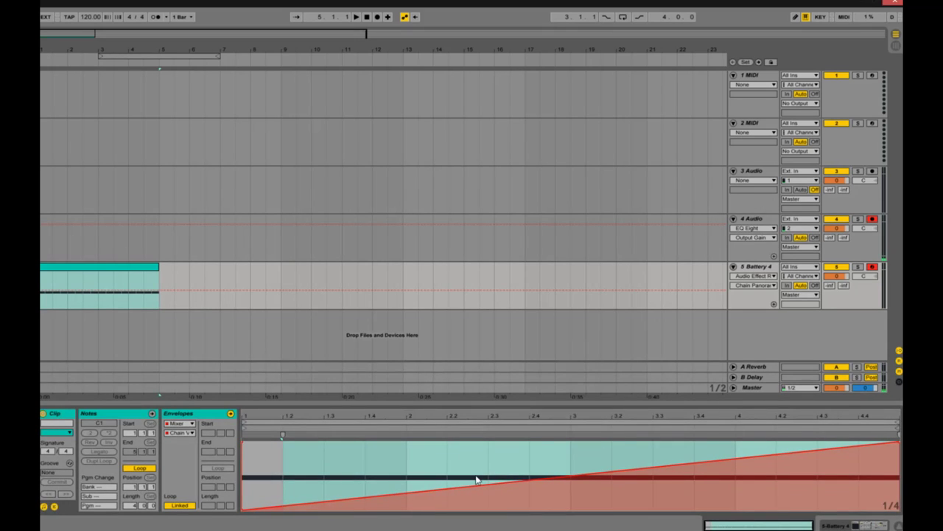
{"action": "left_click", "coordinate": [751, 267]}
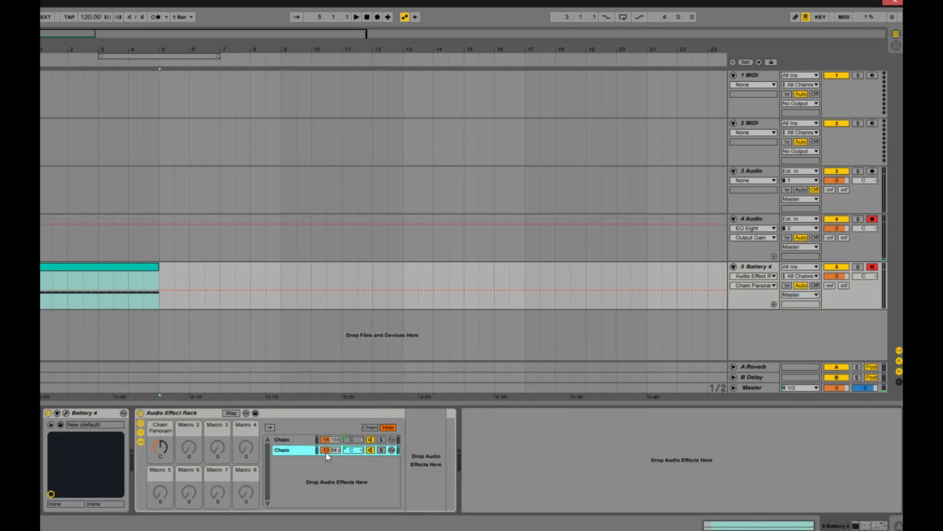
{"action": "left_click_drag", "start_coordinate": [327, 438], "coordinate": [331, 440]}
- Play the Battery 4 clip, recheck its Chain Volume envelope, and go back to the track's devices
{"action": "left_click", "coordinate": [51, 279]}
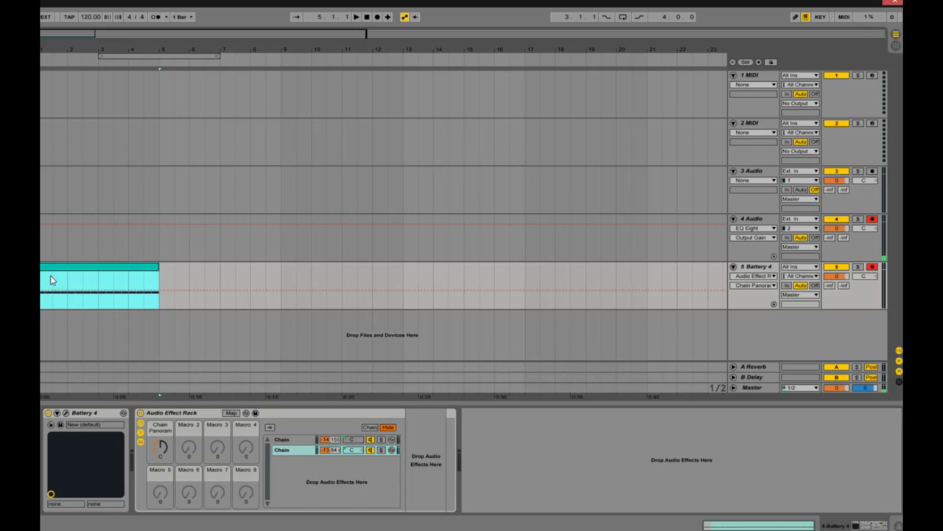
{"action": "left_click", "coordinate": [46, 289]}
{"action": "key", "text": "space"}
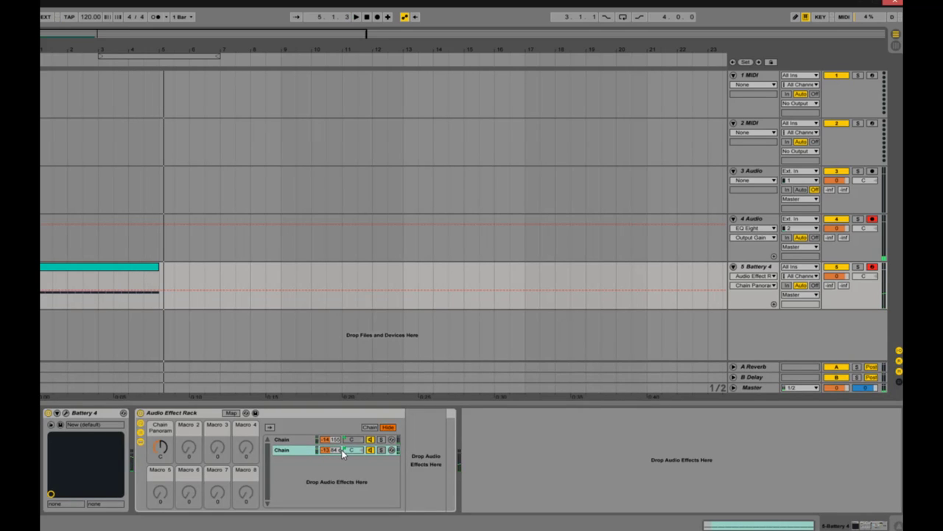
{"action": "right_click", "coordinate": [165, 451]}
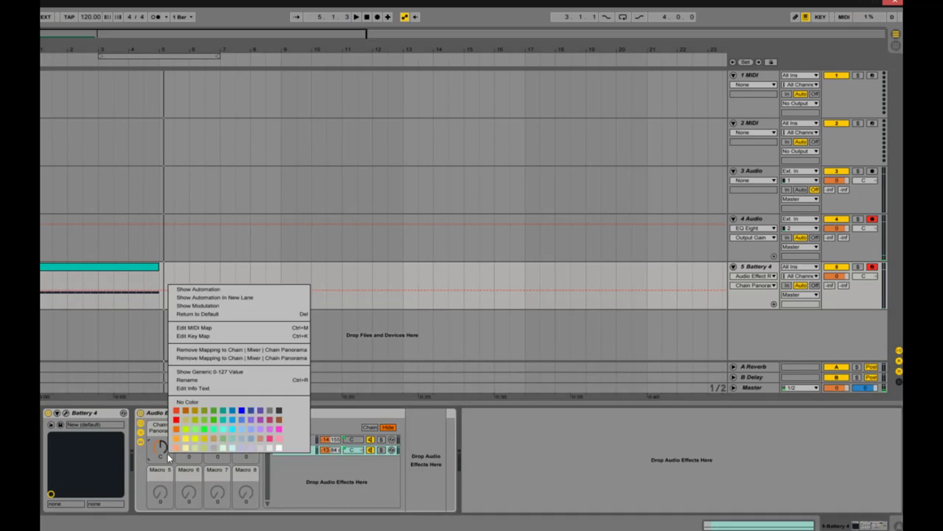
{"action": "left_click", "coordinate": [90, 270]}
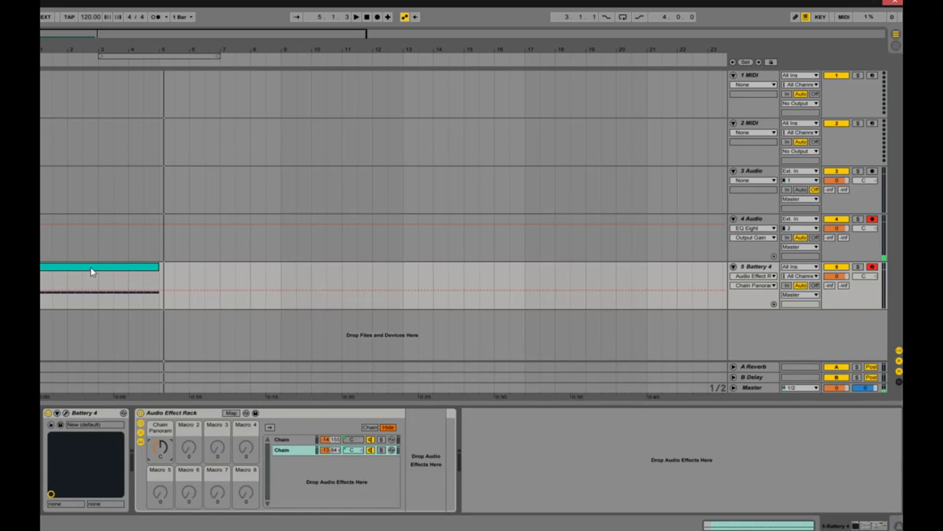
{"action": "left_click", "coordinate": [90, 270]}
{"action": "left_click", "coordinate": [774, 268]}
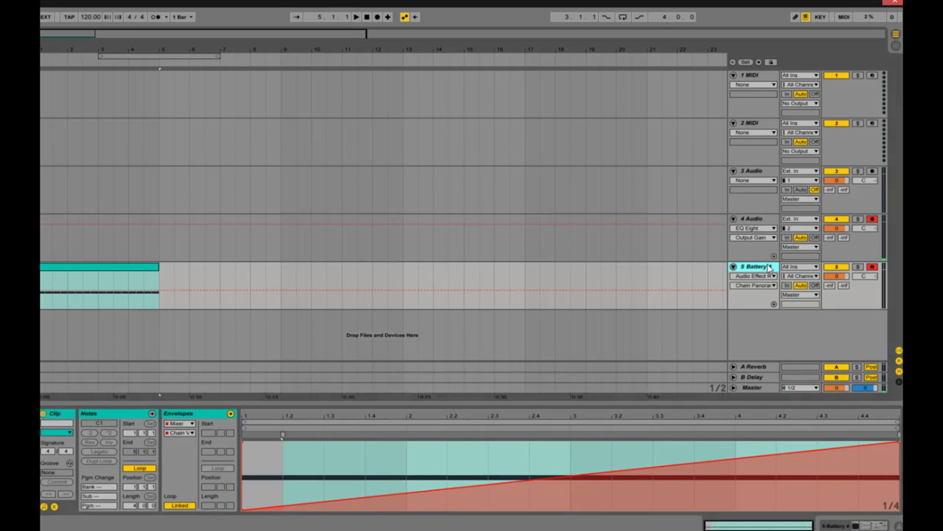
- Show the Chain Panorama macro's modulation envelope in the Battery 4 clip and switch on draw mode for it
{"action": "right_click", "coordinate": [162, 448]}
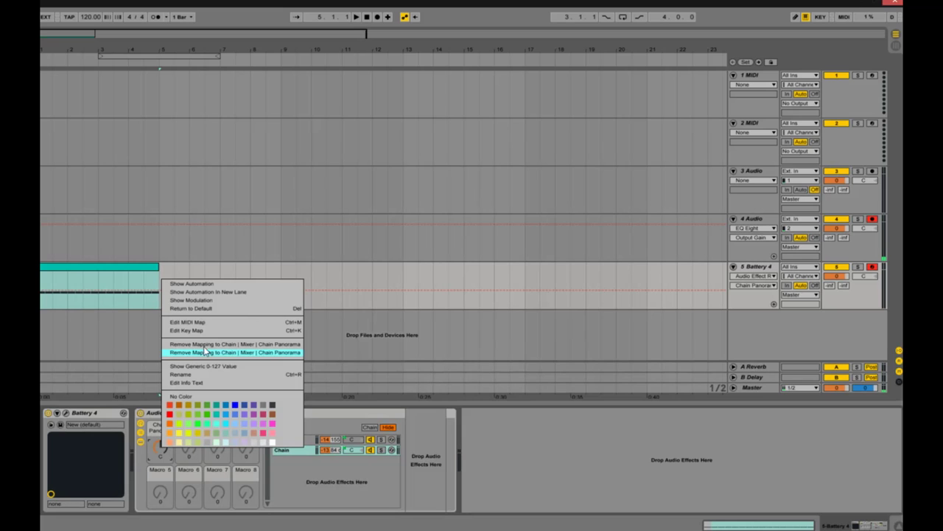
{"action": "left_click", "coordinate": [186, 302]}
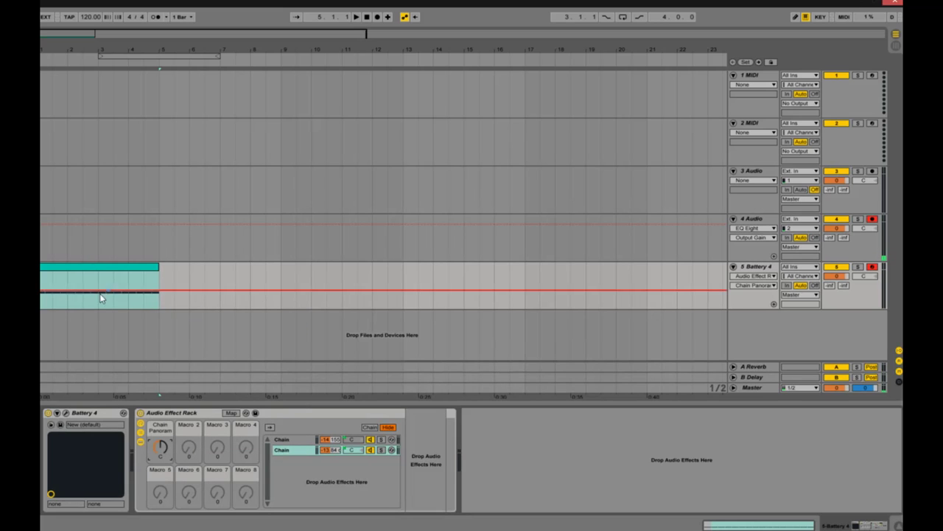
{"action": "left_click", "coordinate": [86, 268]}
{"action": "right_click", "coordinate": [283, 458]}
{"action": "left_click", "coordinate": [284, 456]}
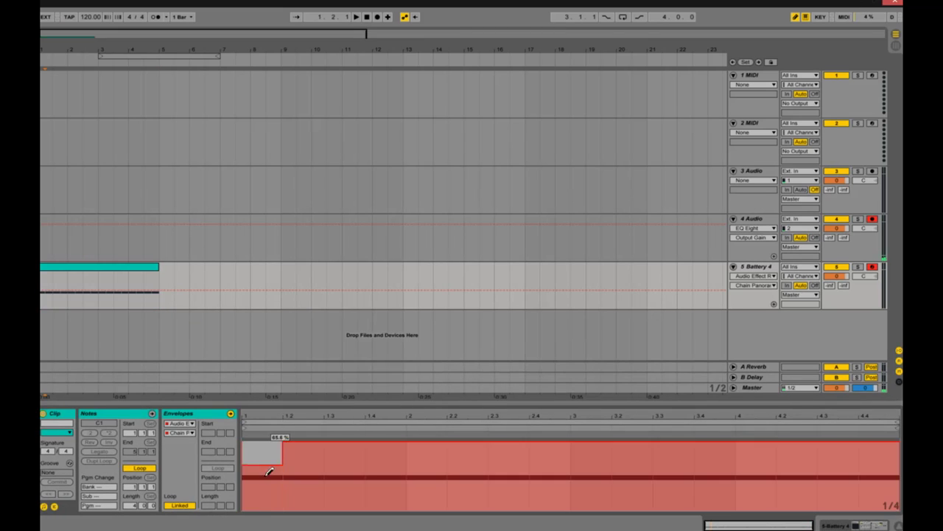
- Draw the Chain Panorama envelope as square steps alternating between minimum and maximum on every beat across the clip, and leave draw mode
{"action": "left_click", "coordinate": [269, 469]}
{"action": "left_click", "coordinate": [343, 470]}
{"action": "left_click", "coordinate": [433, 473]}
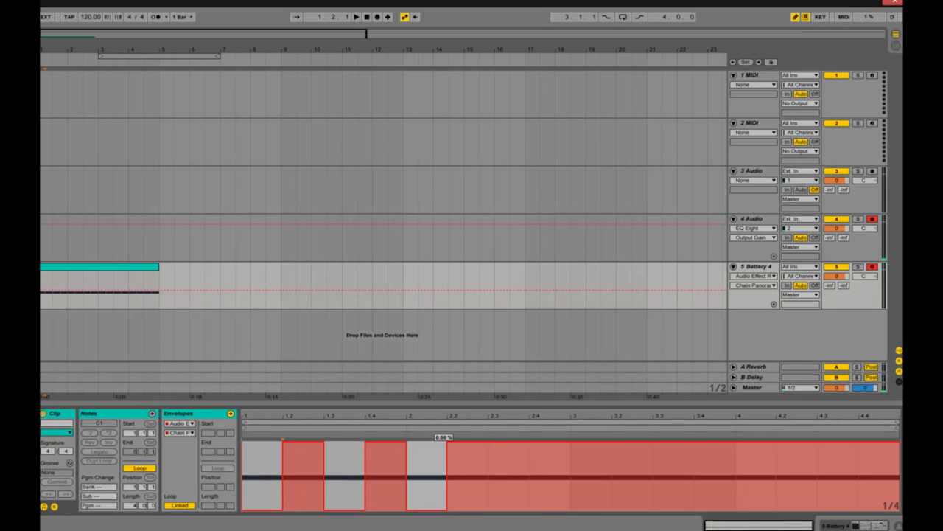
{"action": "left_click", "coordinate": [506, 474]}
{"action": "left_click", "coordinate": [601, 469]}
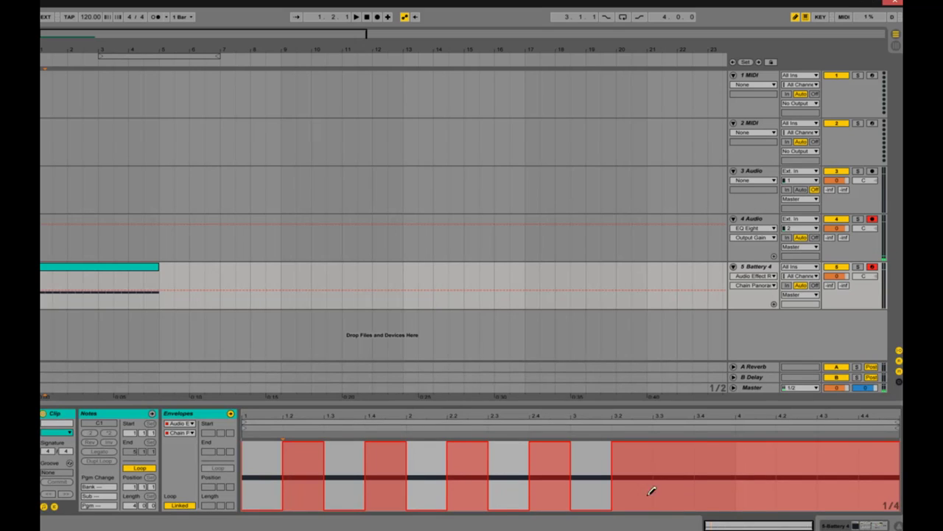
{"action": "left_click", "coordinate": [681, 480]}
{"action": "left_click", "coordinate": [750, 472]}
{"action": "left_click", "coordinate": [841, 472]}
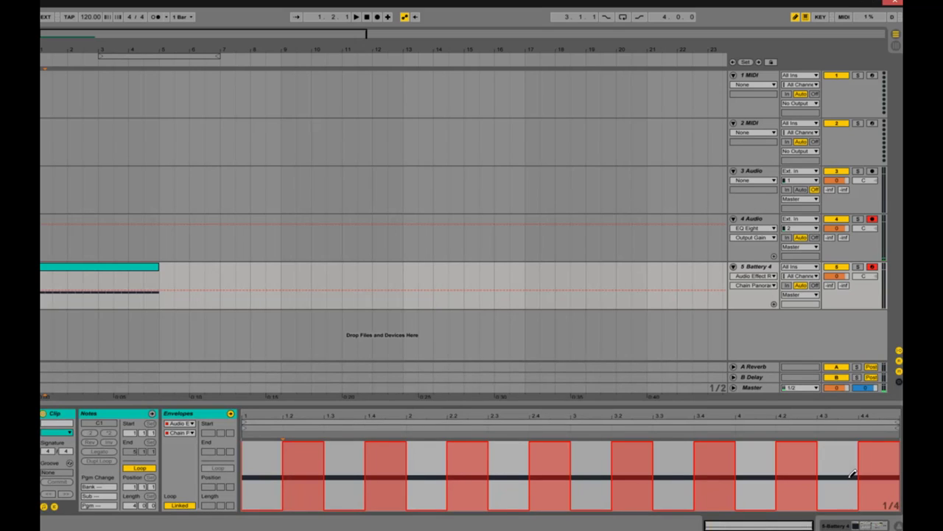
{"action": "right_click", "coordinate": [846, 480]}
{"action": "left_click", "coordinate": [844, 478]}
- Return to the Battery 4 track's devices and play the clip from bar 1 while trying the Chain Panorama macro
{"action": "left_click", "coordinate": [758, 267]}
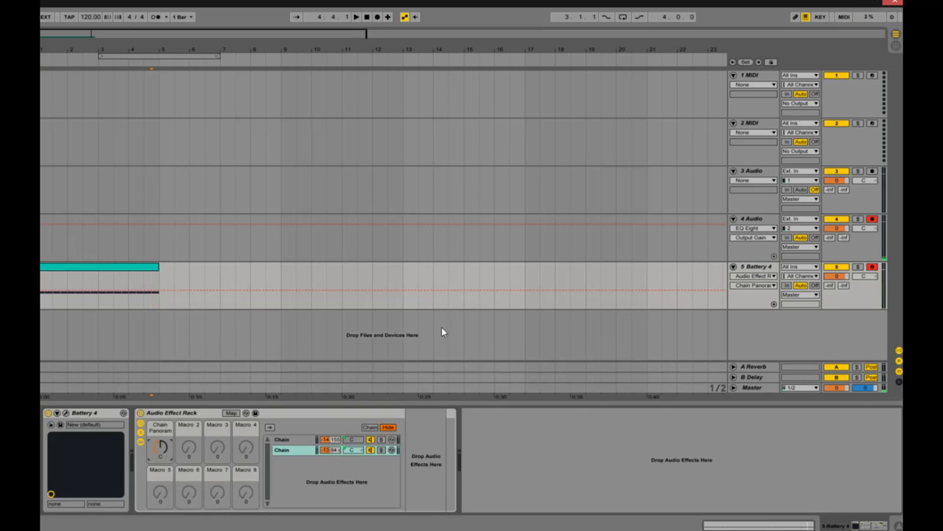
{"action": "key", "text": "space"}
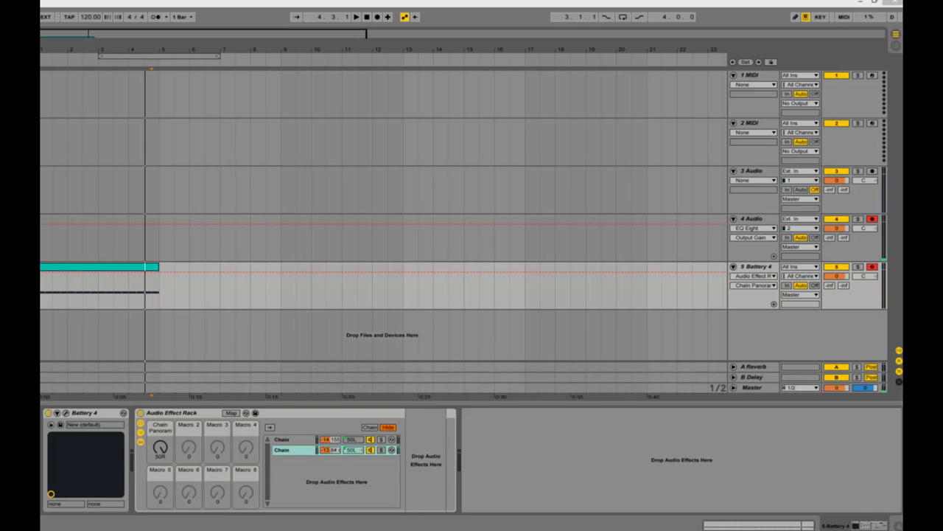
{"action": "left_click", "coordinate": [45, 193]}
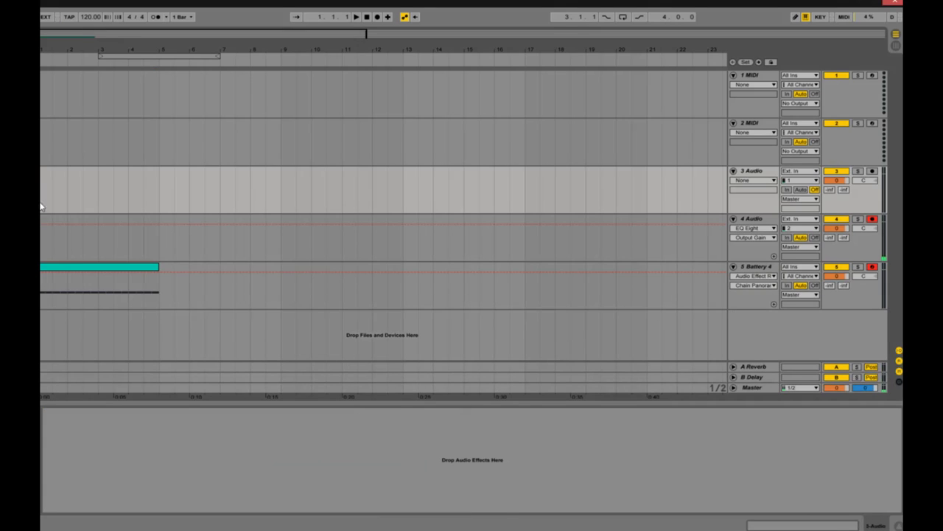
{"action": "left_click", "coordinate": [187, 265]}
{"action": "left_click", "coordinate": [43, 295]}
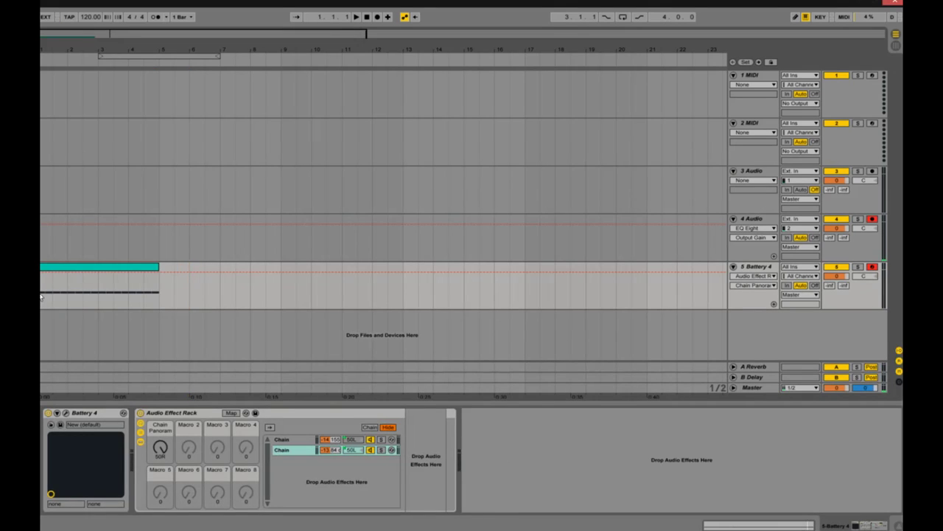
{"action": "key", "text": "space"}
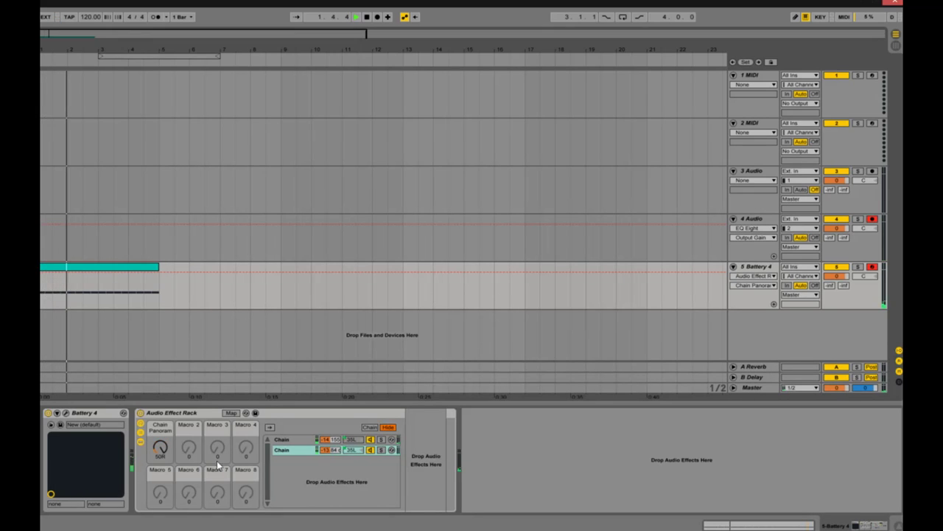
{"action": "mouse_move", "coordinate": [160, 447]}
{"action": "left_mouse_down"}
{"action": "mouse_move", "coordinate": [159, 436]}
{"action": "mouse_move", "coordinate": [149, 461]}
{"action": "left_mouse_up"}
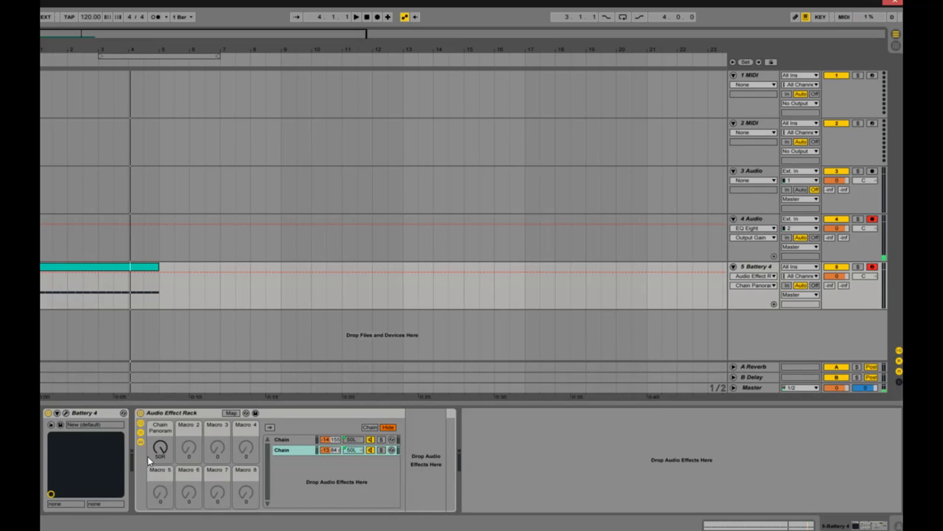
- Group Battery 4 into an Instrument Rack, and show and hide the rack's macro controls
{"action": "right_click", "coordinate": [83, 414]}
{"action": "left_click", "coordinate": [94, 470]}
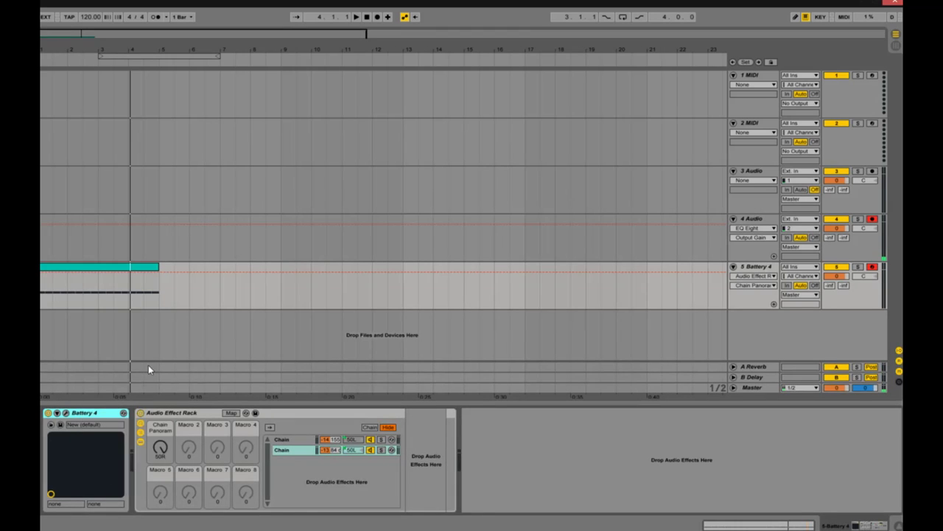
{"action": "left_click", "coordinate": [49, 426]}
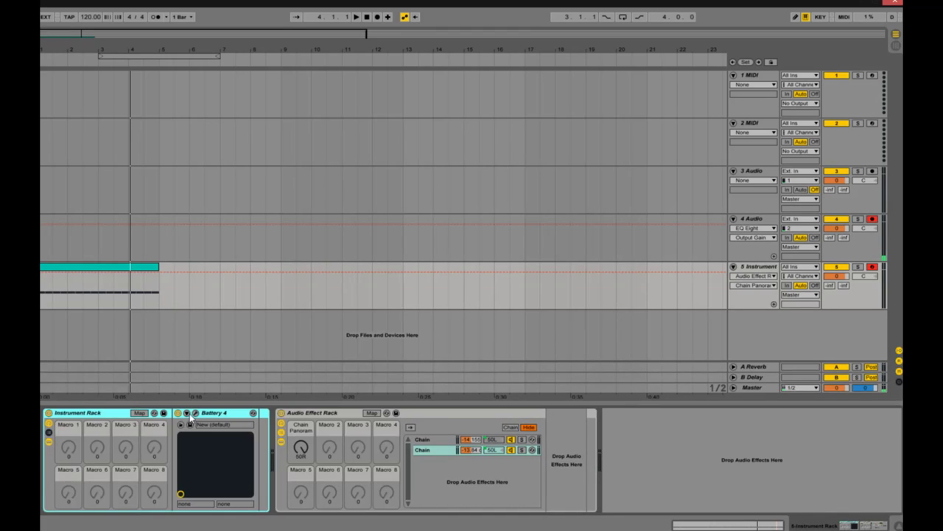
{"action": "left_click", "coordinate": [49, 426]}
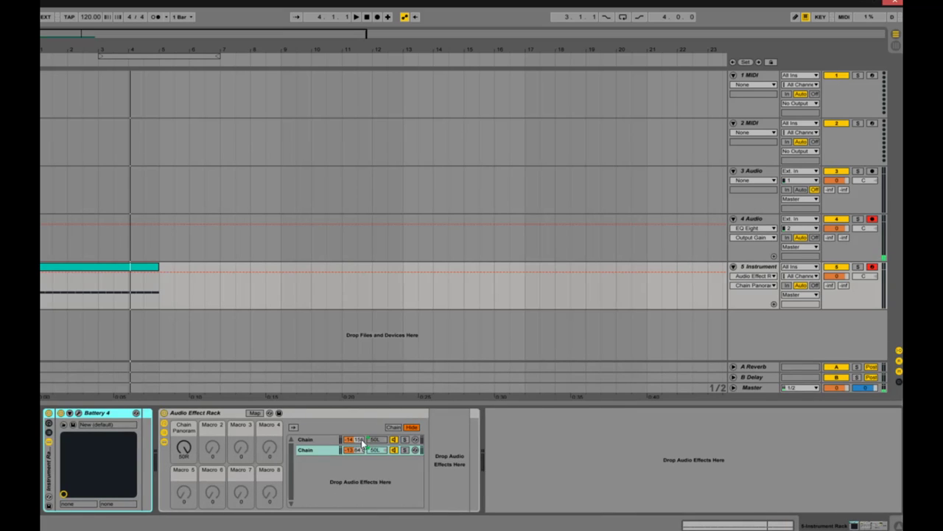
- Check the options available for the volume of the second chain in the Audio Effect Rack
{"action": "right_click", "coordinate": [362, 450]}
{"action": "left_click", "coordinate": [265, 476]}
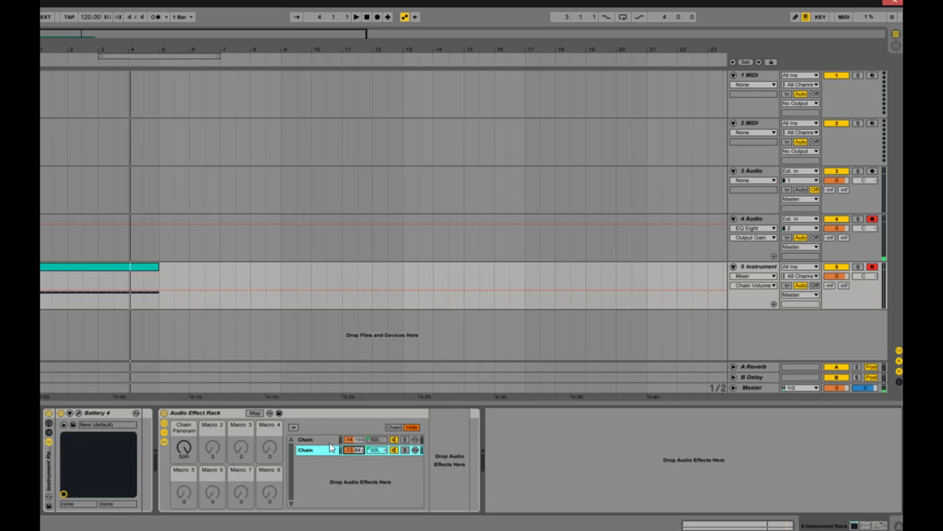
{"action": "right_click", "coordinate": [361, 449]}
{"action": "left_click", "coordinate": [397, 386]}
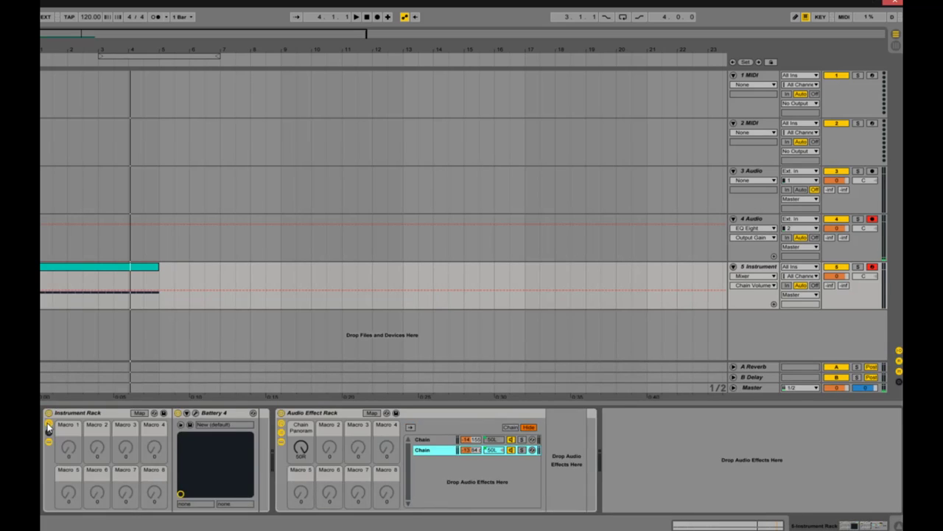
- Compare the Instrument Rack around Battery 4 with its macro controls shown and hidden, leaving them hidden
{"action": "left_click", "coordinate": [48, 426]}
{"action": "left_click", "coordinate": [49, 427]}
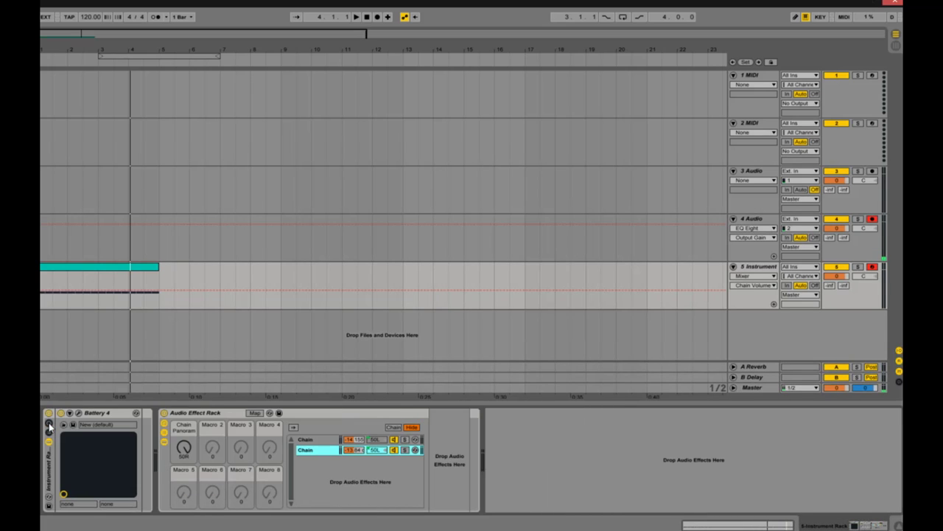
{"action": "left_click", "coordinate": [49, 426]}
{"action": "left_click", "coordinate": [49, 426]}
{"action": "left_click", "coordinate": [48, 426]}
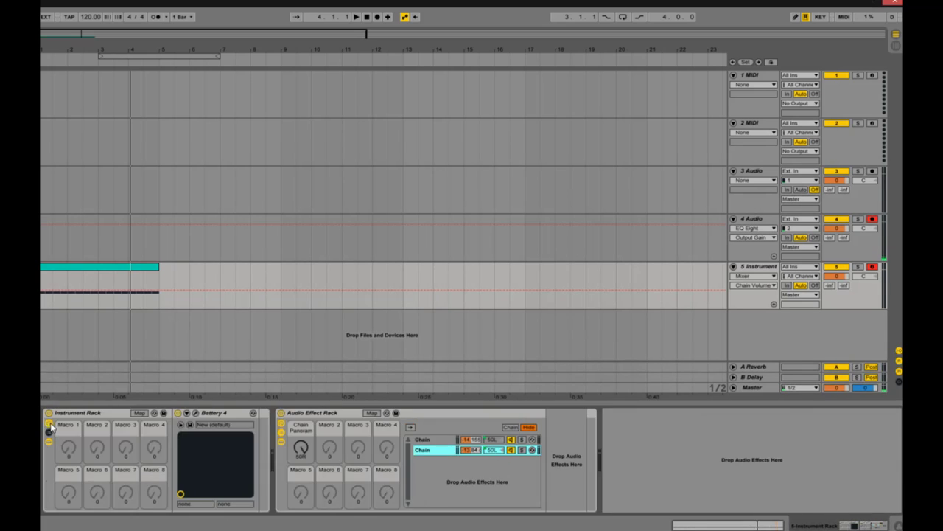
{"action": "left_click", "coordinate": [86, 415]}
{"action": "left_click", "coordinate": [49, 426]}
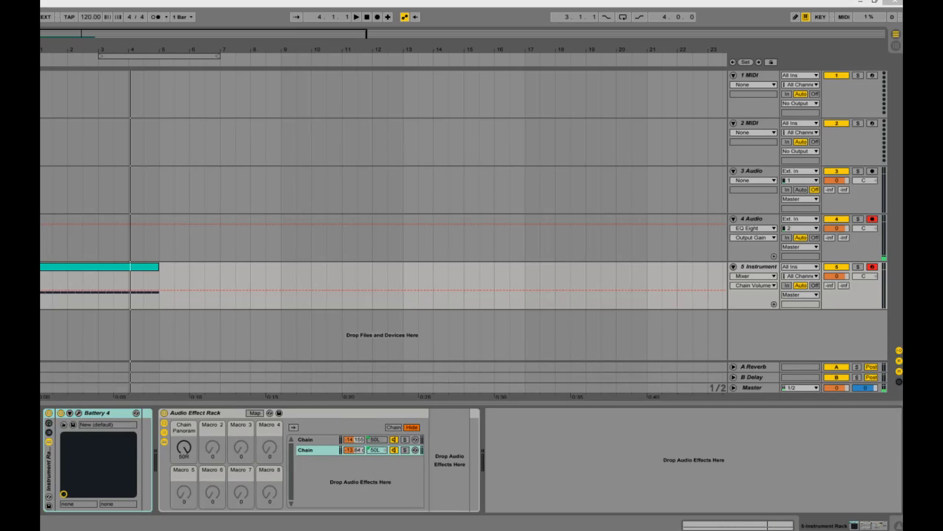
- Add an empty Audio Effect Rack after the existing one, and create a new track holding an empty Instrument Rack
{"action": "left_click_drag", "start_coordinate": [472, 4], "coordinate": [554, 479]}
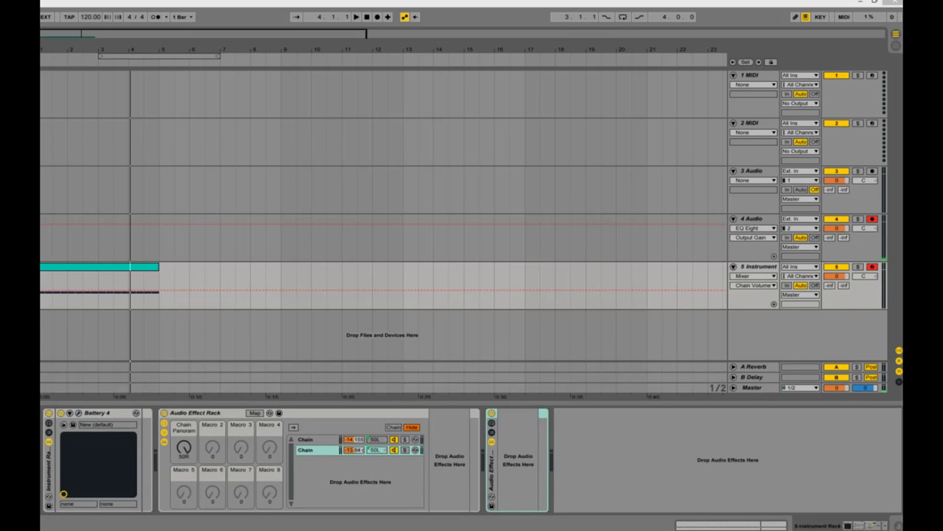
{"action": "left_click_drag", "start_coordinate": [472, 4], "coordinate": [381, 335]}
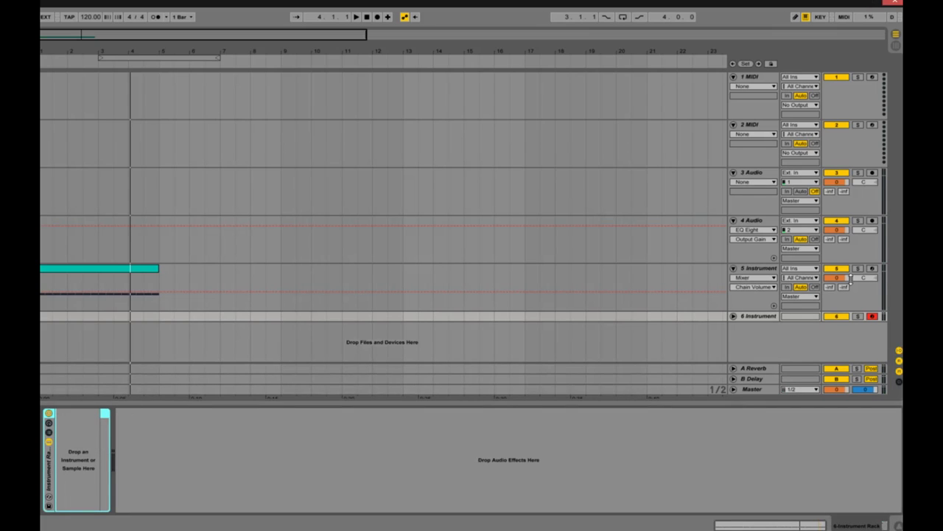
- Record-arm 4 Audio, and load Analog into track 6's Instrument Rack to view macro mapping options for its Osc1 level
{"action": "left_click", "coordinate": [872, 220]}
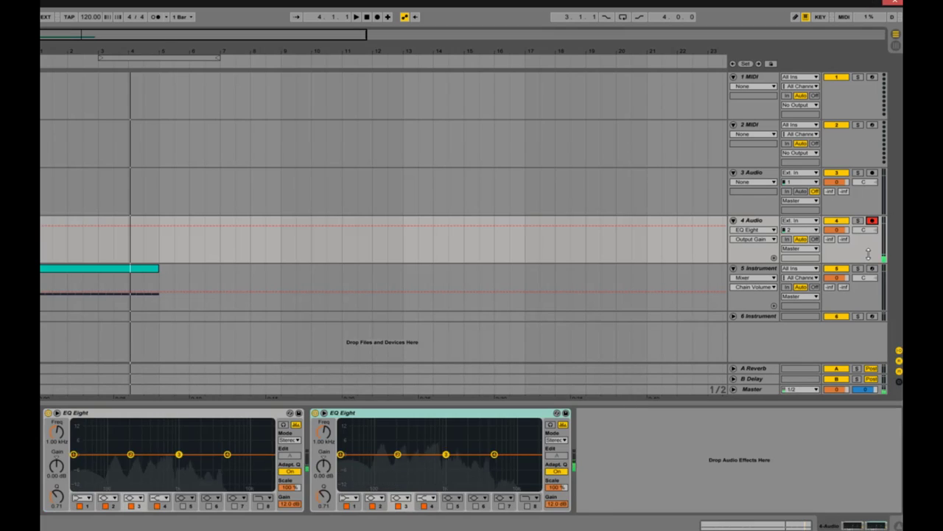
{"action": "left_click", "coordinate": [763, 317]}
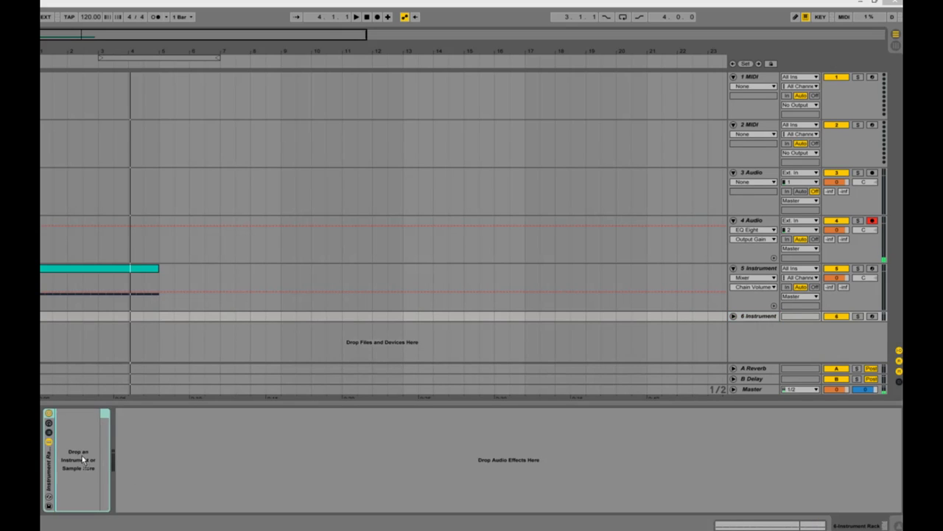
{"action": "left_click", "coordinate": [114, 419]}
{"action": "left_click", "coordinate": [49, 431]}
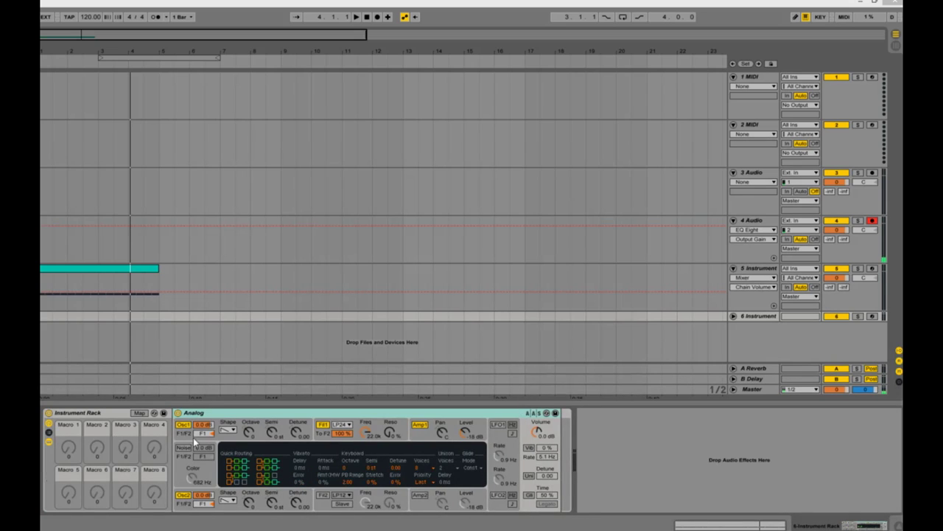
{"action": "right_click", "coordinate": [211, 432]}
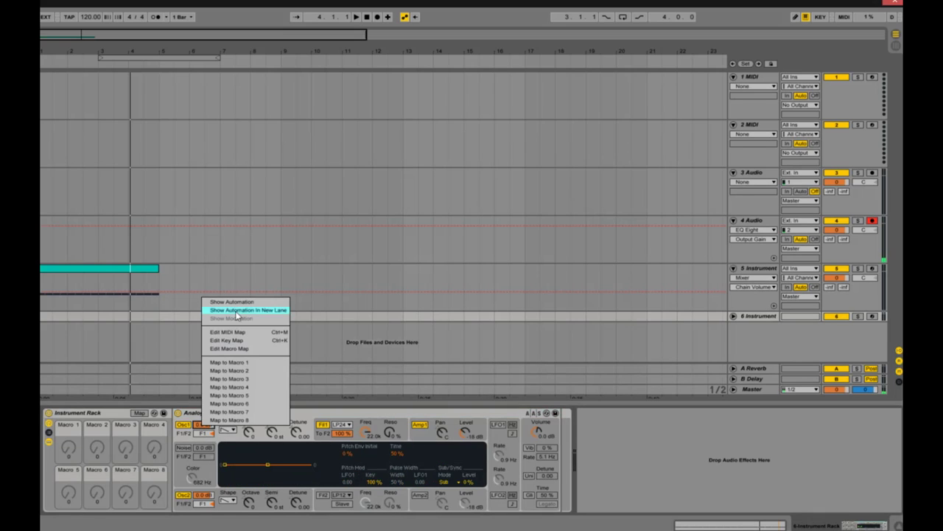
{"action": "left_click", "coordinate": [195, 476]}
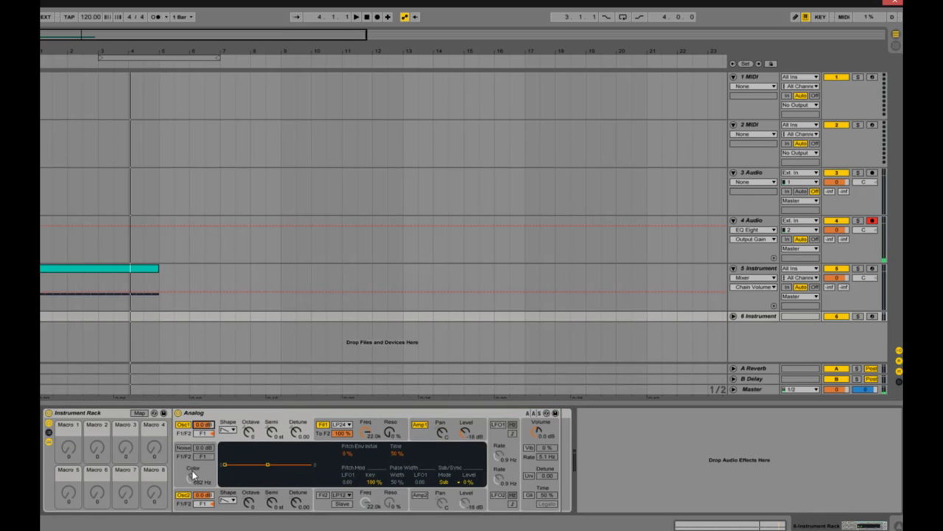
- Delete Analog and the Instrument Rack from track 6
{"action": "left_click", "coordinate": [203, 414]}
{"action": "key", "text": "Delete"}
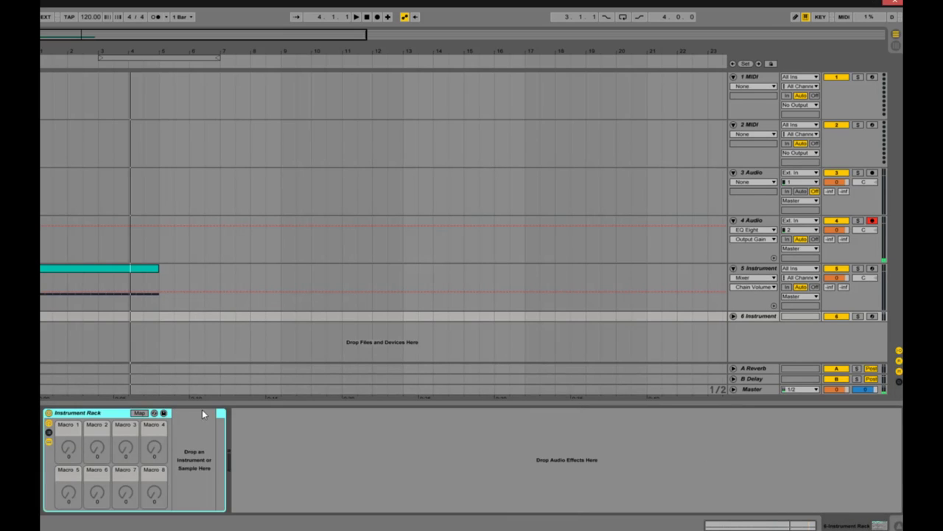
{"action": "left_click", "coordinate": [107, 413]}
{"action": "key", "text": "Delete"}
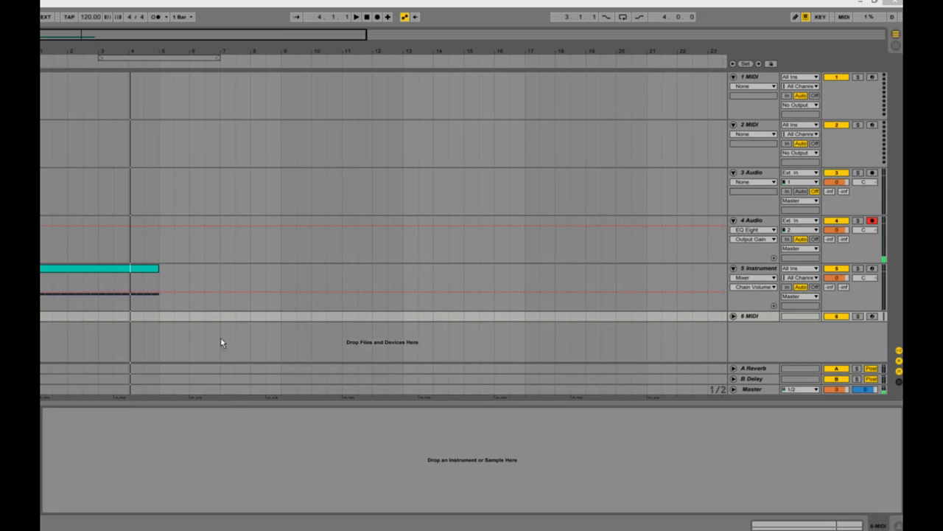
- Load Revitar 2.01 onto track 6 and turn off its Chord Play option
{"action": "left_click_drag", "start_coordinate": [220, 342], "coordinate": [166, 321]}
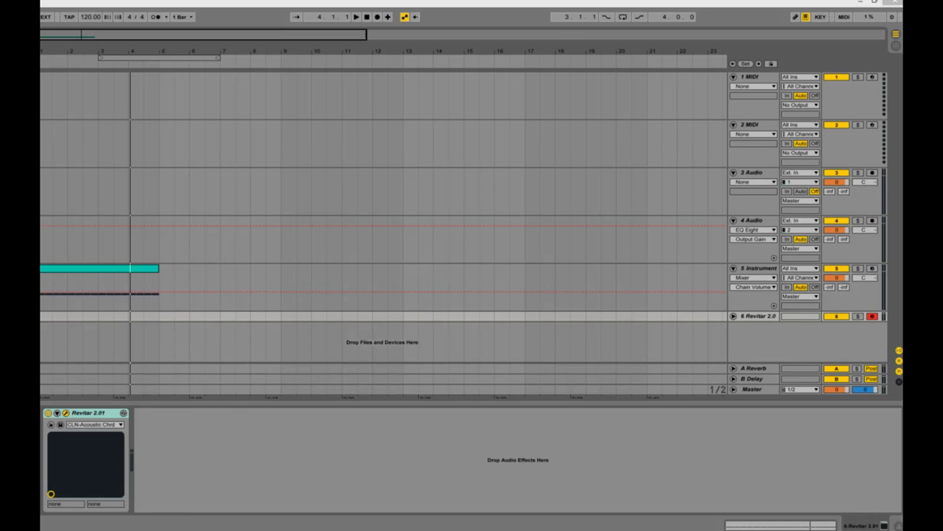
{"action": "left_click_drag", "start_coordinate": [297, 129], "coordinate": [368, 126]}
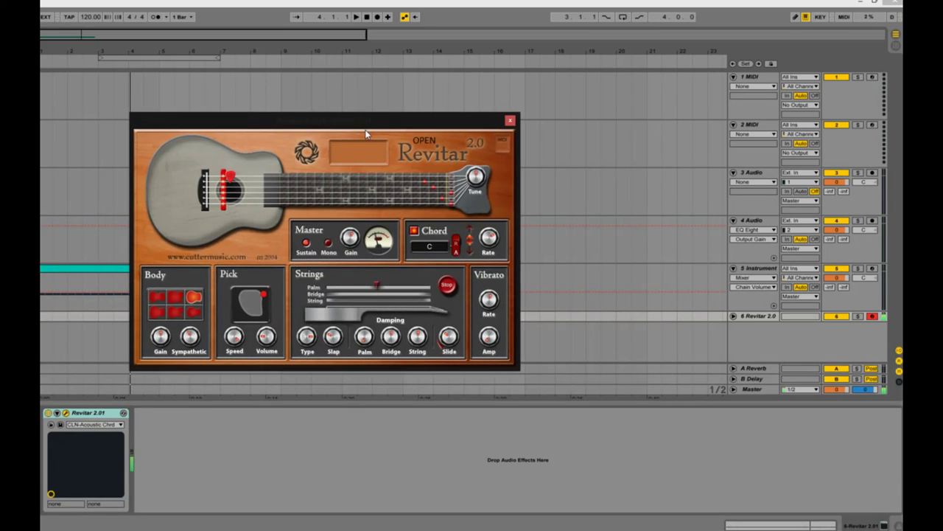
{"action": "left_click", "coordinate": [414, 231]}
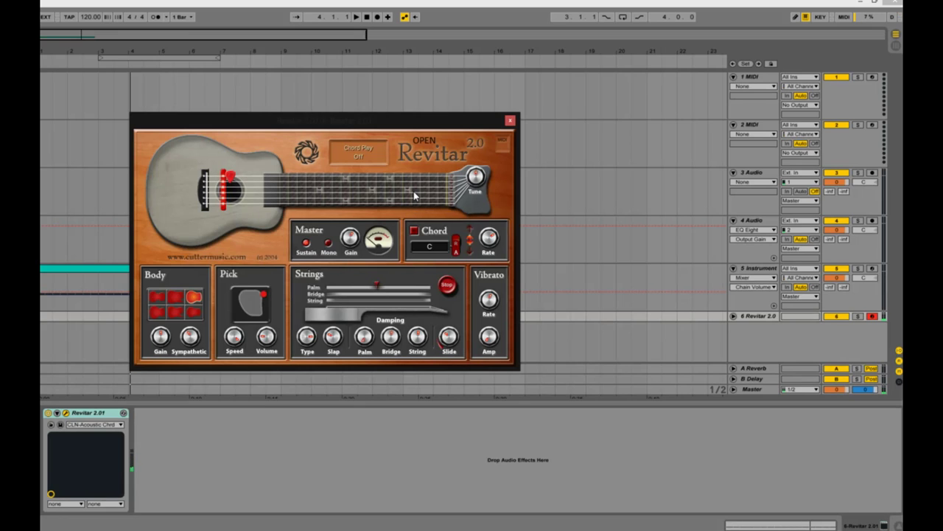
- Record-arm 4 Audio again and set Revitar's Pick Position to 1.00, repositioning the plug-in window
{"action": "left_click", "coordinate": [867, 241]}
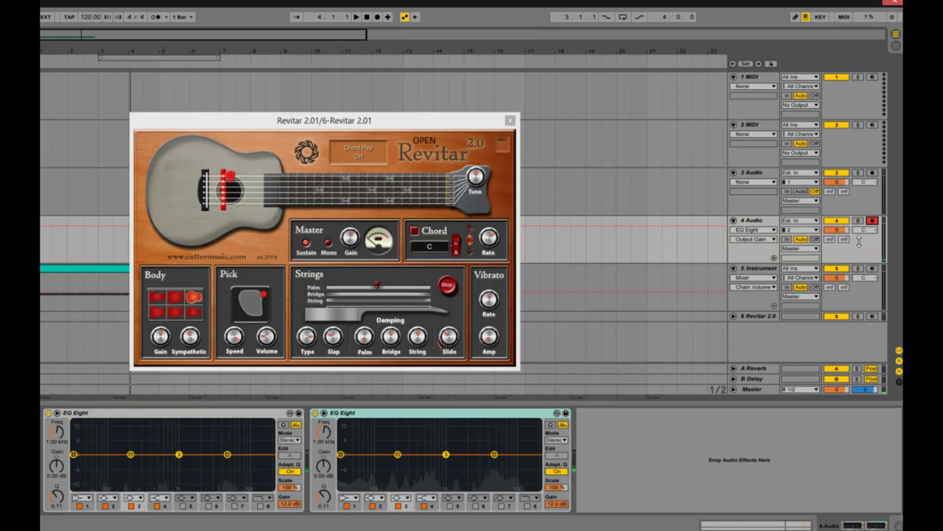
{"action": "left_click", "coordinate": [235, 174]}
{"action": "left_click_drag", "start_coordinate": [234, 174], "coordinate": [273, 176]}
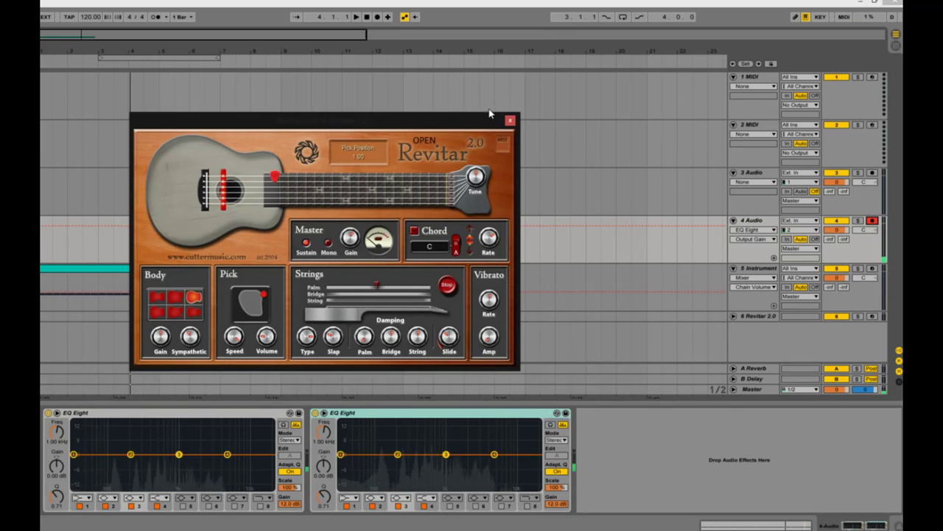
{"action": "mouse_move", "coordinate": [493, 116]}
{"action": "left_mouse_down"}
{"action": "mouse_move", "coordinate": [472, 131]}
{"action": "mouse_move", "coordinate": [450, 69]}
{"action": "left_mouse_up"}
{"action": "left_click_drag", "start_coordinate": [249, 114], "coordinate": [193, 115]}
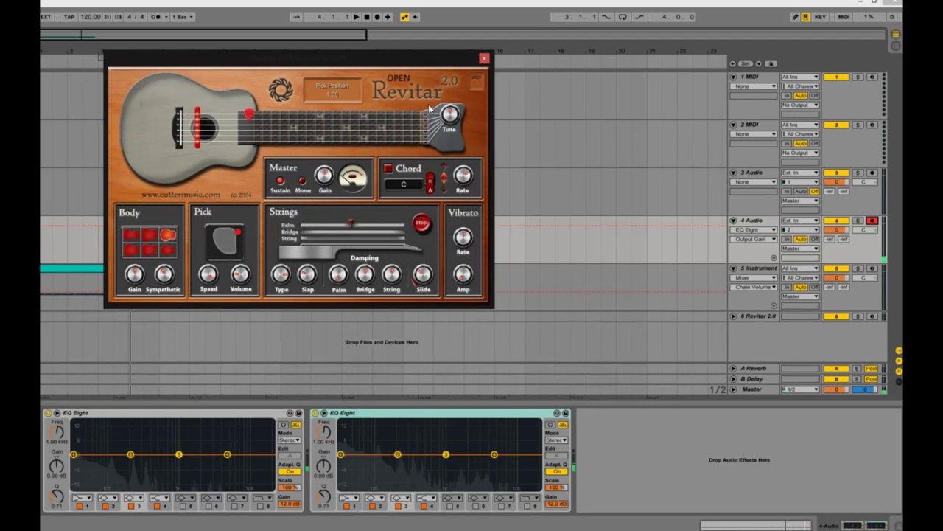
- Group Revitar on track 6 into an Instrument Rack and add the Amp effect after it
{"action": "left_click", "coordinate": [770, 318]}
{"action": "right_click", "coordinate": [102, 413]}
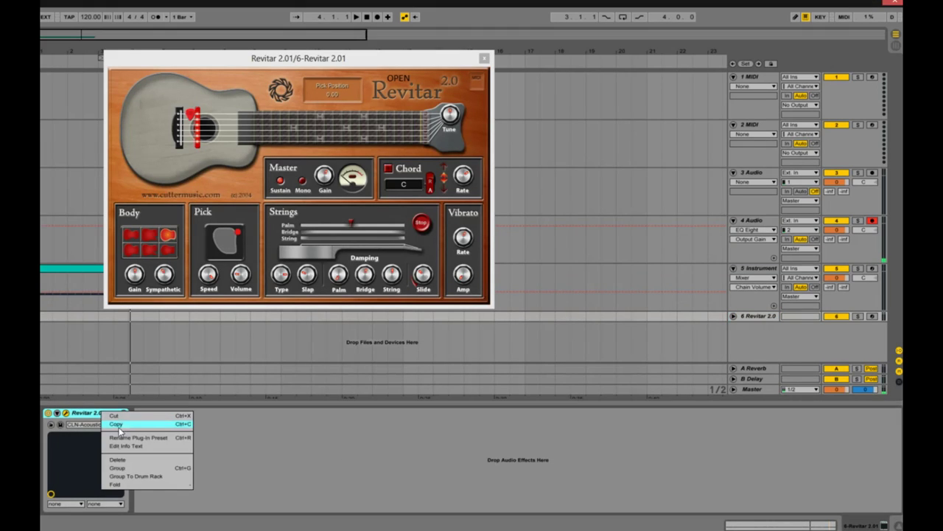
{"action": "left_click", "coordinate": [148, 469]}
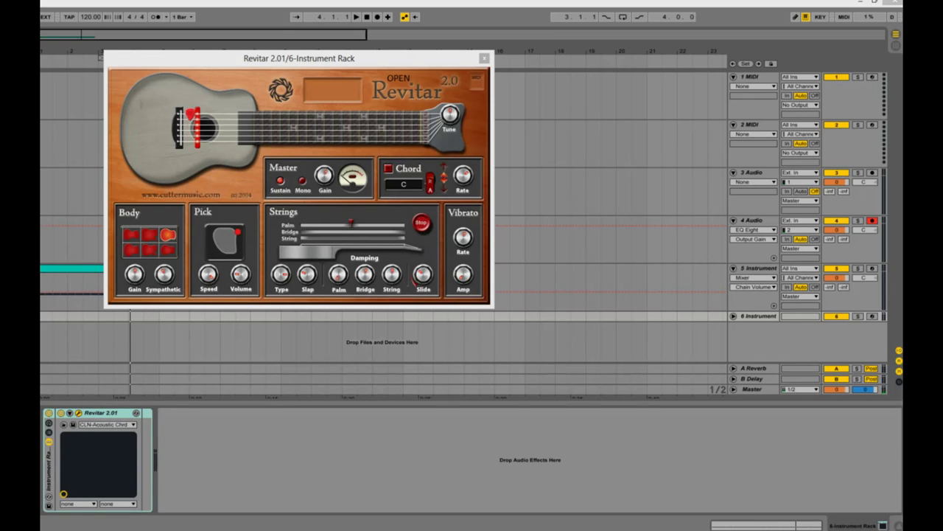
{"action": "left_click_drag", "start_coordinate": [144, 488], "coordinate": [122, 486]}
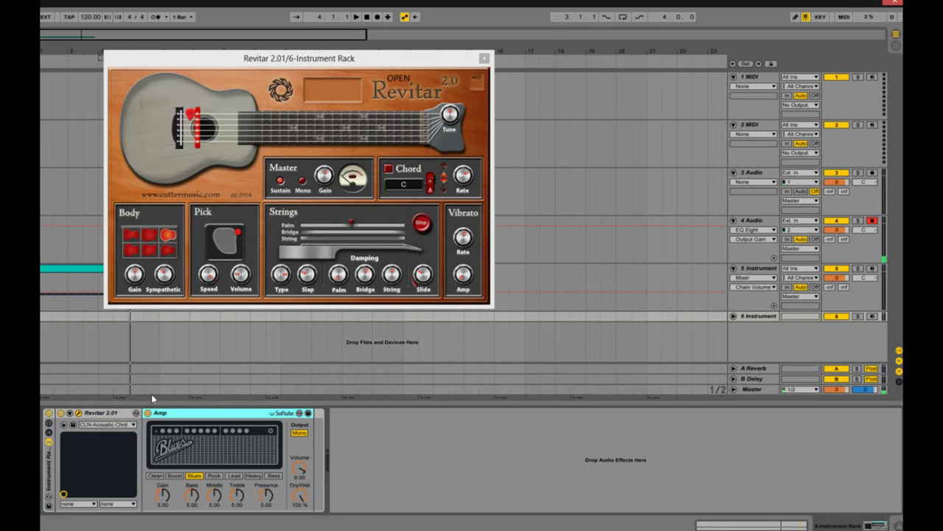
{"action": "left_click", "coordinate": [92, 415]}
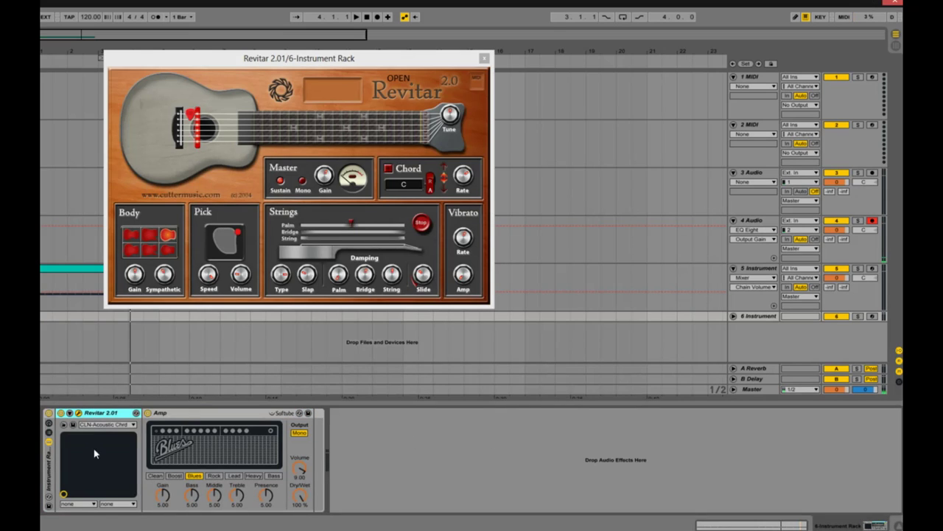
{"action": "left_click", "coordinate": [50, 461]}
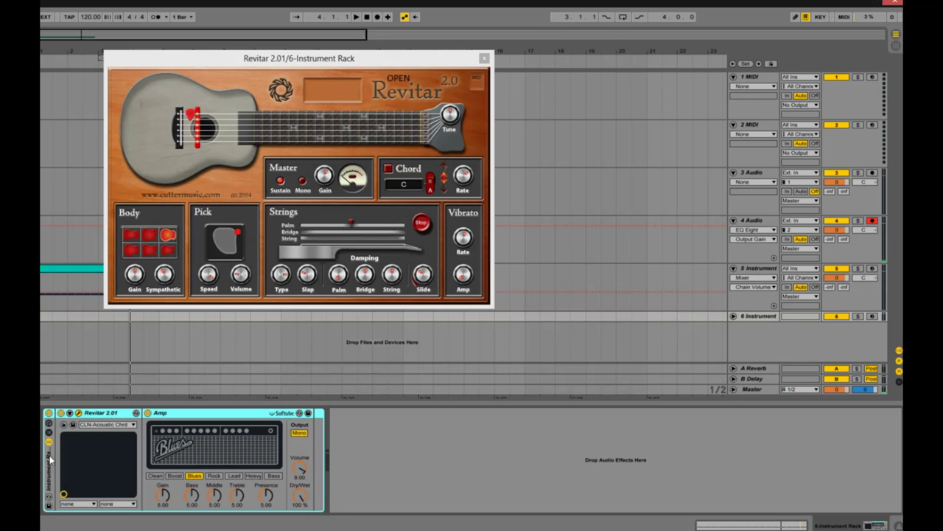
- Undo the Amp insertion and the Revitar grouping, and reopen Revitar's plug-in window
{"action": "key", "text": "ctrl+z"}
{"action": "key", "text": "ctrl+z"}
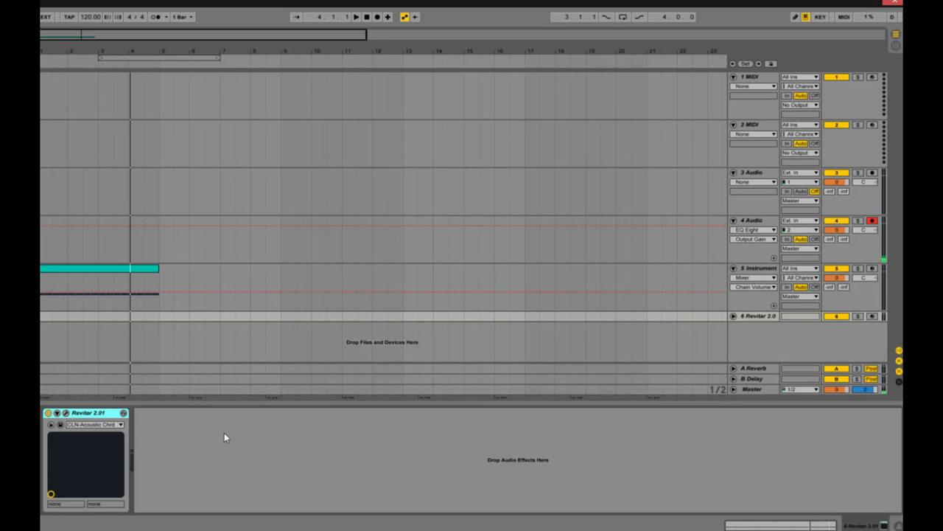
{"action": "left_click", "coordinate": [224, 434]}
{"action": "left_click", "coordinate": [66, 413]}
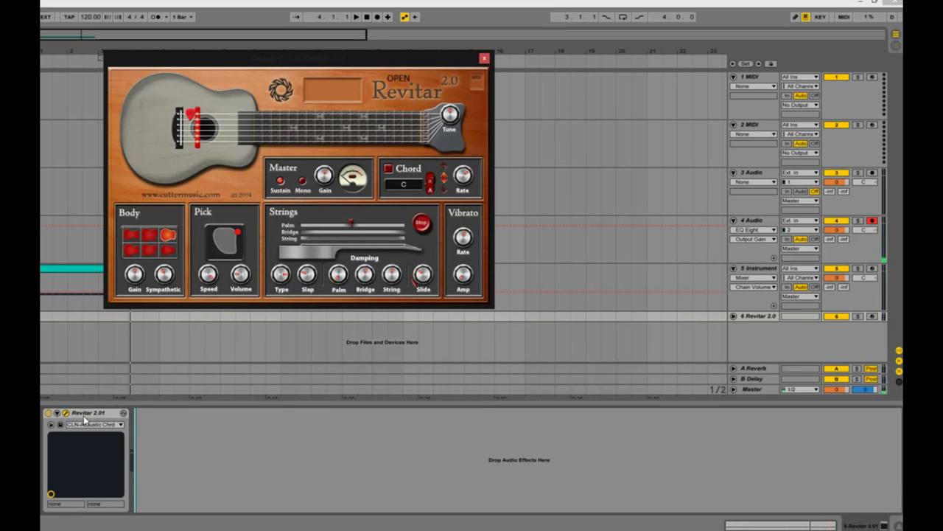
- Group Revitar into an Instrument Rack and record-arm track 6
{"action": "right_click", "coordinate": [87, 417]}
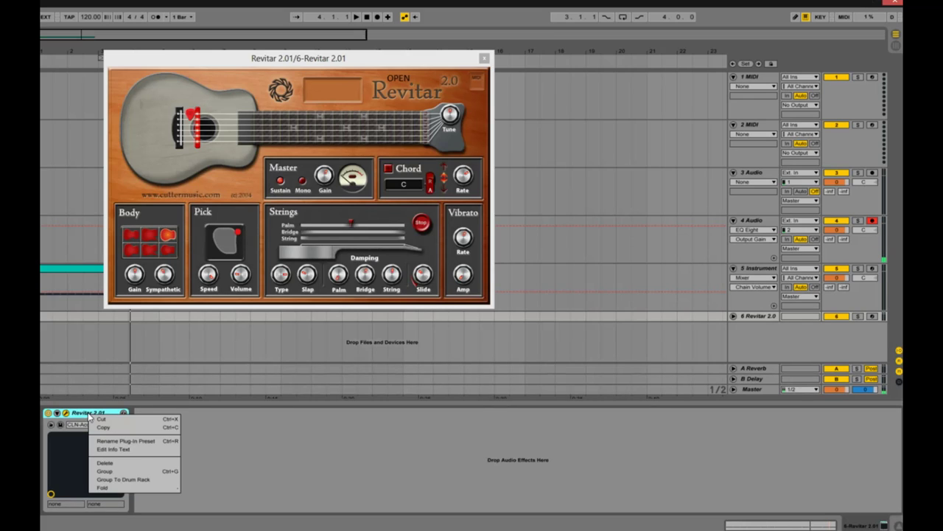
{"action": "left_click", "coordinate": [119, 473]}
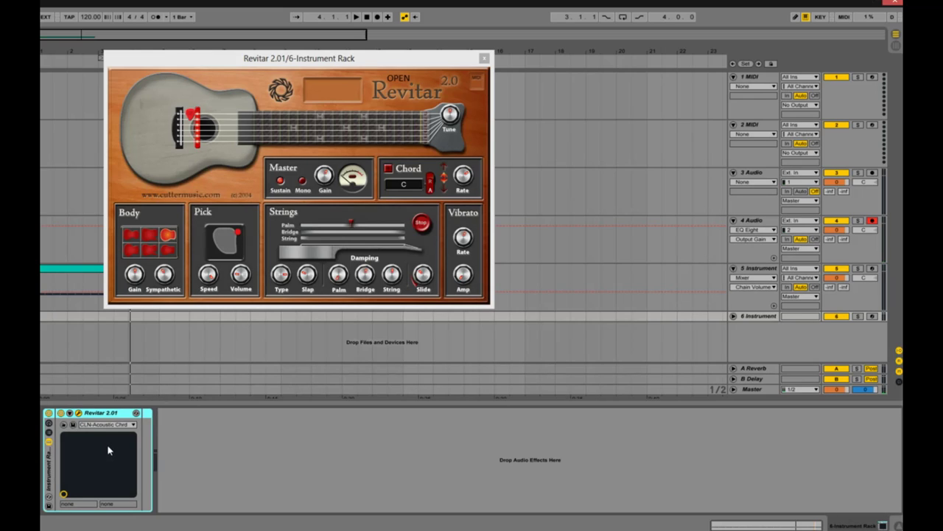
{"action": "left_click", "coordinate": [873, 316]}
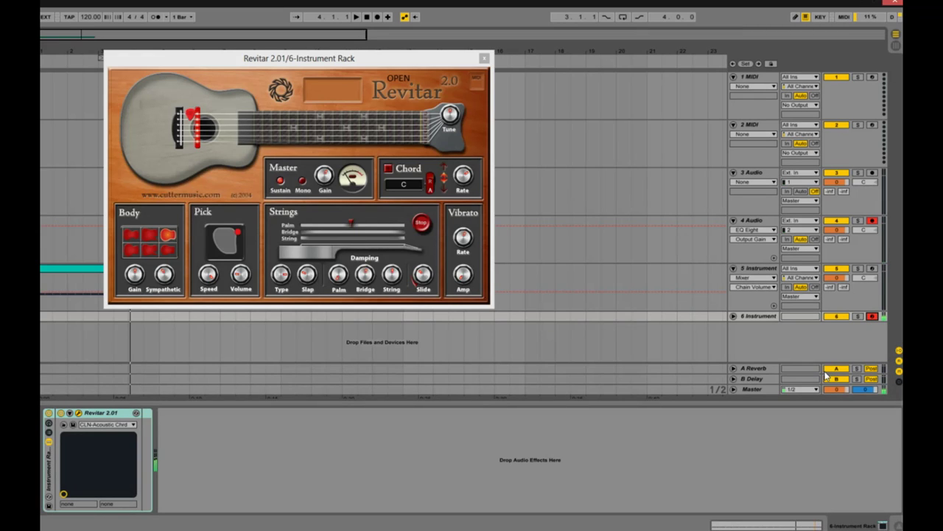
- Show the Instrument Rack's macro controls and its chain list
{"action": "left_click", "coordinate": [48, 423]}
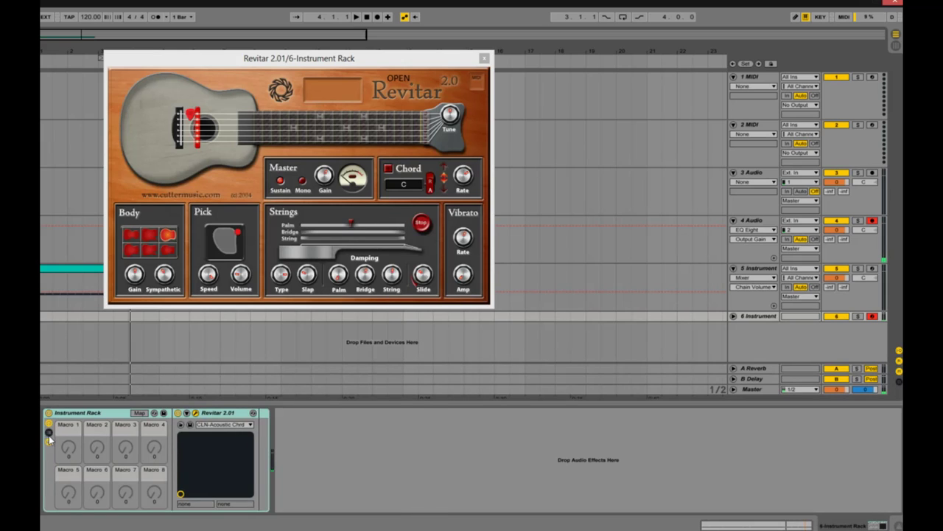
{"action": "left_click", "coordinate": [49, 434]}
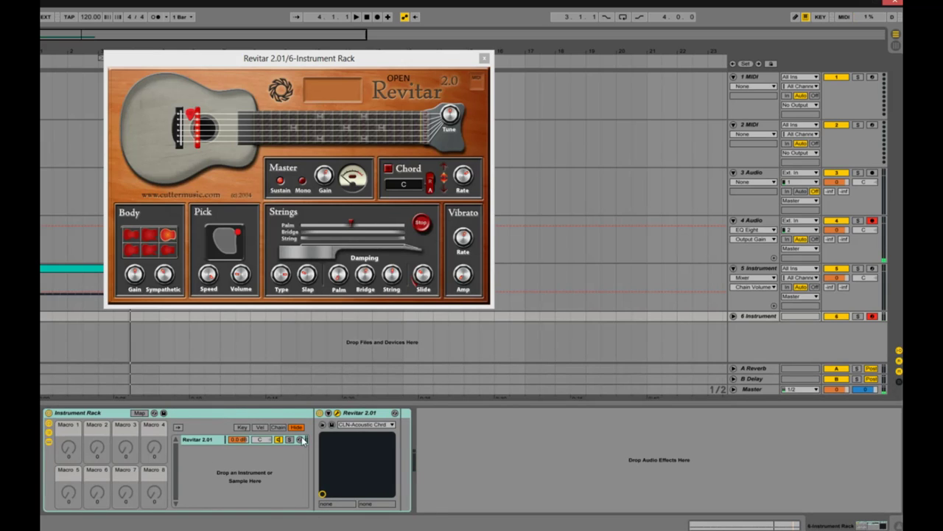
{"action": "left_click", "coordinate": [48, 434]}
{"action": "left_click", "coordinate": [49, 434]}
{"action": "left_click", "coordinate": [50, 434]}
{"action": "left_click", "coordinate": [50, 434]}
{"action": "left_click", "coordinate": [48, 435]}
{"action": "left_click", "coordinate": [48, 435]}
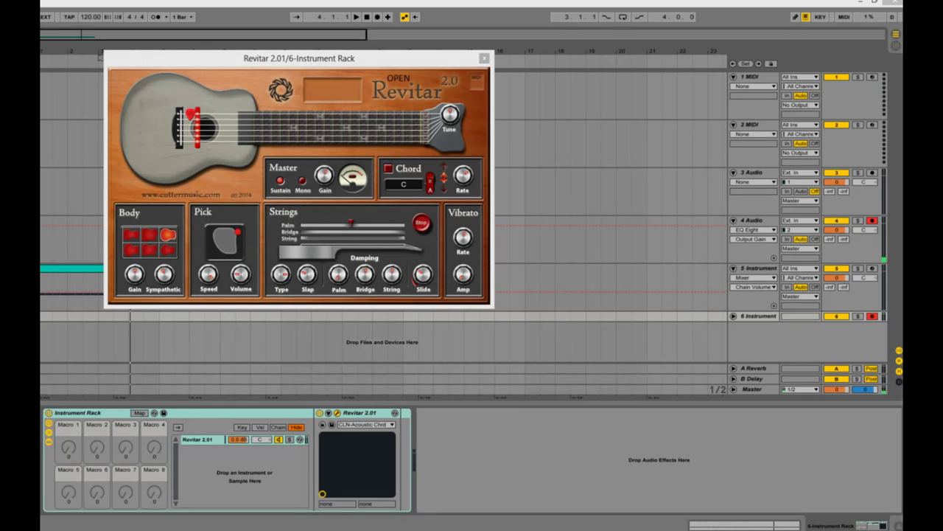
- Add Massive as a second chain in the Instrument Rack, deactivate that chain, and set Revitar's Sustain to Off
{"action": "left_click", "coordinate": [250, 455]}
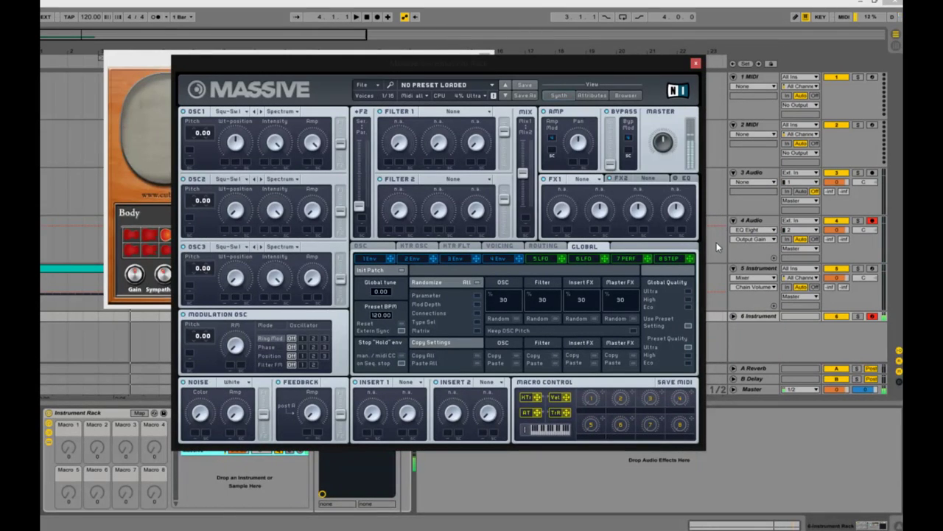
{"action": "left_click", "coordinate": [696, 64]}
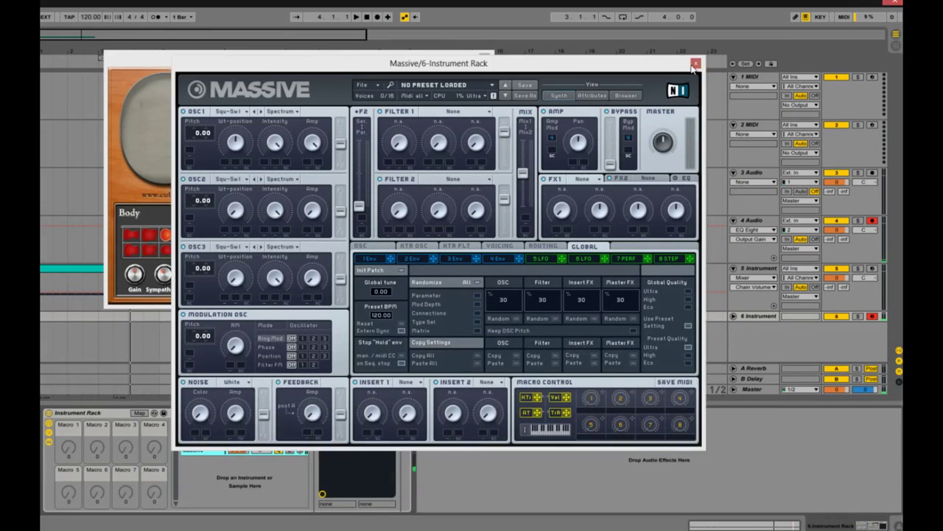
{"action": "left_click", "coordinate": [279, 450]}
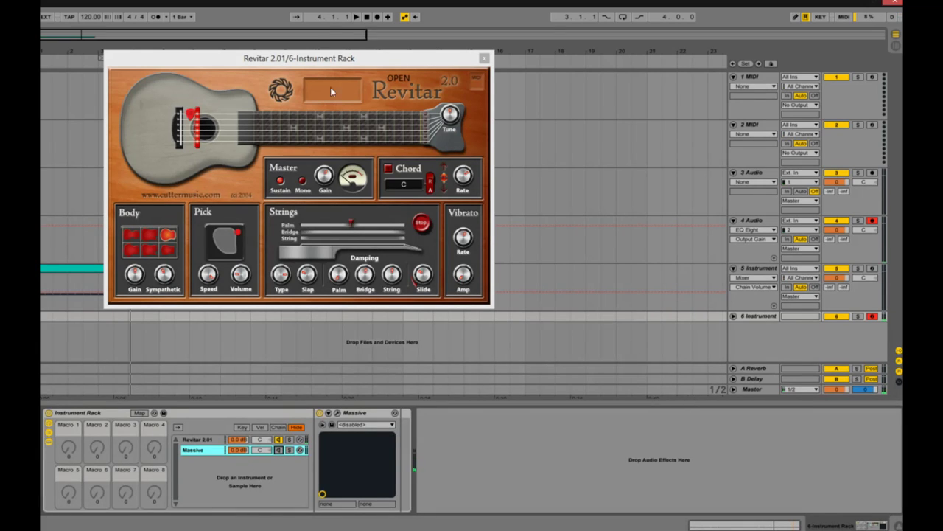
{"action": "left_click", "coordinate": [280, 181]}
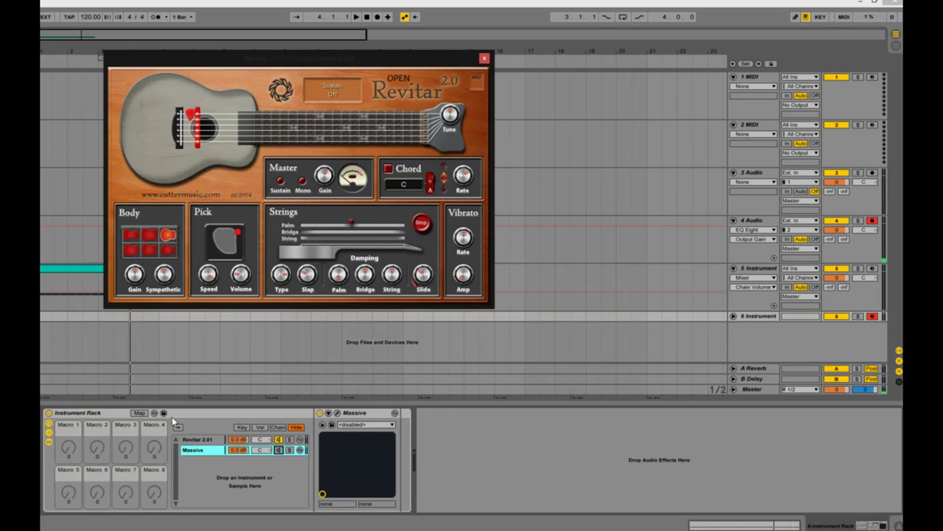
- Add Amp after Revitar in the Revitar chain, using the Lead model with Treble about 5.48 and Presence about 3.89
{"action": "left_click", "coordinate": [197, 440]}
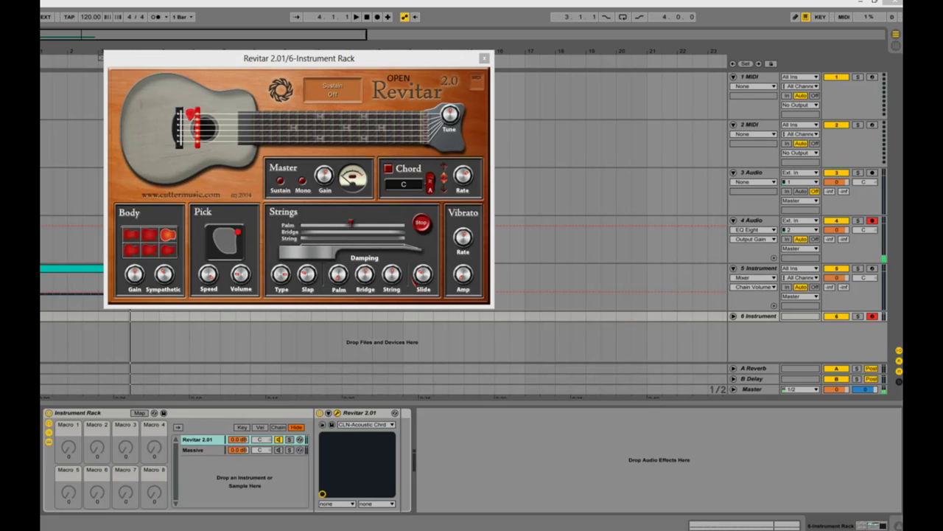
{"action": "left_click_drag", "start_coordinate": [377, 482], "coordinate": [387, 503]}
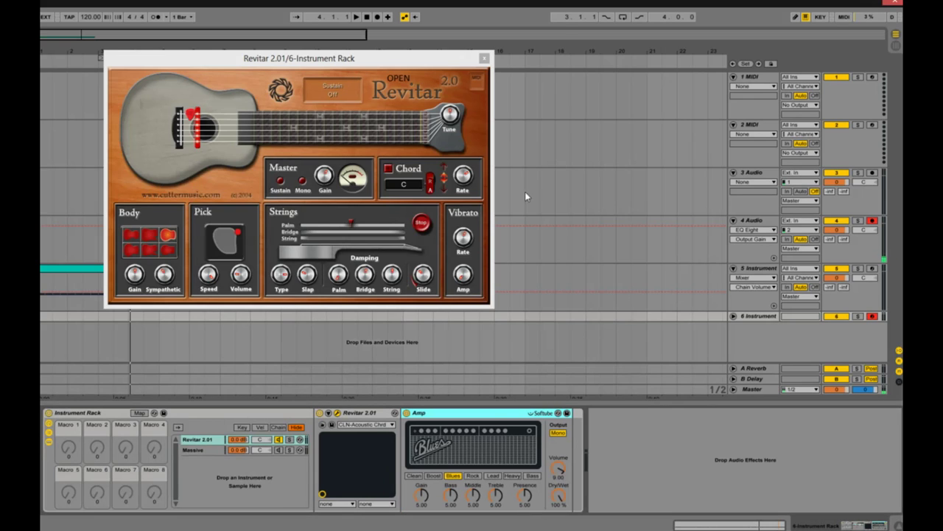
{"action": "left_click", "coordinate": [493, 475]}
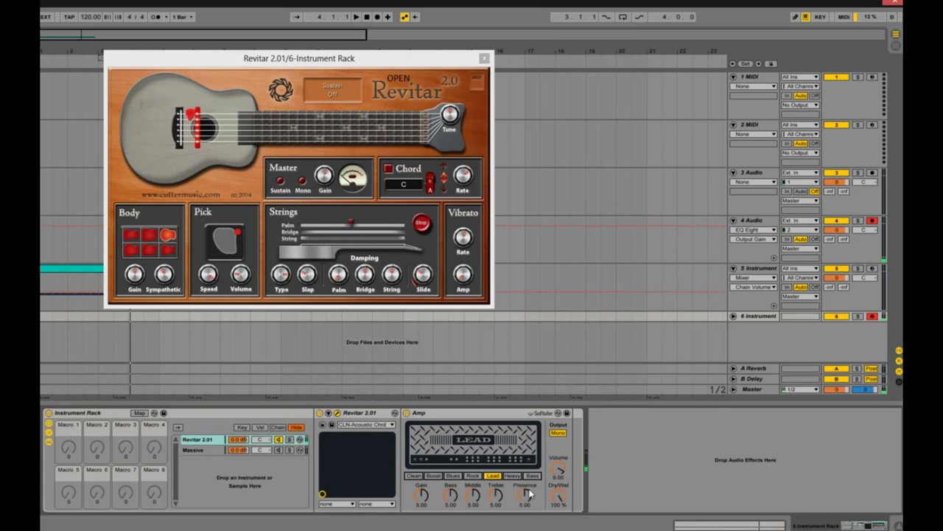
{"action": "left_click_drag", "start_coordinate": [526, 489], "coordinate": [497, 494]}
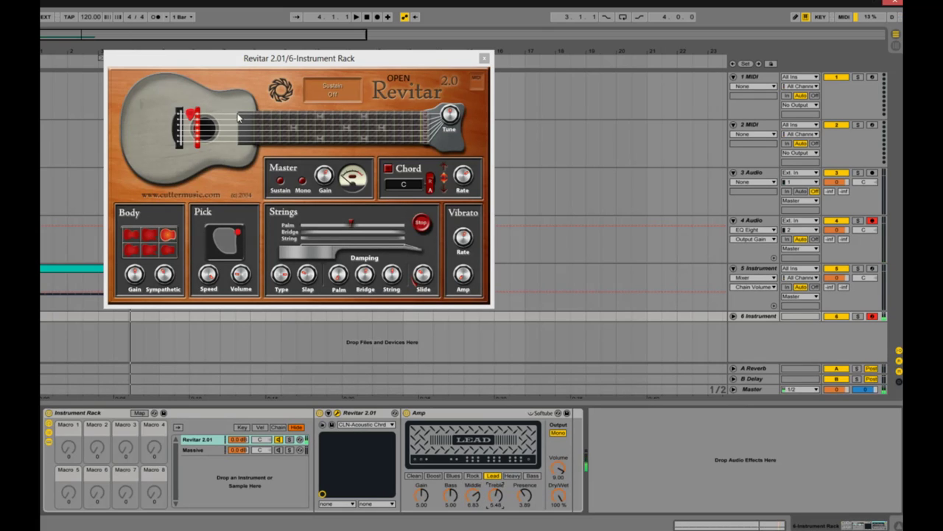
- Move Revitar's pick toward the neck, set Pick Up Position to about 0.53, and choose the black guitar body type
{"action": "mouse_move", "coordinate": [190, 117]}
{"action": "left_mouse_down"}
{"action": "mouse_move", "coordinate": [237, 123]}
{"action": "mouse_move", "coordinate": [201, 127]}
{"action": "mouse_move", "coordinate": [246, 135]}
{"action": "mouse_move", "coordinate": [221, 131]}
{"action": "left_mouse_up"}
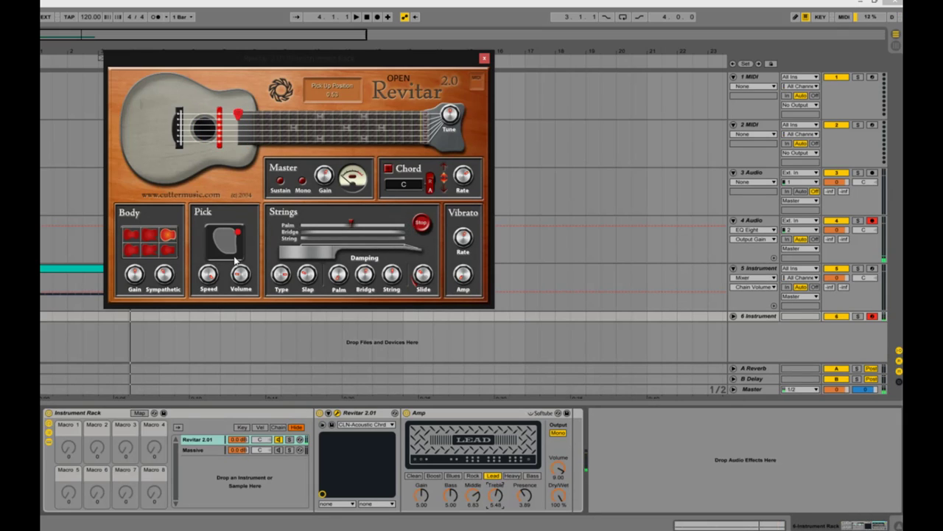
{"action": "left_click", "coordinate": [168, 251]}
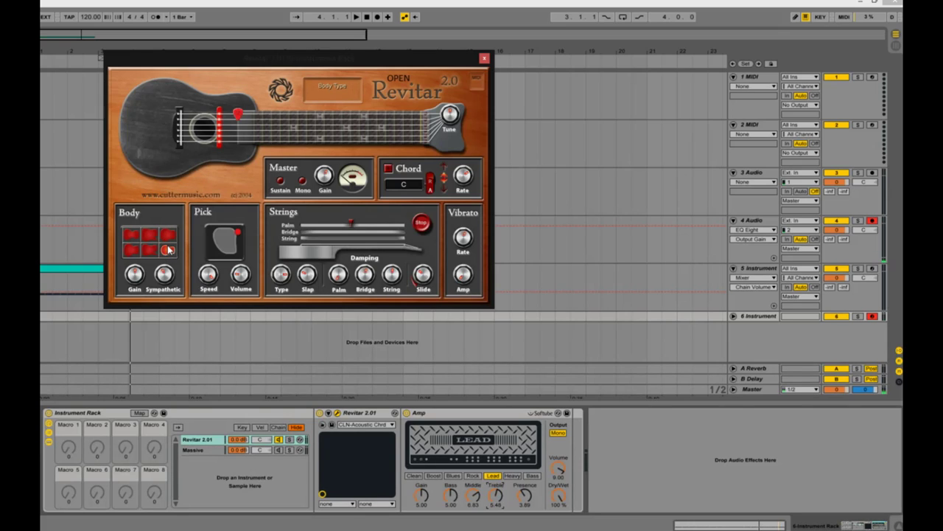
- Switch the Amp's output to Dual and set its Volume to 6.90
{"action": "left_click", "coordinate": [562, 433]}
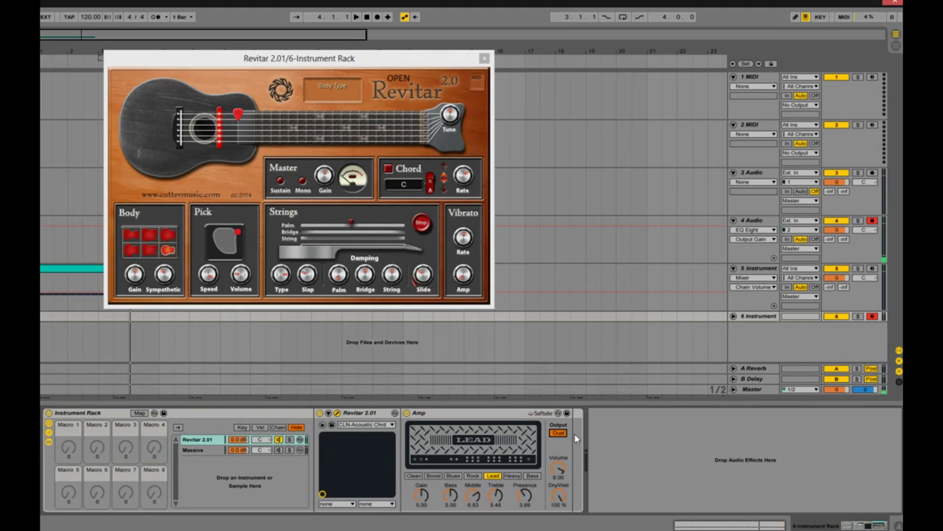
{"action": "left_click", "coordinate": [559, 470]}
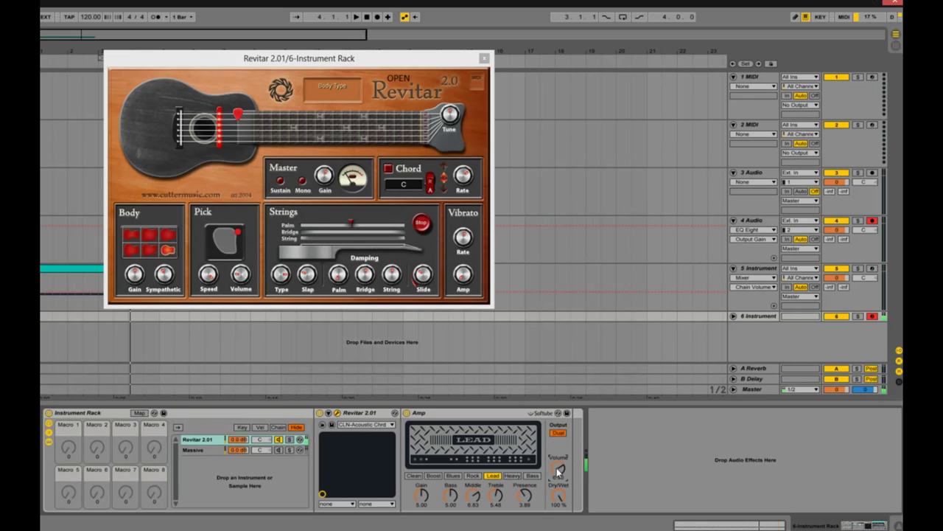
- Audition the Amp's Heavy, Clean, Boost and Blues models, and go back to Boost
{"action": "left_click", "coordinate": [516, 477]}
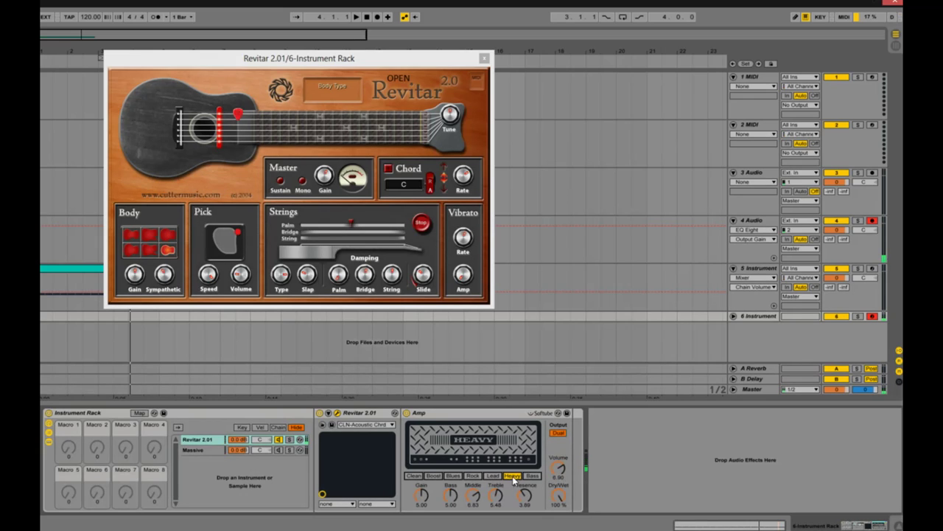
{"action": "left_click", "coordinate": [413, 476]}
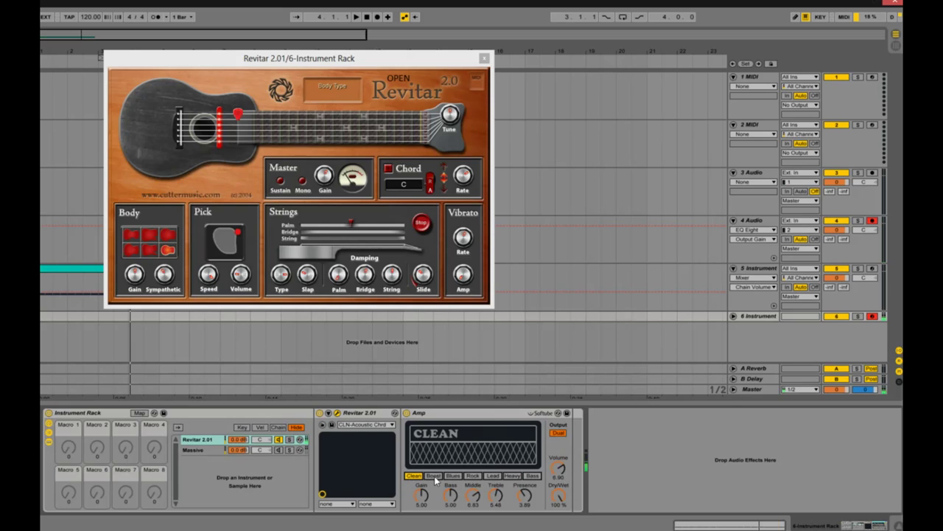
{"action": "left_click", "coordinate": [433, 476]}
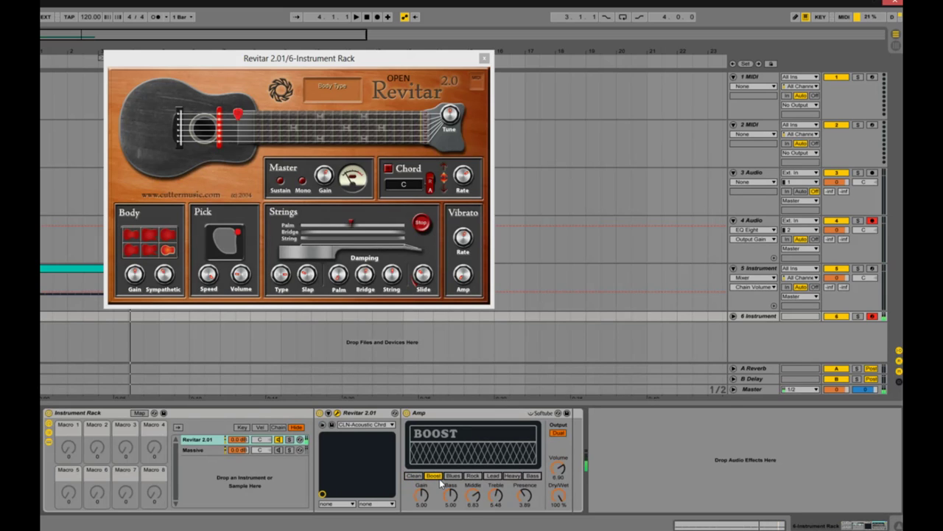
{"action": "left_click", "coordinate": [449, 476]}
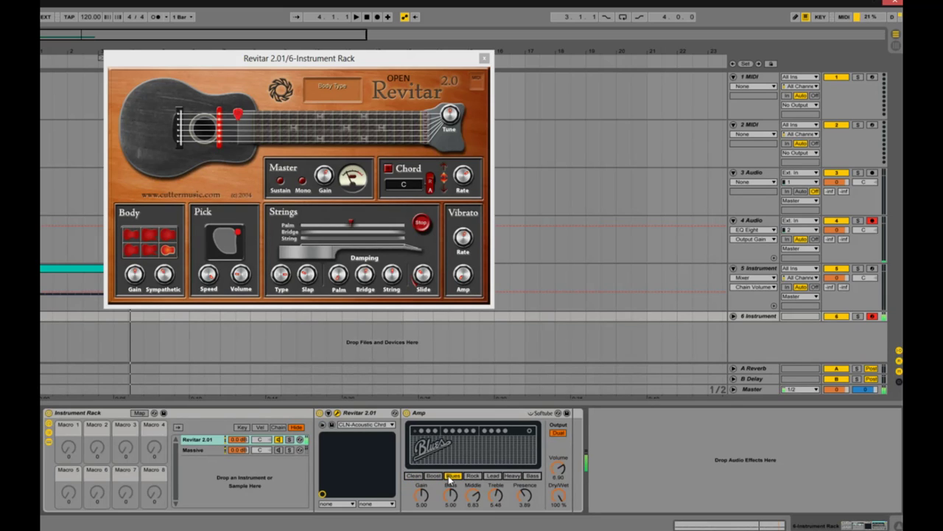
{"action": "left_click", "coordinate": [440, 477]}
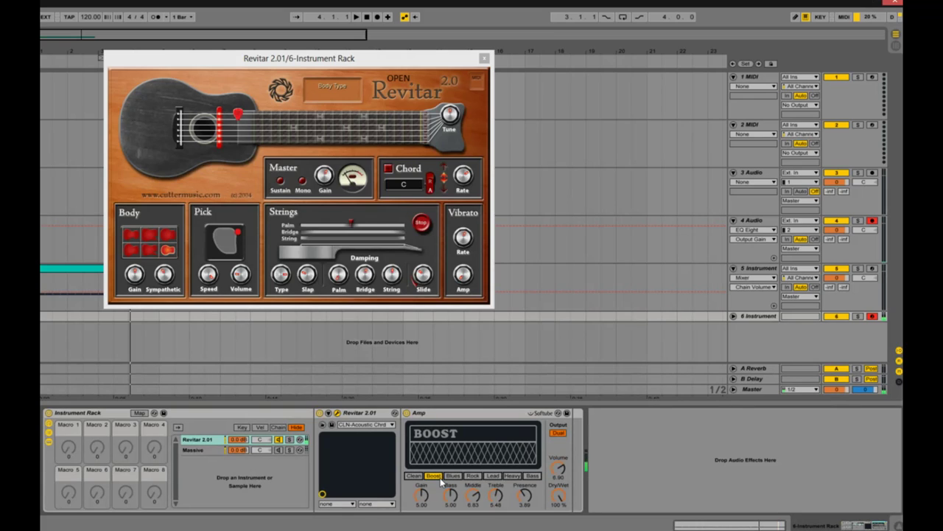
- Set the Amp's Middle to 4.44, Treble to about 4.68 and Presence to about 6.98, and choose the Rock model
{"action": "left_click_drag", "start_coordinate": [496, 494], "coordinate": [525, 488]}
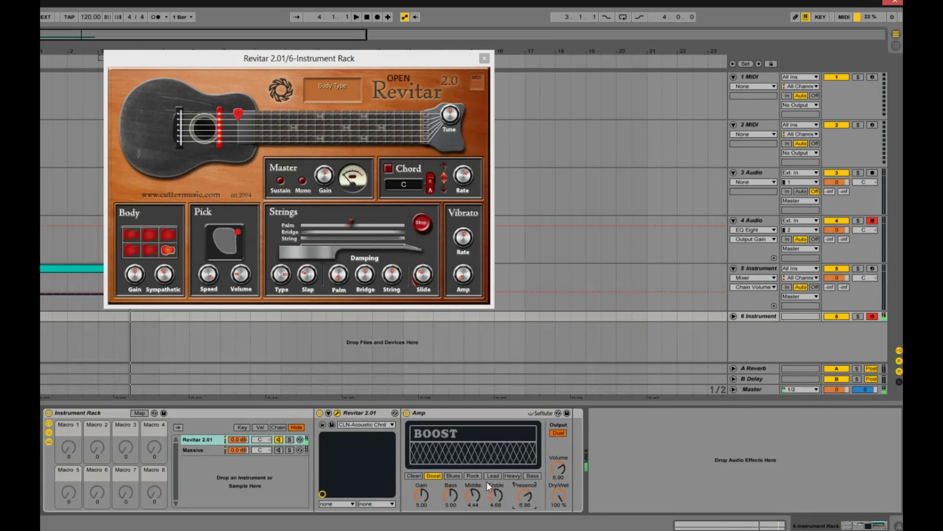
{"action": "left_click", "coordinate": [492, 476]}
{"action": "left_click", "coordinate": [473, 476]}
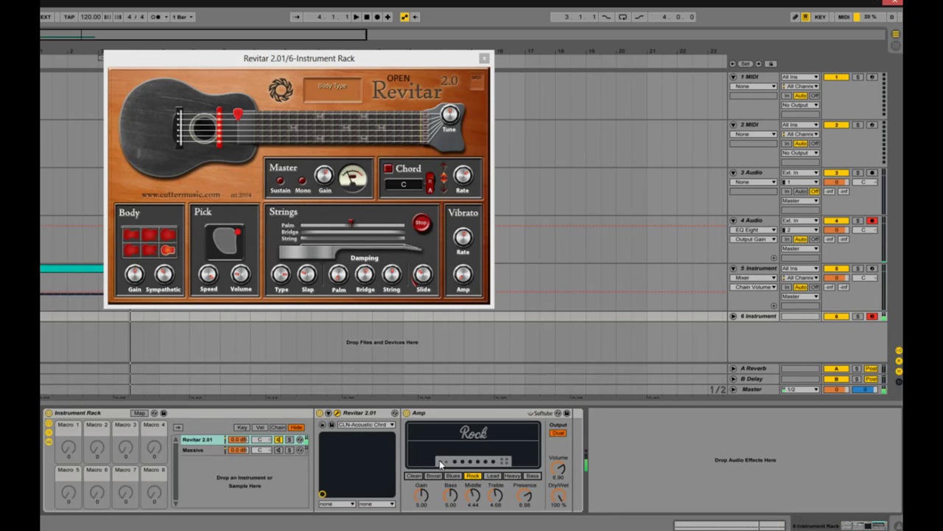
- Turn on Revitar's Chord Play and set its Pick Position to 1.00
{"action": "left_click", "coordinate": [390, 168]}
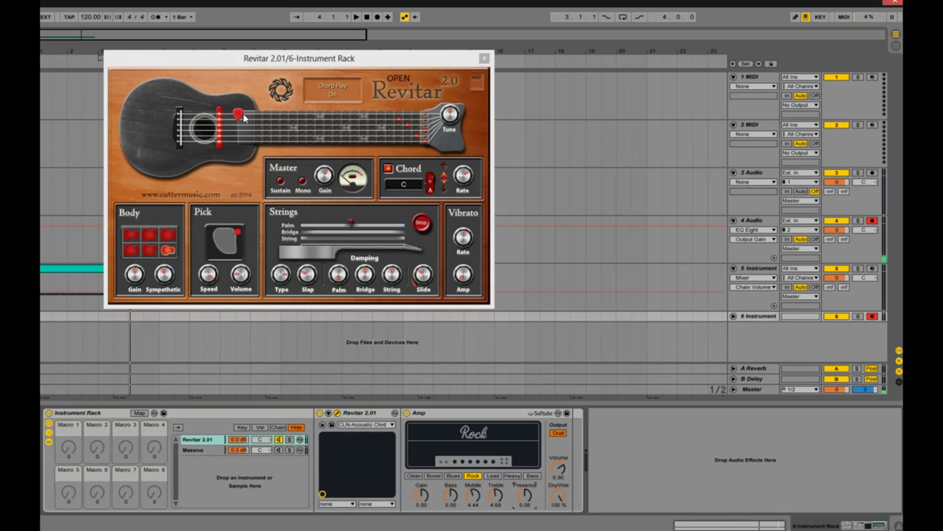
{"action": "left_click_drag", "start_coordinate": [244, 115], "coordinate": [255, 116]}
{"action": "left_click", "coordinate": [329, 415]}
{"action": "left_click", "coordinate": [329, 415]}
{"action": "left_click", "coordinate": [329, 415]}
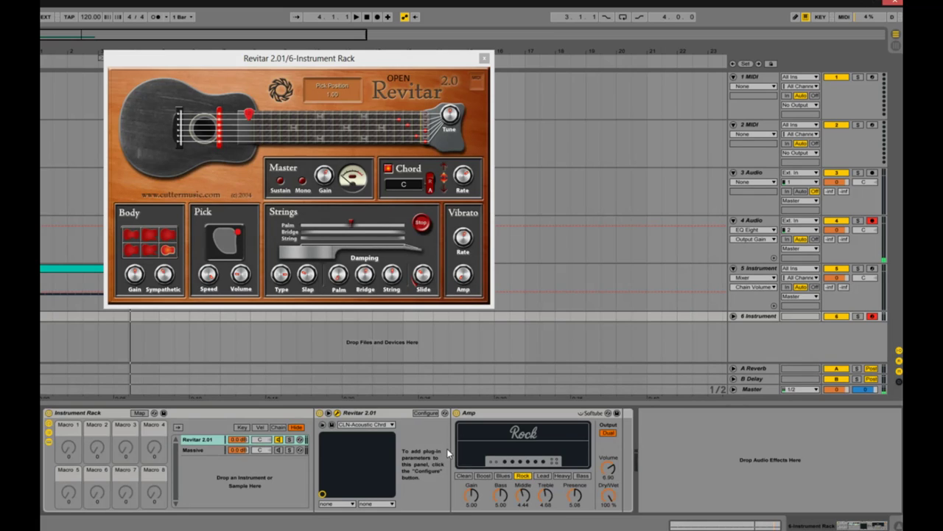
{"action": "left_click", "coordinate": [423, 414]}
{"action": "mouse_move", "coordinate": [248, 118]}
{"action": "left_mouse_down"}
{"action": "mouse_move", "coordinate": [190, 117]}
{"action": "mouse_move", "coordinate": [171, 141]}
{"action": "mouse_move", "coordinate": [236, 143]}
{"action": "mouse_move", "coordinate": [193, 156]}
{"action": "mouse_move", "coordinate": [184, 172]}
{"action": "mouse_move", "coordinate": [431, 446]}
{"action": "left_mouse_up"}
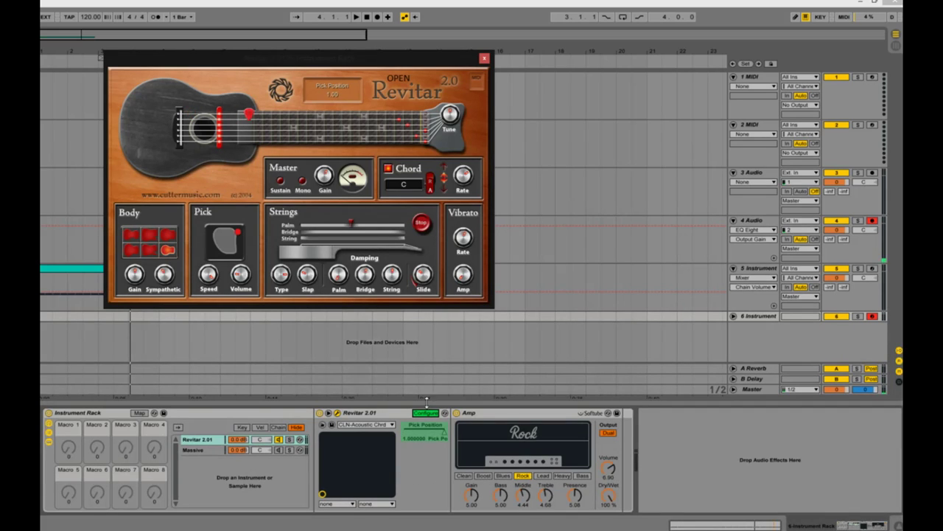
- Leave Revitar's Configure mode, map Pick Position to Macro 1 and turn the macro up to 127
{"action": "left_click", "coordinate": [426, 413]}
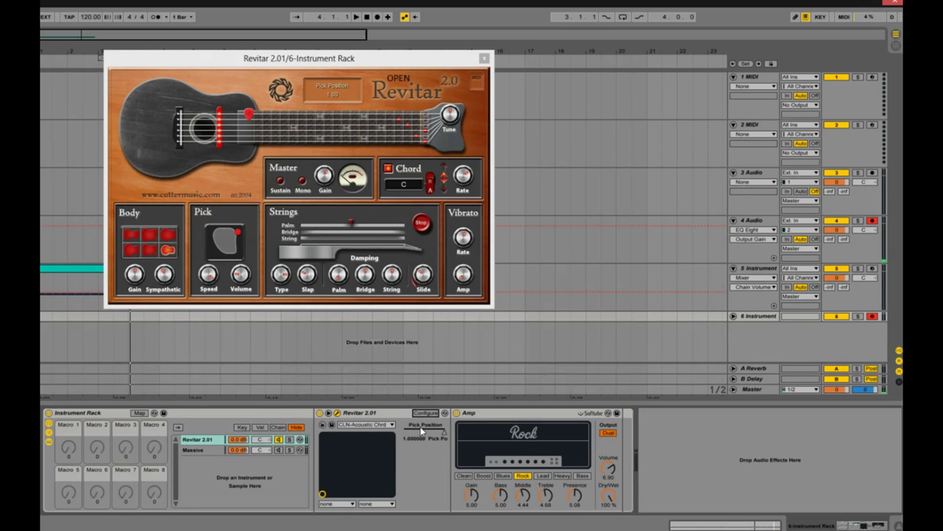
{"action": "right_click", "coordinate": [422, 431]}
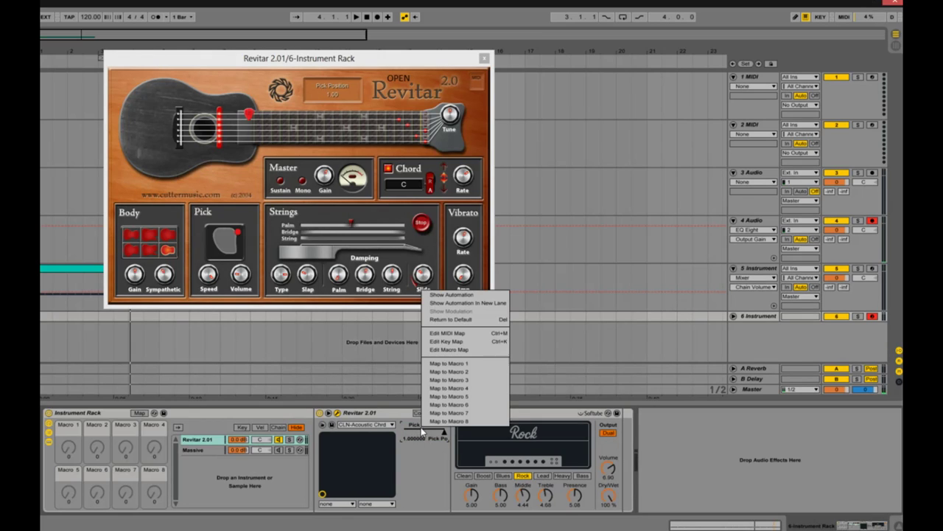
{"action": "left_click", "coordinate": [442, 364]}
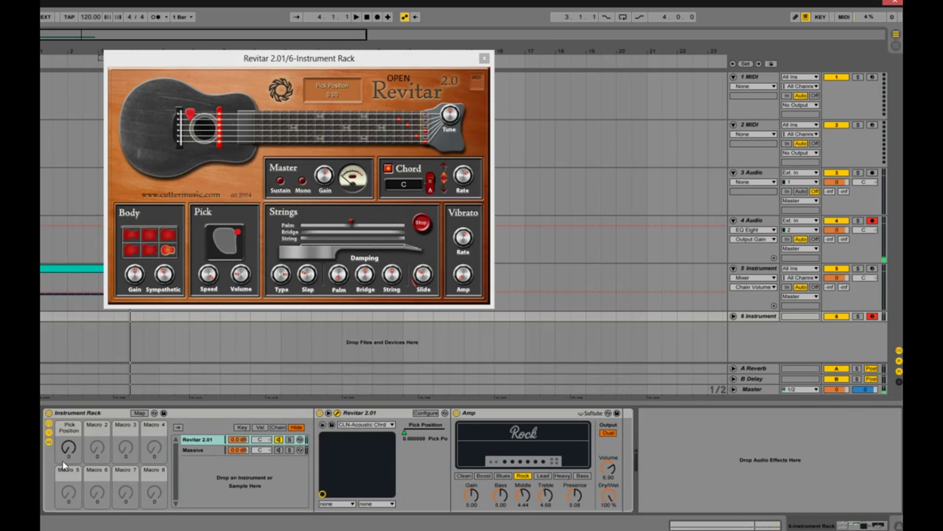
{"action": "left_click_drag", "start_coordinate": [69, 446], "coordinate": [68, 421]}
- Map the Amp's Dry/Wet to the same macro as Pick Position and turn Macro 1 down to 0
{"action": "right_click", "coordinate": [609, 498]}
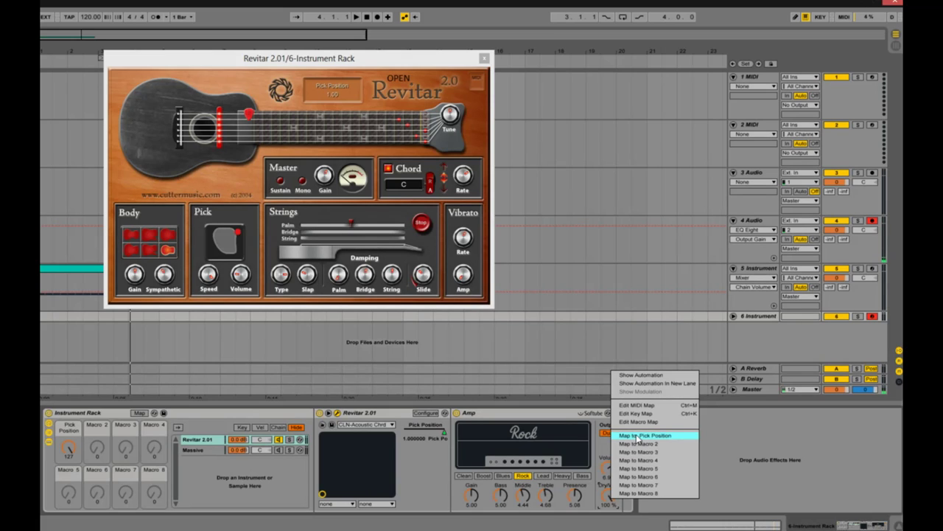
{"action": "left_click", "coordinate": [639, 436]}
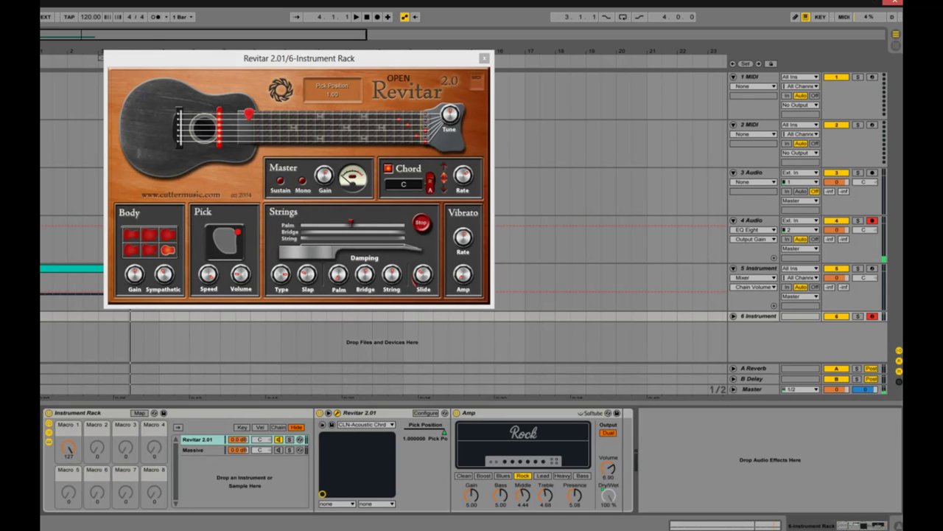
{"action": "left_click_drag", "start_coordinate": [75, 427], "coordinate": [75, 516]}
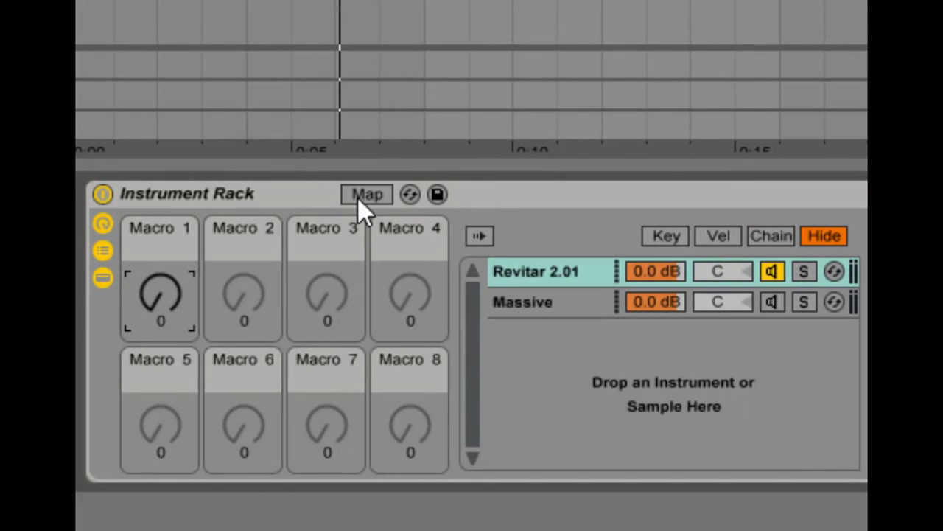
- Show the rack's macro mappings and invert the range of the Amp's Dry/Wet mapping
{"action": "left_click", "coordinate": [366, 195]}
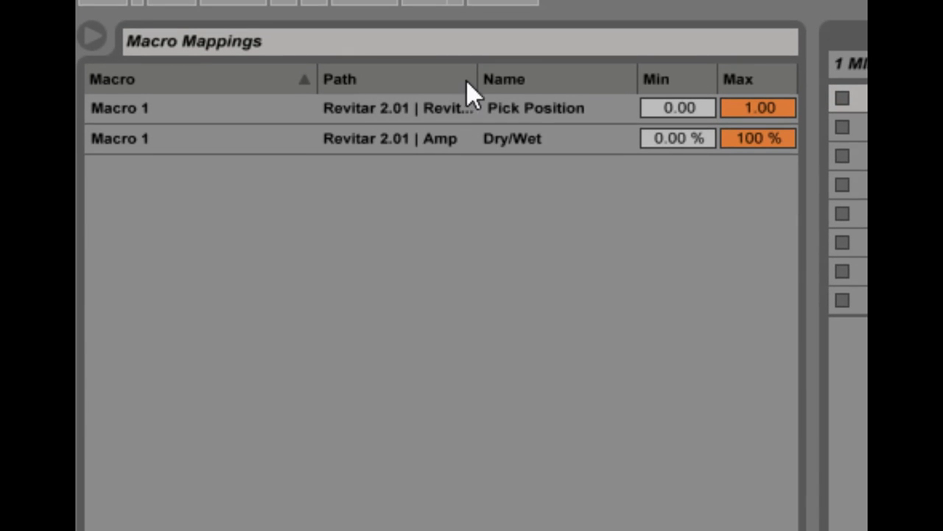
{"action": "left_click", "coordinate": [406, 149]}
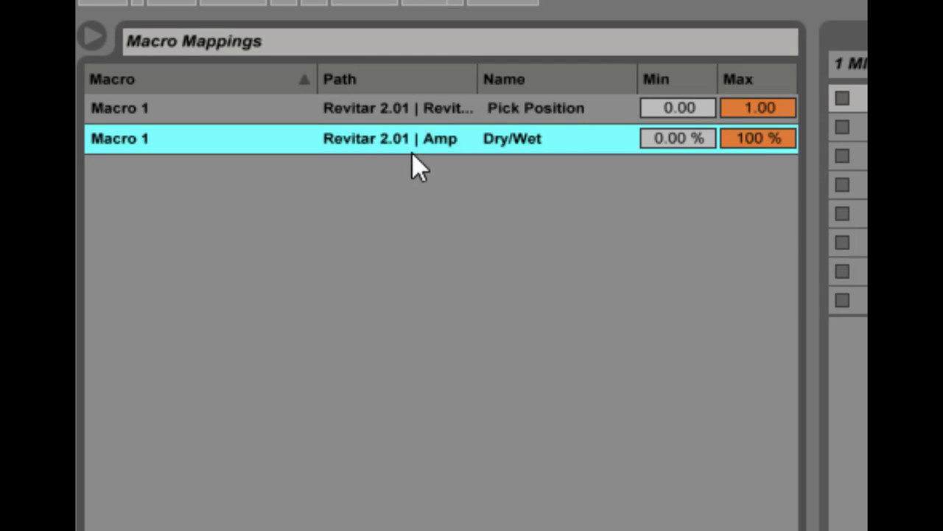
{"action": "right_click", "coordinate": [461, 145]}
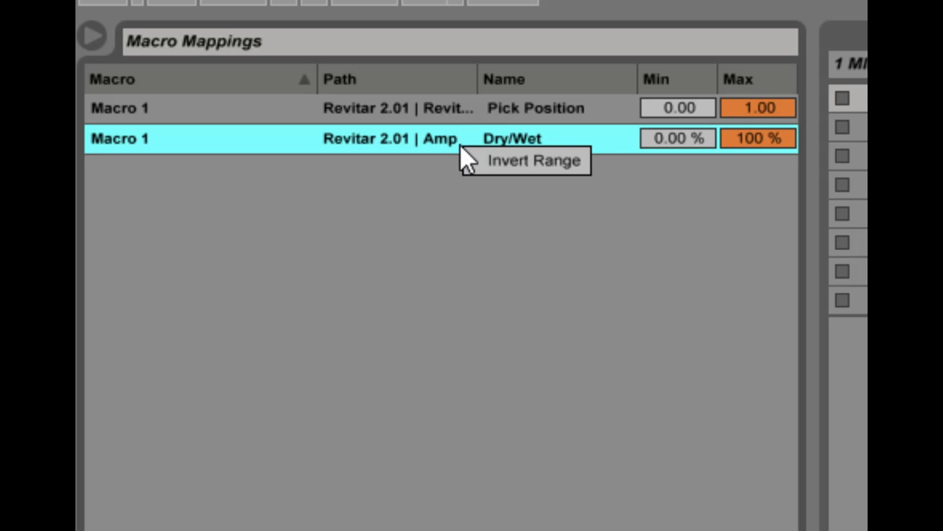
{"action": "left_click", "coordinate": [534, 172]}
{"action": "right_click", "coordinate": [527, 152]}
{"action": "left_click", "coordinate": [567, 157]}
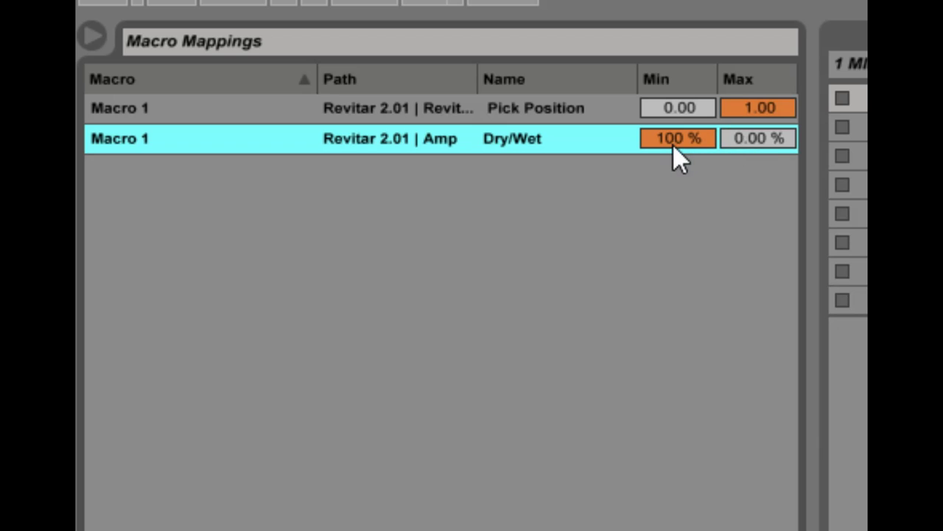
- Set the mapping maximum to 22.7 % for Dry/Wet and about 0.66 for Pick Position, and turn Macro 1 up to 127
{"action": "left_click_drag", "start_coordinate": [759, 138], "coordinate": [760, 107]}
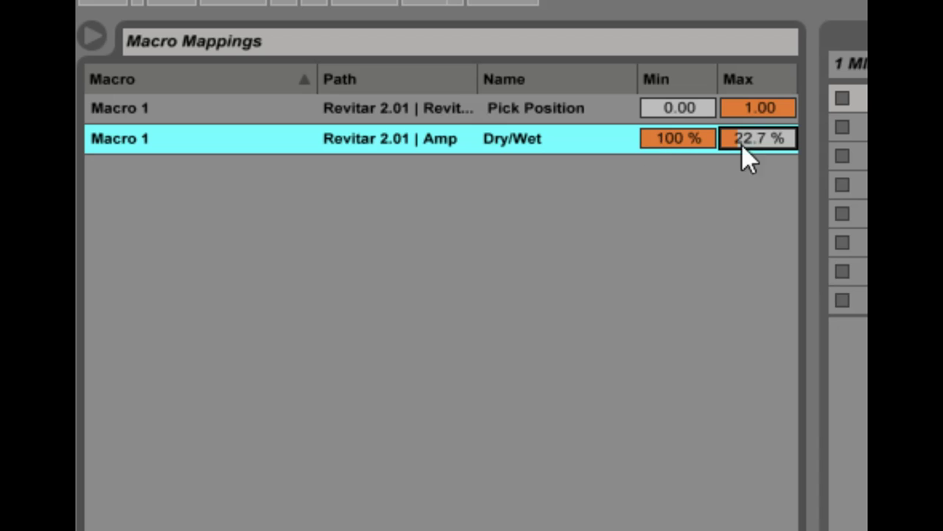
{"action": "left_click", "coordinate": [669, 105]}
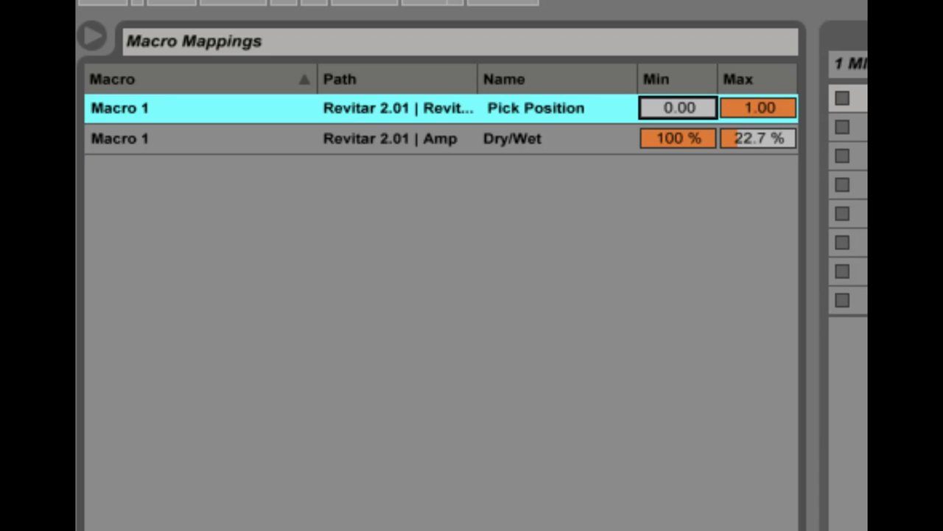
{"action": "mouse_move", "coordinate": [670, 106]}
{"action": "left_mouse_down"}
{"action": "mouse_move", "coordinate": [669, 84]}
{"action": "mouse_move", "coordinate": [669, 107]}
{"action": "left_mouse_up"}
{"action": "left_click_drag", "start_coordinate": [743, 101], "coordinate": [743, 127]}
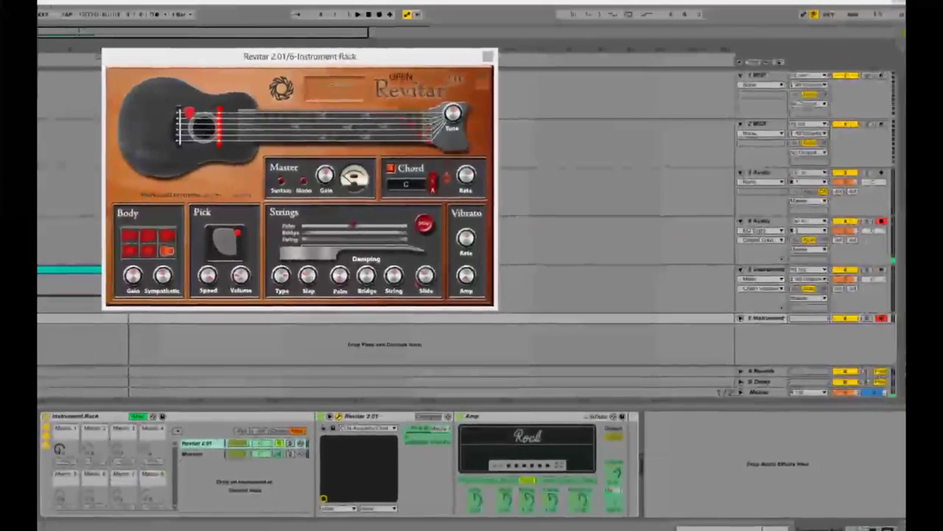
{"action": "left_click_drag", "start_coordinate": [65, 451], "coordinate": [64, 428]}
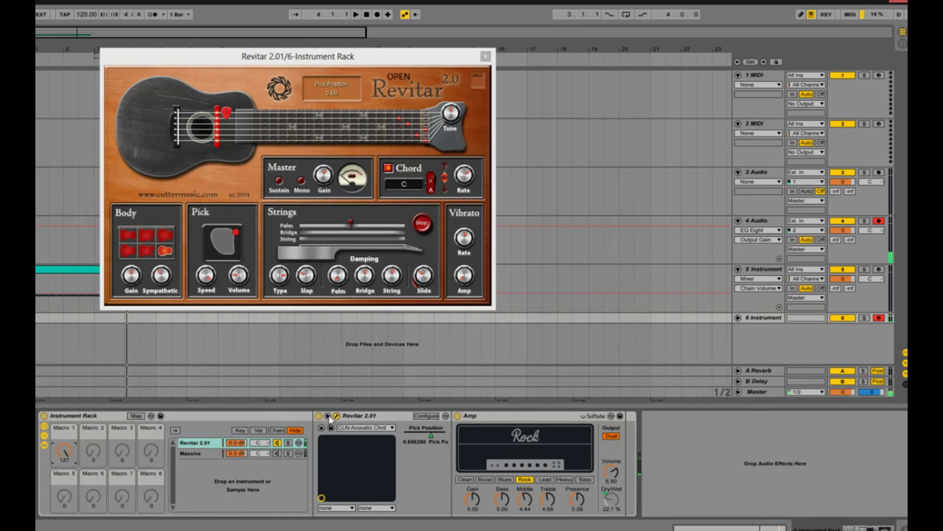